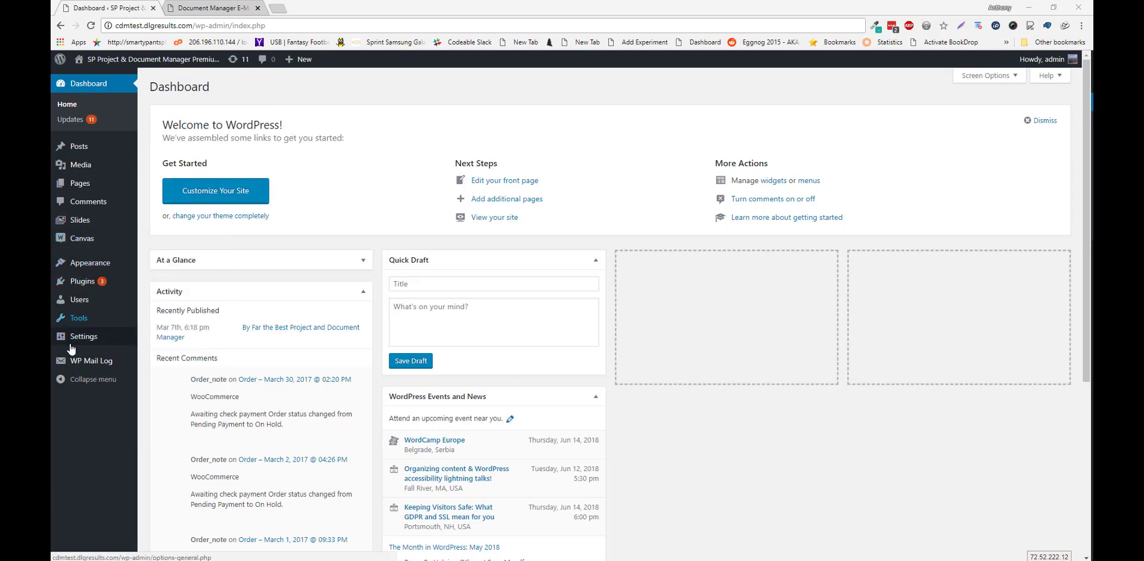
Search the WordPress plugin directory for "document manager" to find a new plugin to install
{"action": "left_click", "coordinate": [82, 282]}
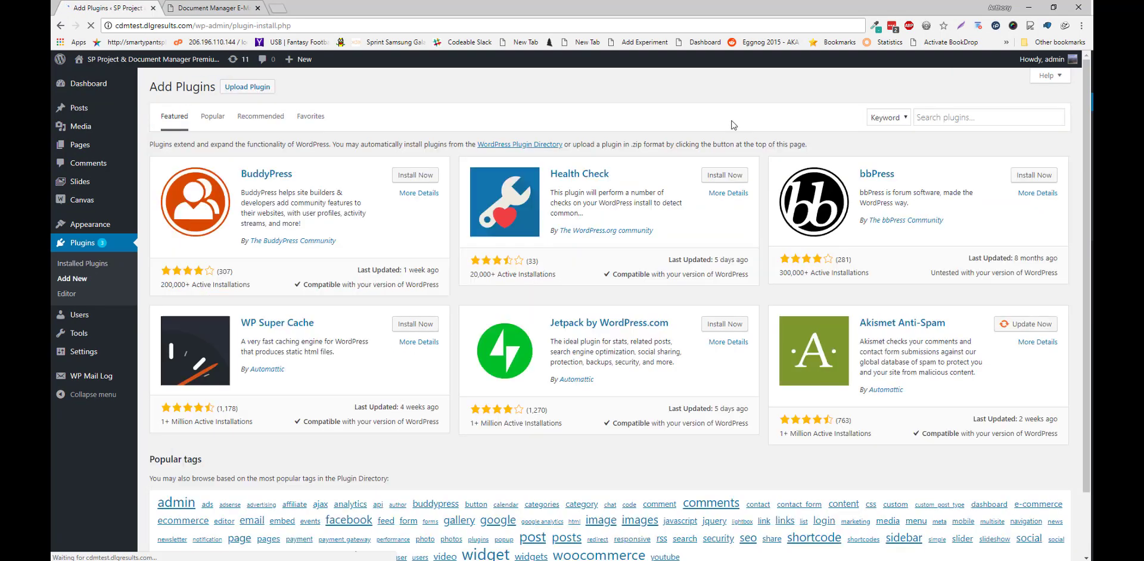
{"action": "left_click", "coordinate": [956, 118]}
{"action": "type", "text": "document manager"}
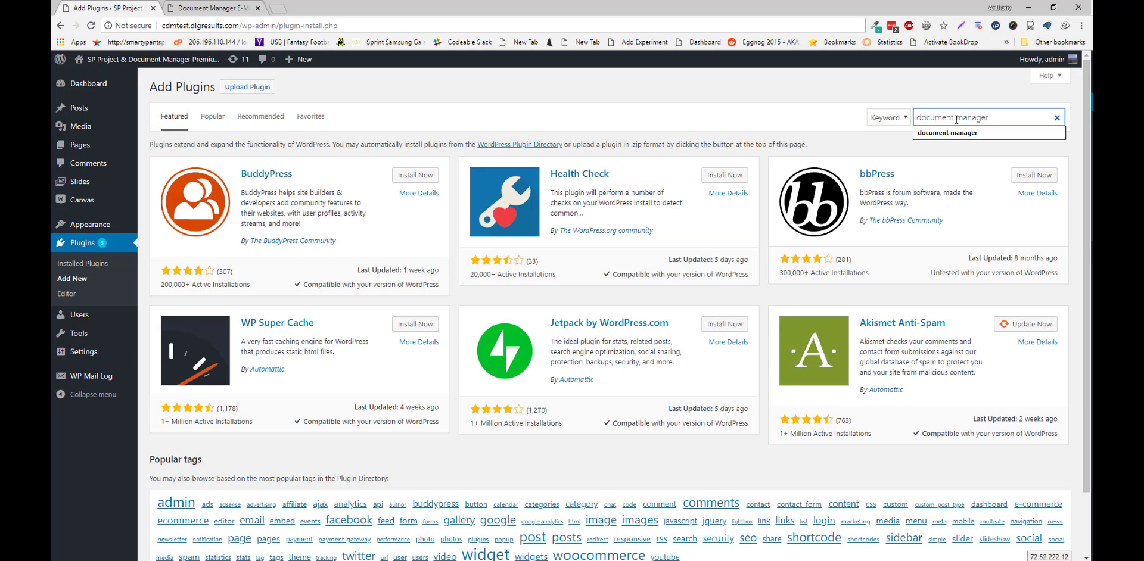
{"action": "key", "text": "Return"}
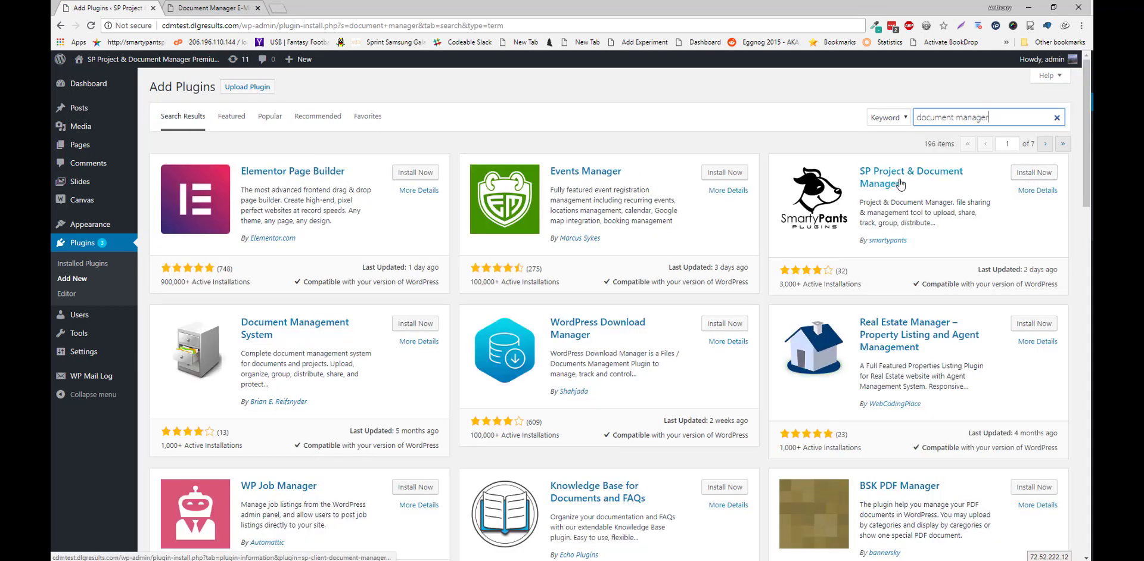
Install and activate the SP Project & Document Manager plugin by smartypants
{"action": "left_click", "coordinate": [1036, 174]}
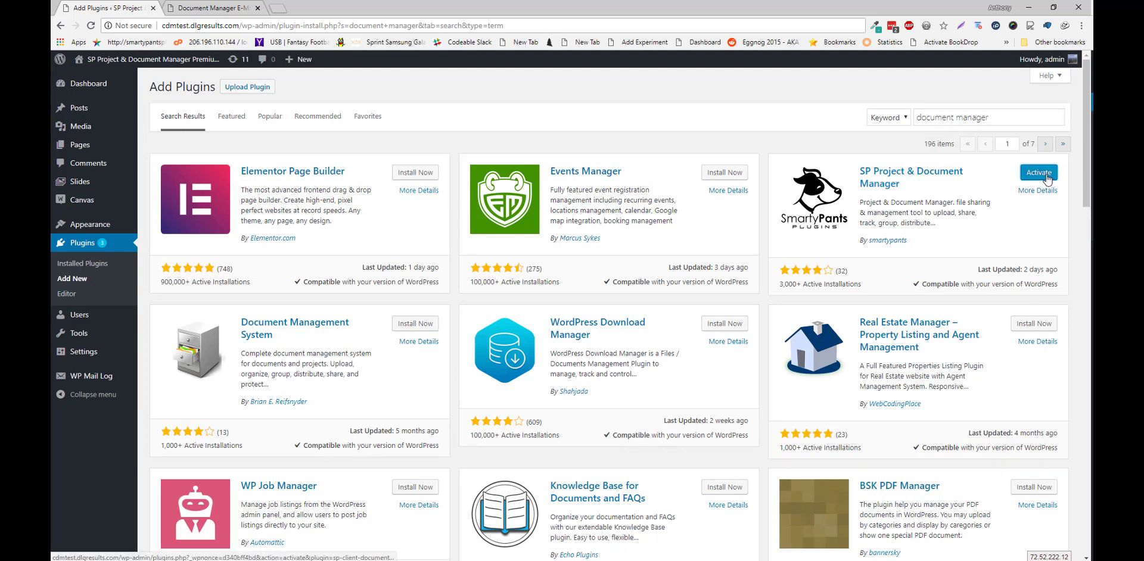
{"action": "left_click", "coordinate": [1048, 179]}
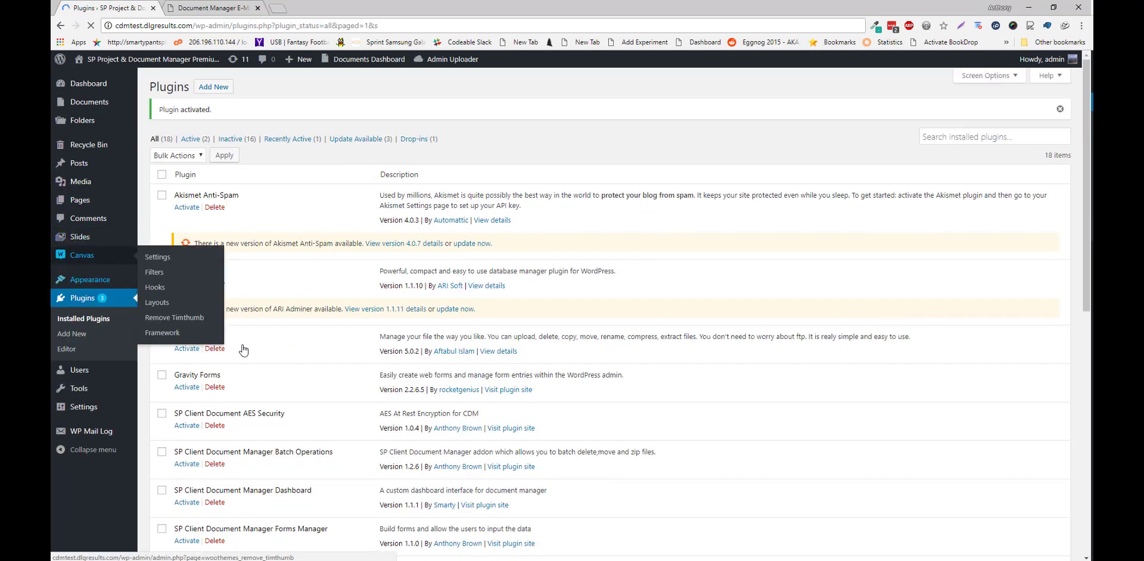
{"action": "scroll", "coordinate": [258, 347], "scroll_direction": "down", "scroll_amount": 1}
{"action": "scroll", "coordinate": [258, 347], "scroll_direction": "down", "scroll_amount": 3}
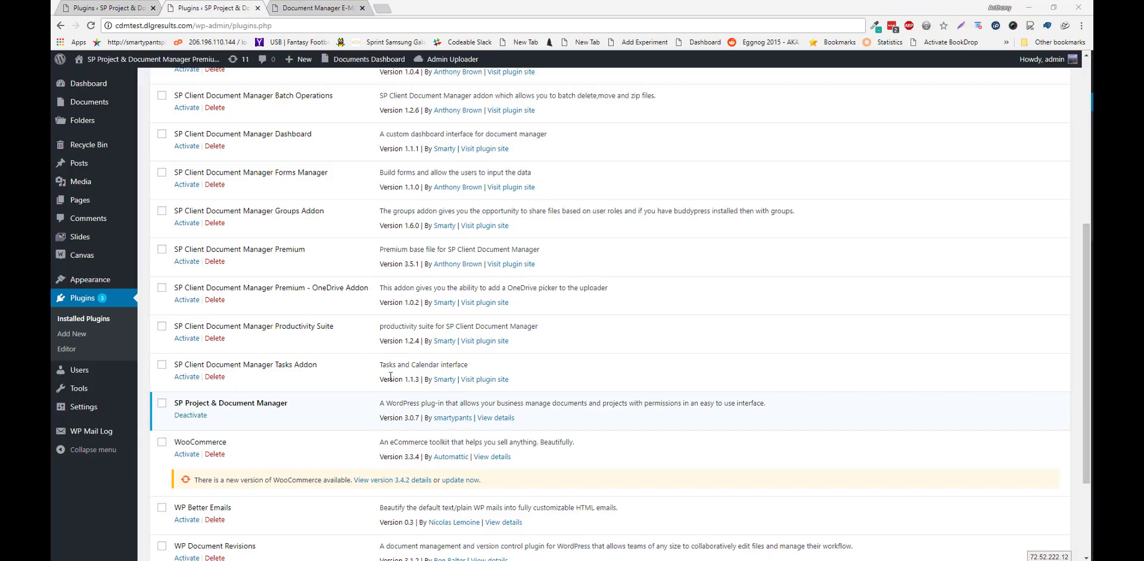
{"action": "scroll", "coordinate": [391, 377], "scroll_direction": "up", "scroll_amount": 3}
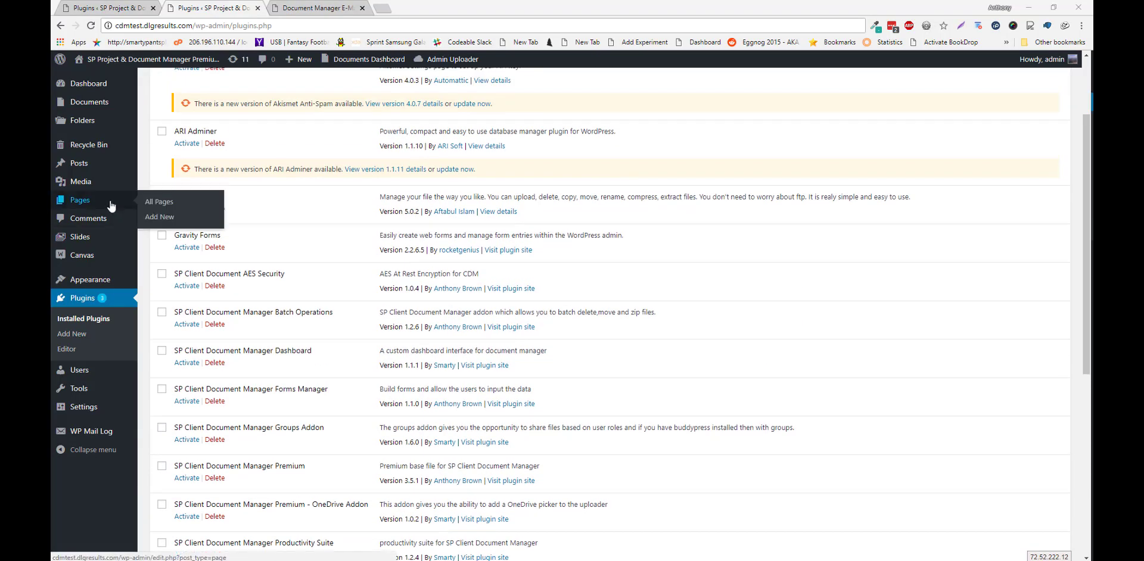
Open the Files page for editing and highlight its [sp-client-document-manager] shortcode
{"action": "left_click", "coordinate": [110, 205]}
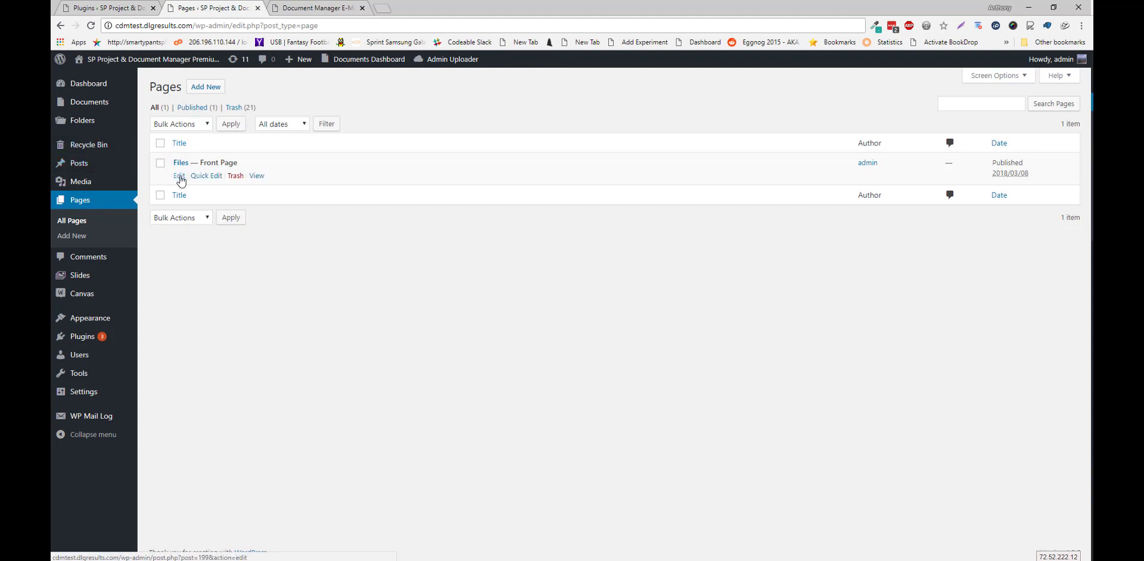
{"action": "left_click", "coordinate": [179, 176]}
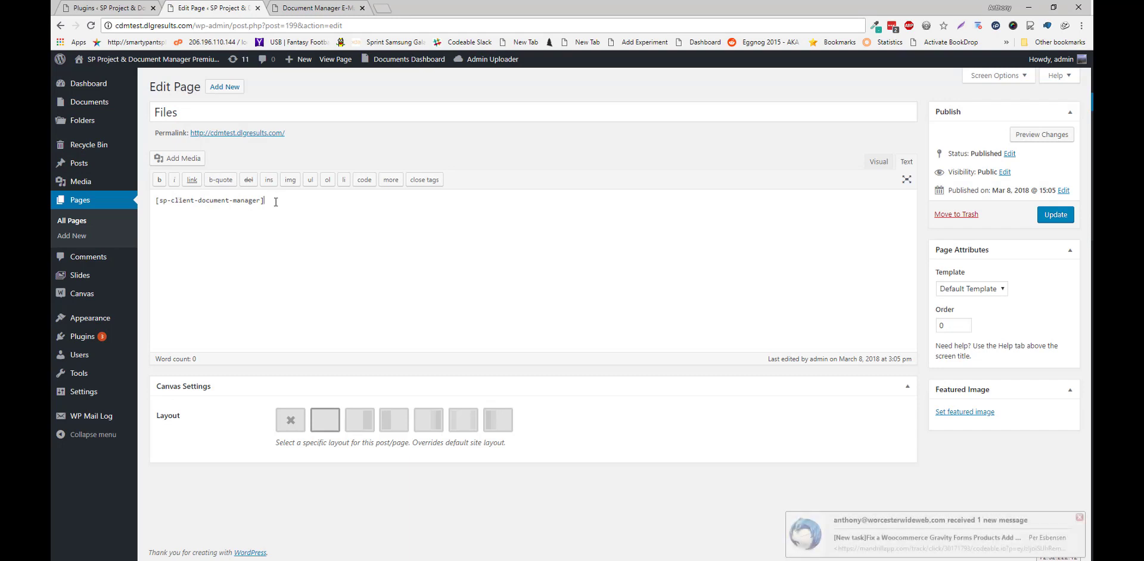
{"action": "left_click_drag", "start_coordinate": [307, 201], "coordinate": [122, 199]}
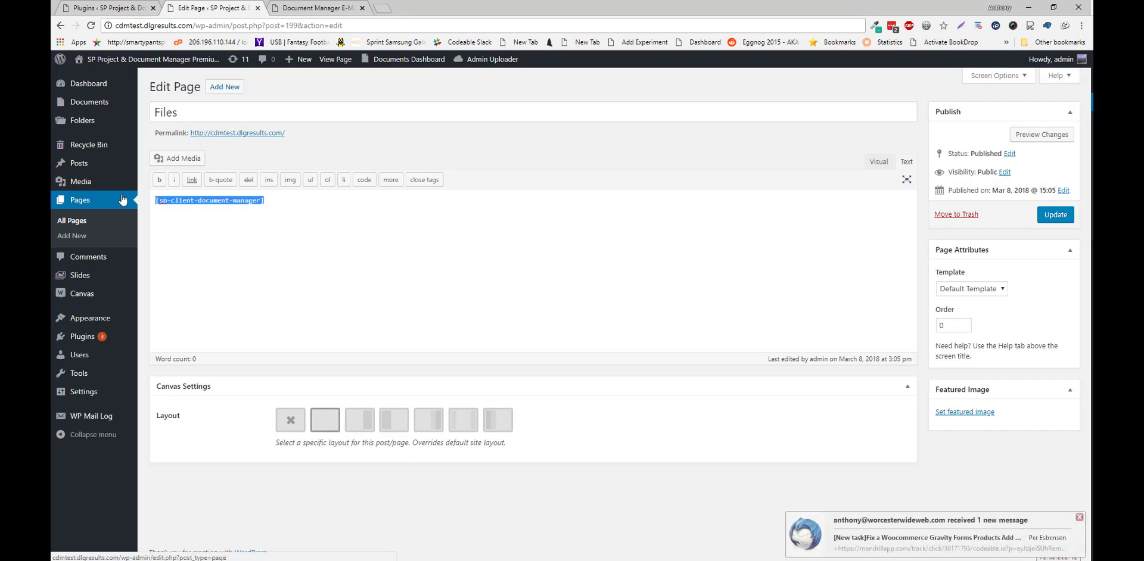
{"action": "left_click", "coordinate": [1074, 518]}
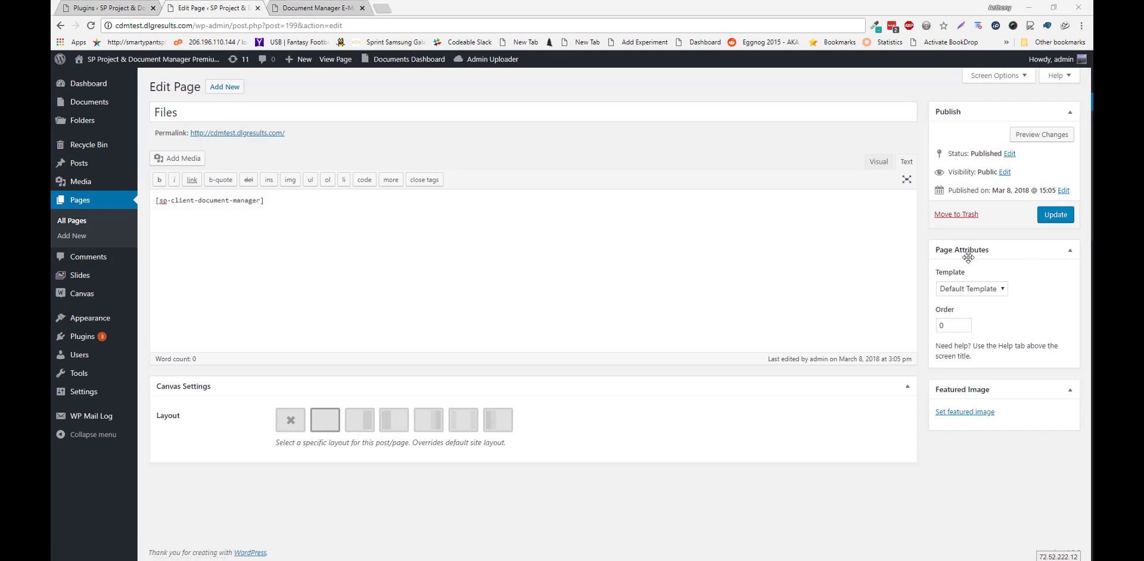
Search the Document Manager E-Manual for "shortcode" and look through the Advanced shortcodes article
{"action": "left_click", "coordinate": [292, 8]}
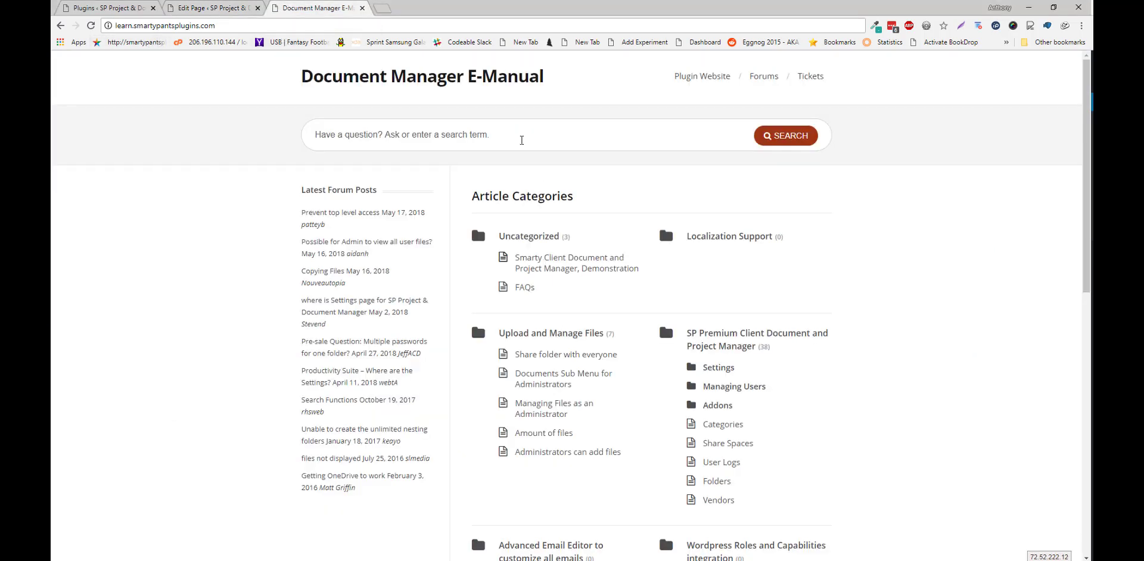
{"action": "left_click", "coordinate": [521, 140]}
{"action": "type", "text": "shortcode"}
{"action": "key", "text": "Return"}
{"action": "left_click", "coordinate": [571, 256]}
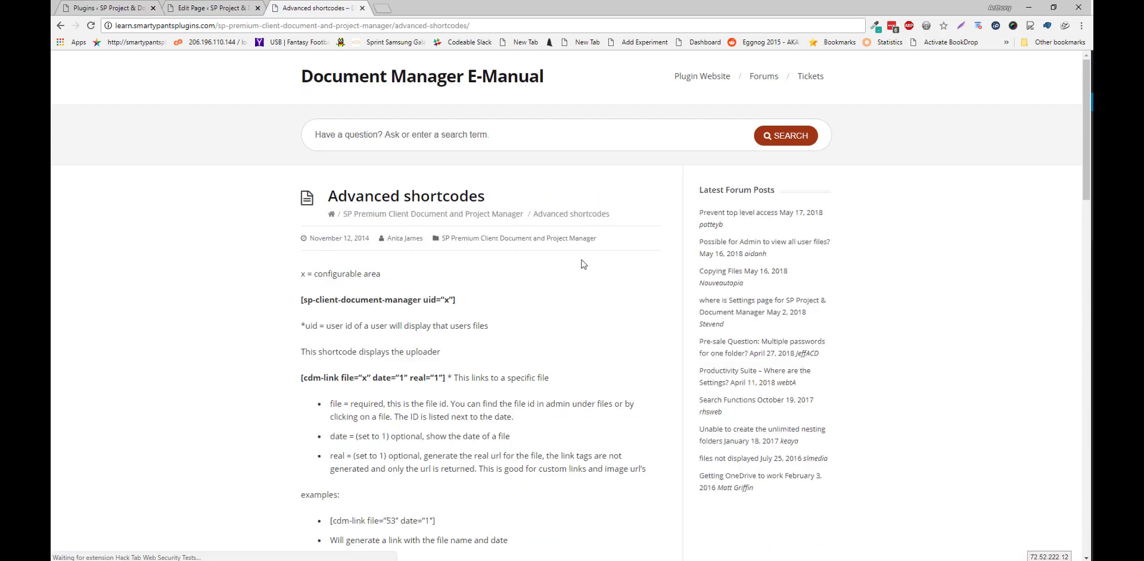
{"action": "scroll", "coordinate": [516, 378], "scroll_direction": "down", "scroll_amount": 2}
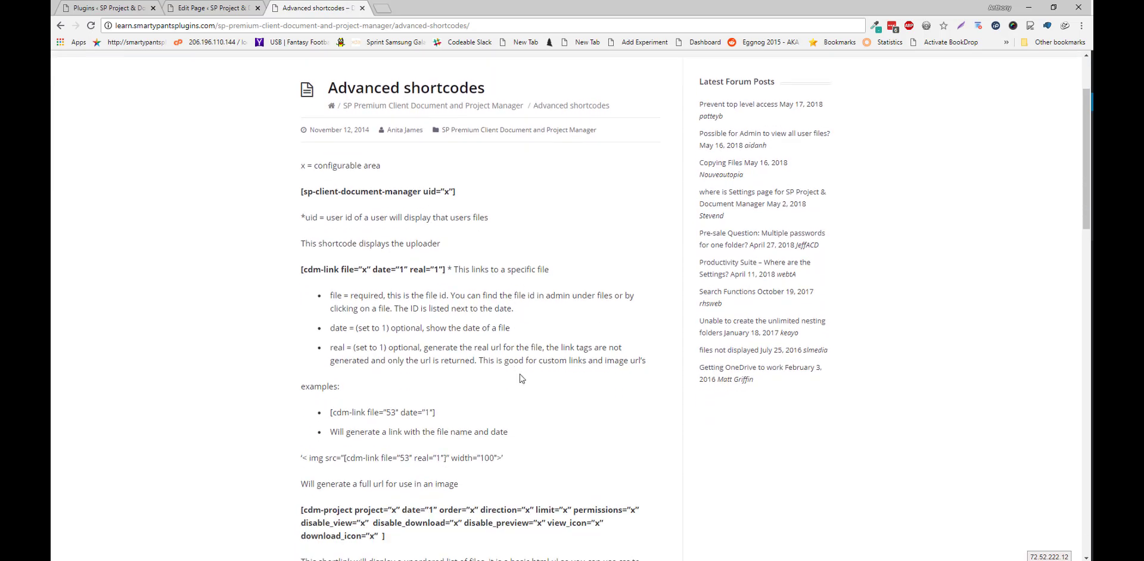
{"action": "scroll", "coordinate": [869, 324], "scroll_direction": "down", "scroll_amount": 3}
{"action": "scroll", "coordinate": [868, 324], "scroll_direction": "up", "scroll_amount": 5}
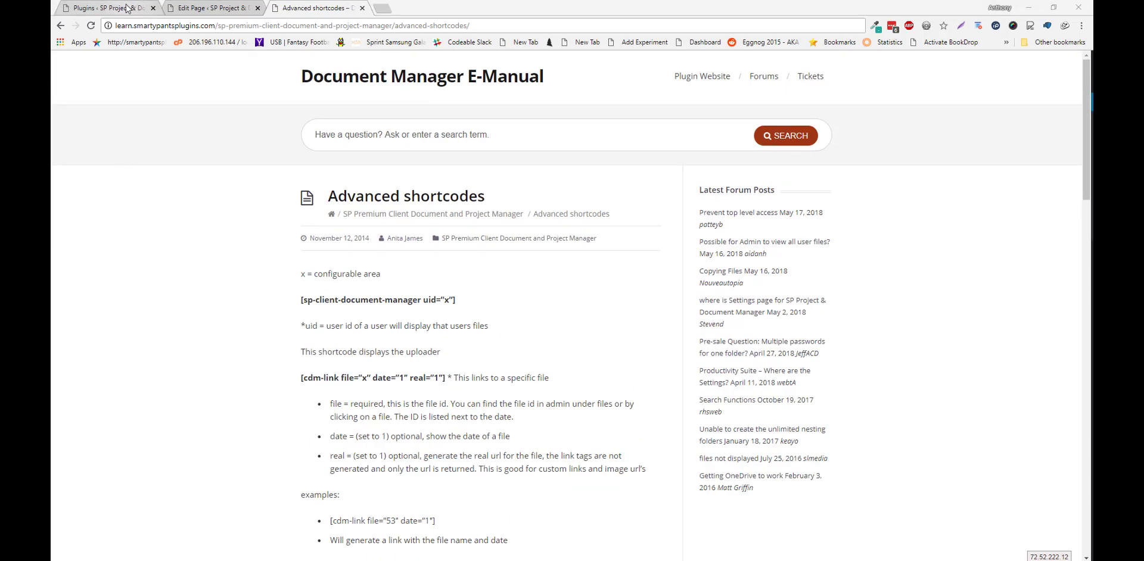
Open the live Files page in a new tab from its permalink and look over the document manager's controls
{"action": "left_click", "coordinate": [107, 8]}
{"action": "left_click", "coordinate": [231, 8]}
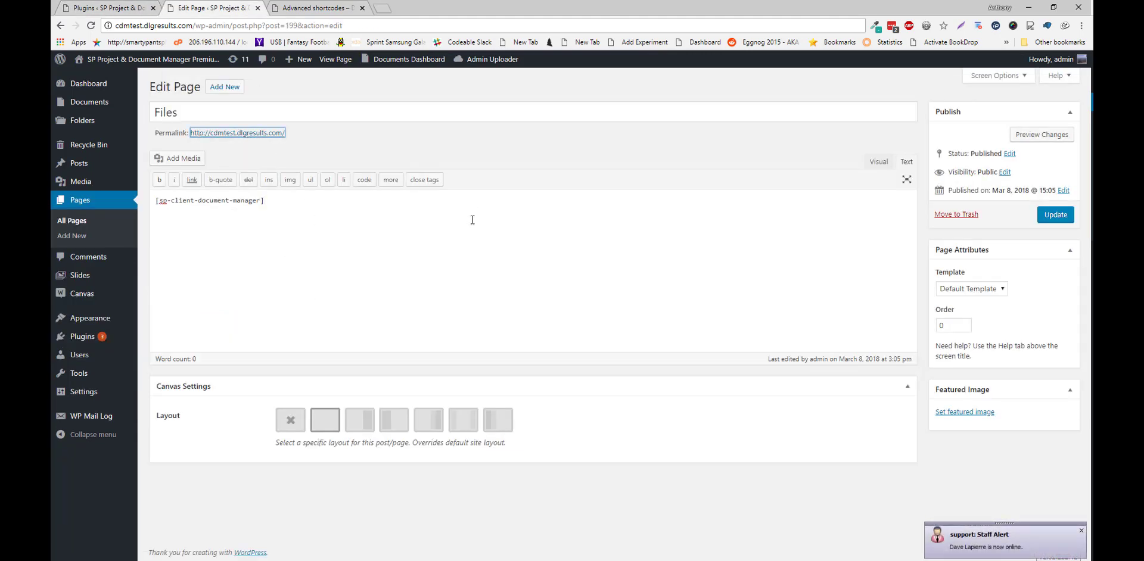
{"action": "middle_click", "coordinate": [215, 133]}
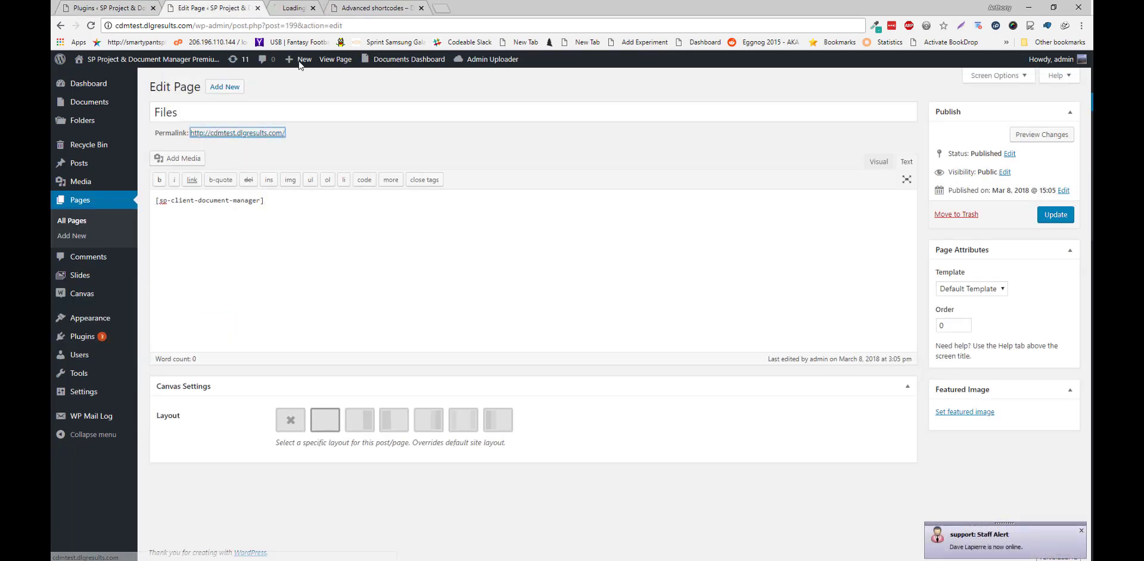
{"action": "left_click", "coordinate": [296, 8]}
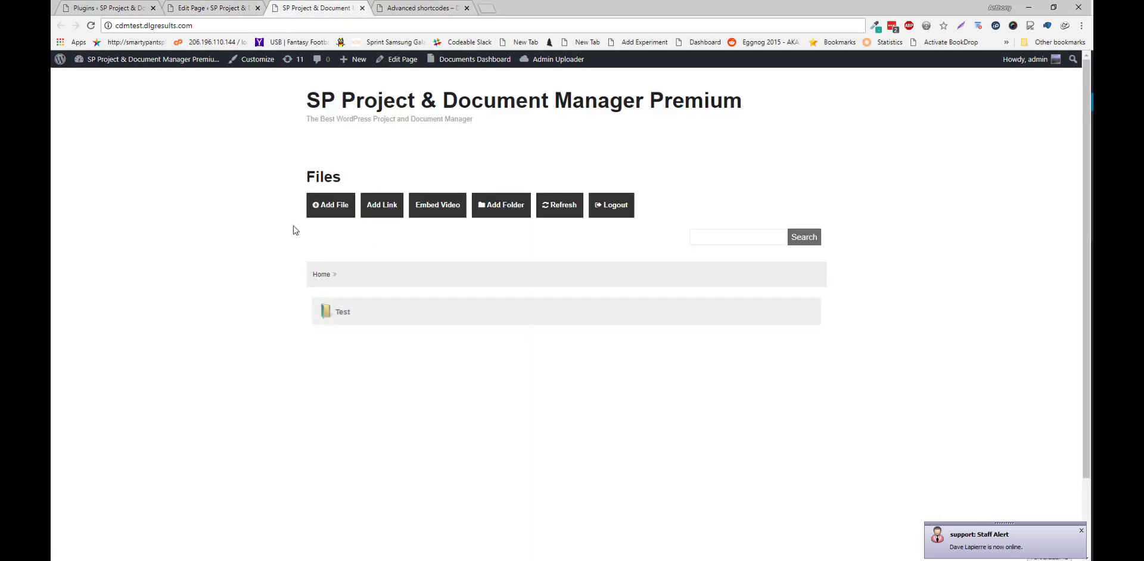
{"action": "scroll", "coordinate": [317, 262], "scroll_direction": "down", "scroll_amount": 2}
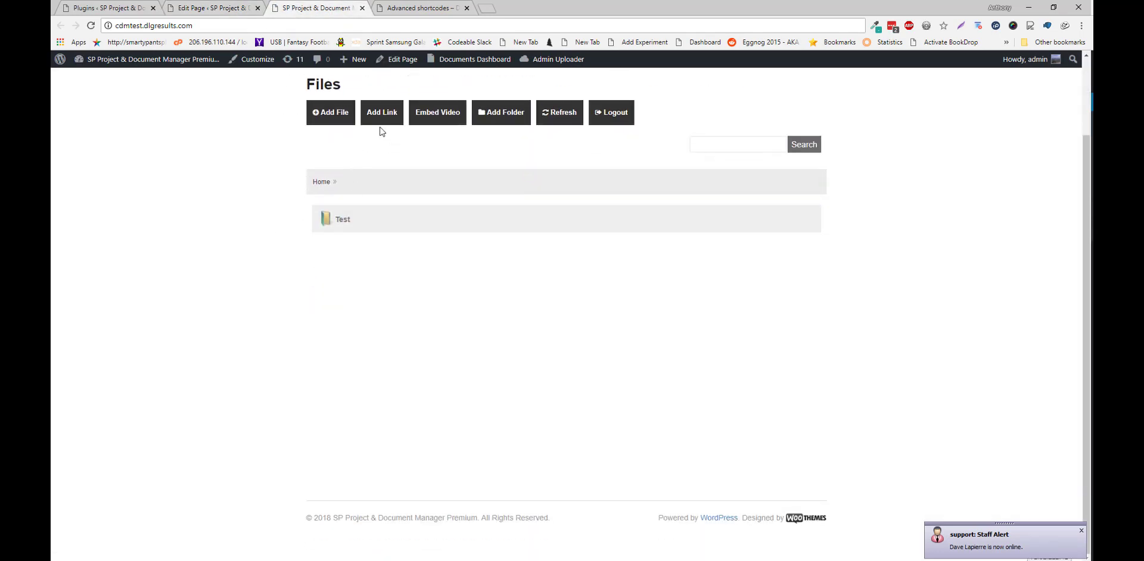
{"action": "scroll", "coordinate": [314, 225], "scroll_direction": "up", "scroll_amount": 2}
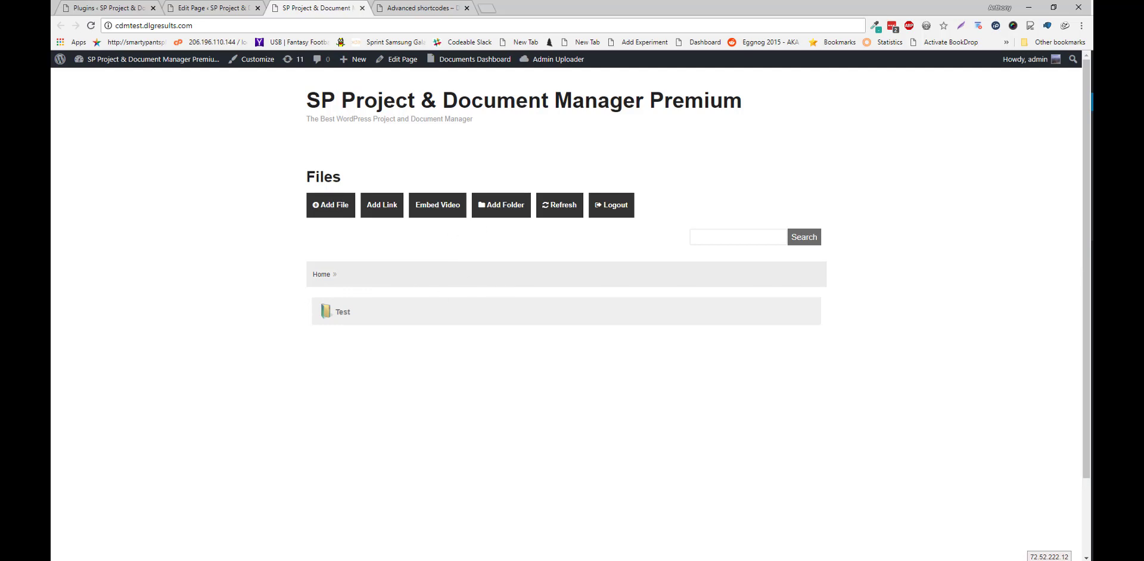
{"action": "left_click", "coordinate": [382, 204]}
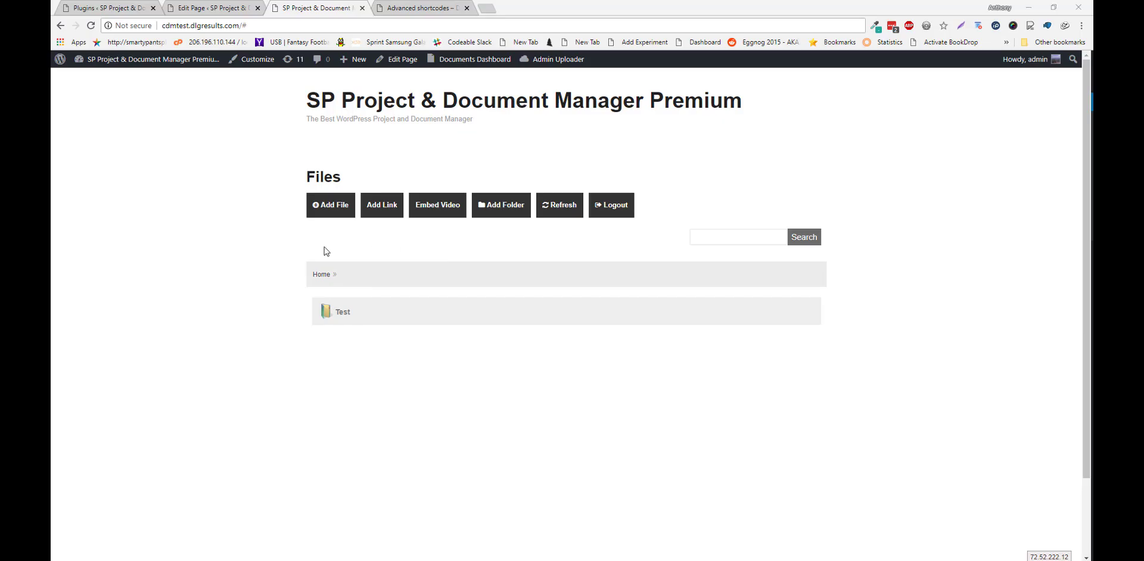
Start adding a file named "test" and attach the image spp_2-1-3.png
{"action": "left_click", "coordinate": [335, 213]}
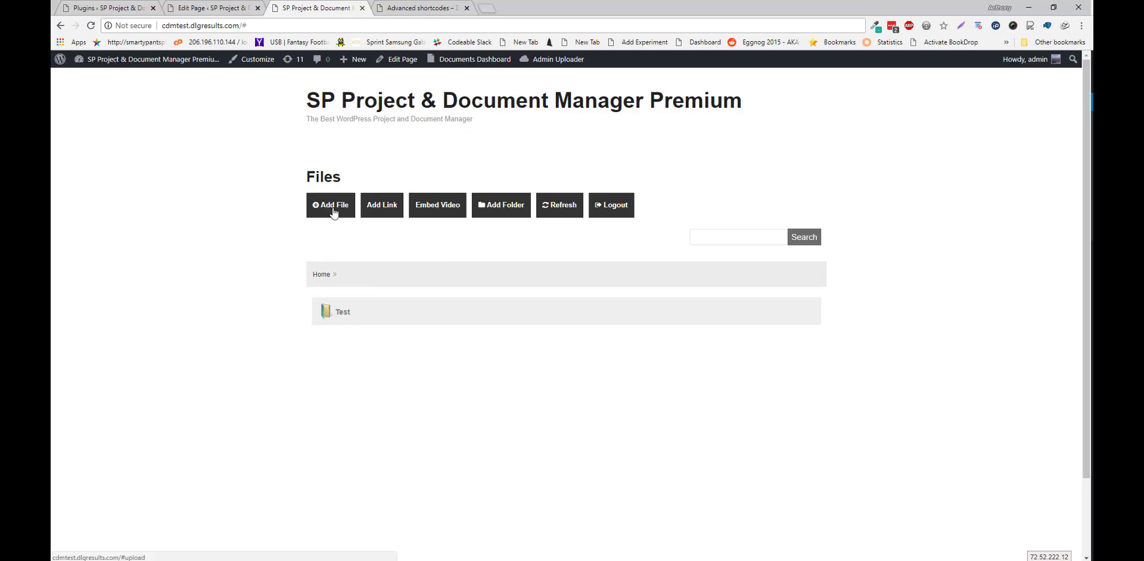
{"action": "left_click", "coordinate": [334, 213]}
{"action": "left_click", "coordinate": [380, 259]}
{"action": "type", "text": "test"}
{"action": "left_click", "coordinate": [388, 291]}
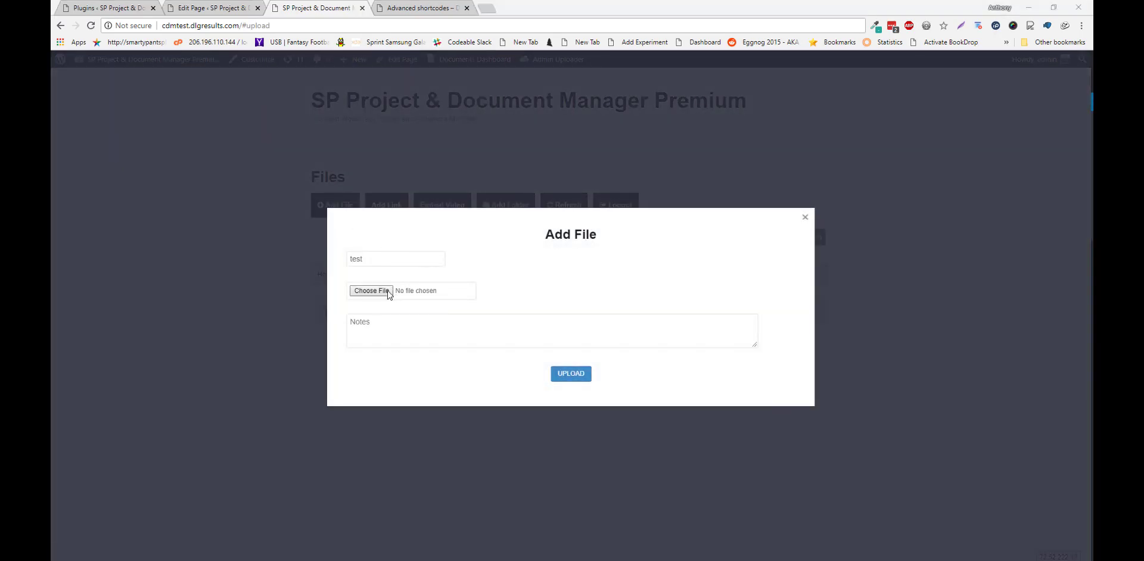
{"action": "double_click", "coordinate": [353, 90]}
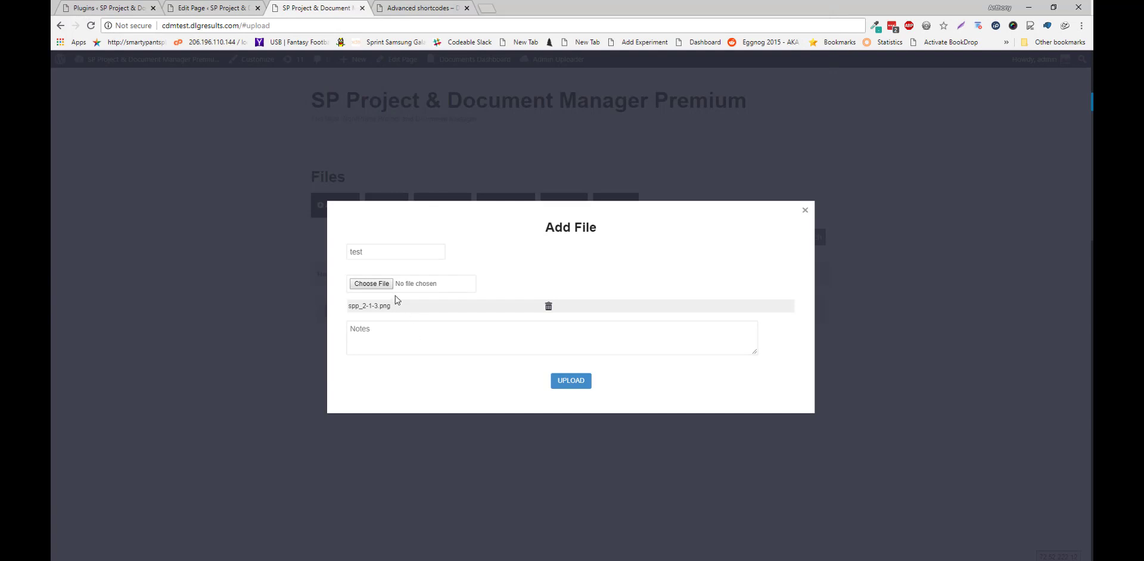
Attach slider650-exterior2.jpg as a second file and upload both files
{"action": "left_click", "coordinate": [374, 284]}
{"action": "left_click", "coordinate": [294, 118]}
{"action": "double_click", "coordinate": [295, 118]}
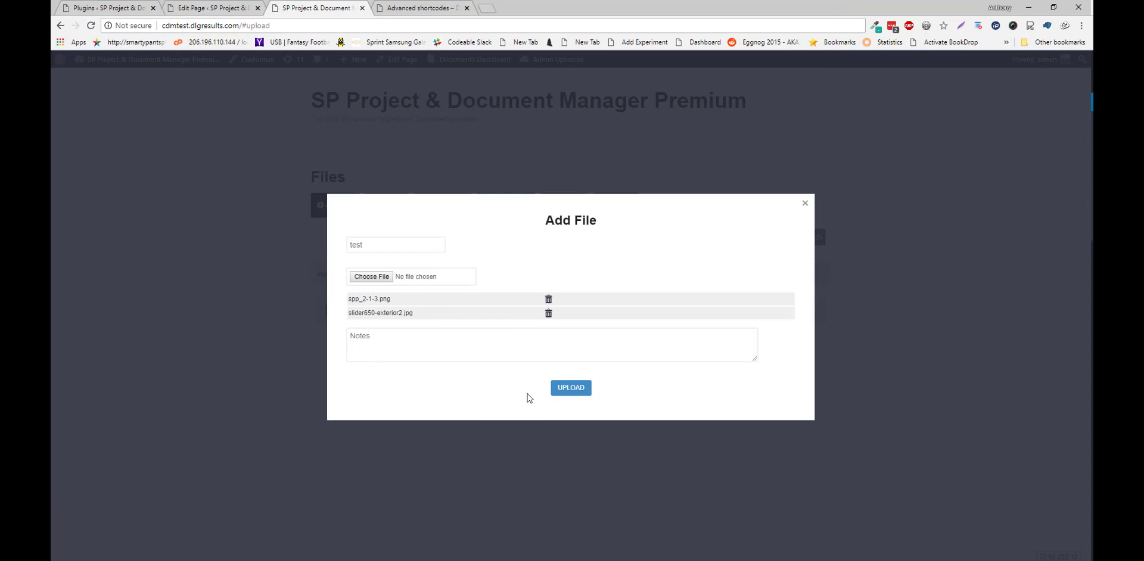
{"action": "left_click", "coordinate": [572, 388]}
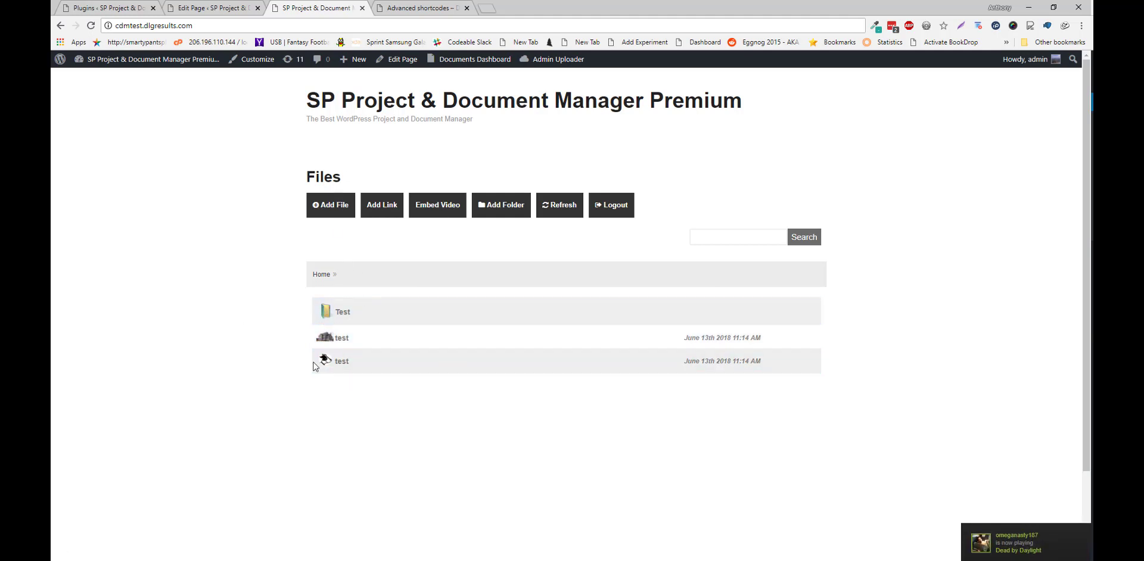
Download the uploaded house image from its file details, check its refreshed events log, and close the details
{"action": "left_click", "coordinate": [485, 337]}
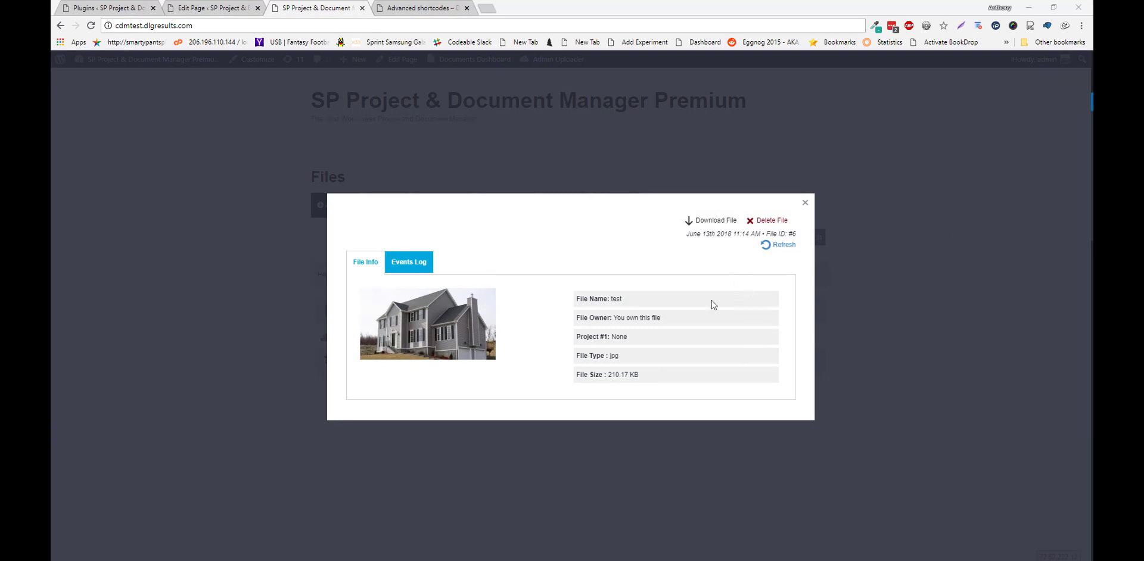
{"action": "left_click", "coordinate": [721, 221]}
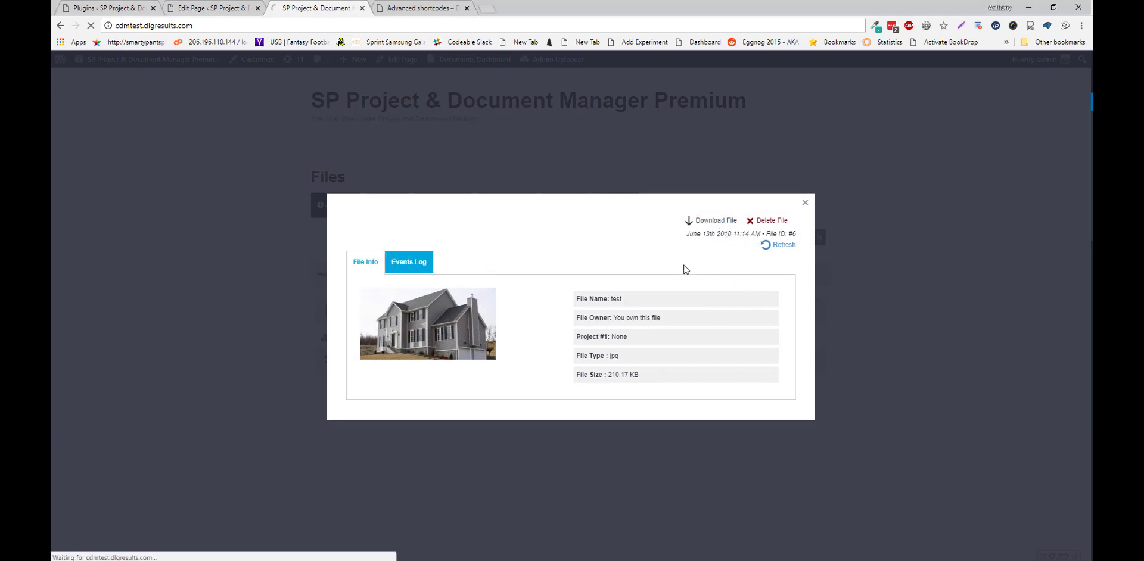
{"action": "left_click", "coordinate": [409, 249]}
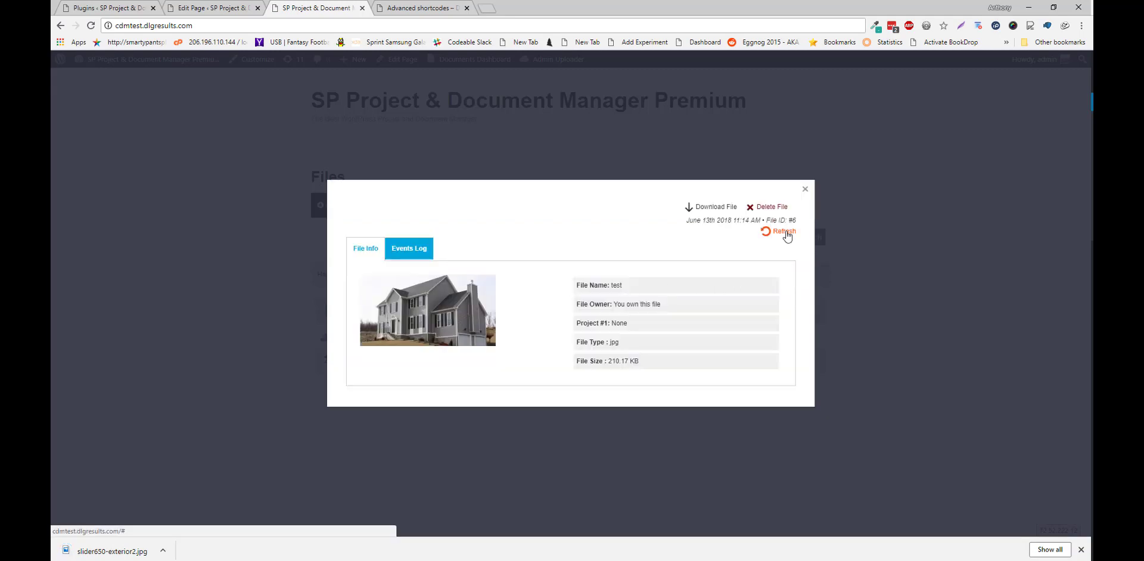
{"action": "left_click", "coordinate": [783, 232]}
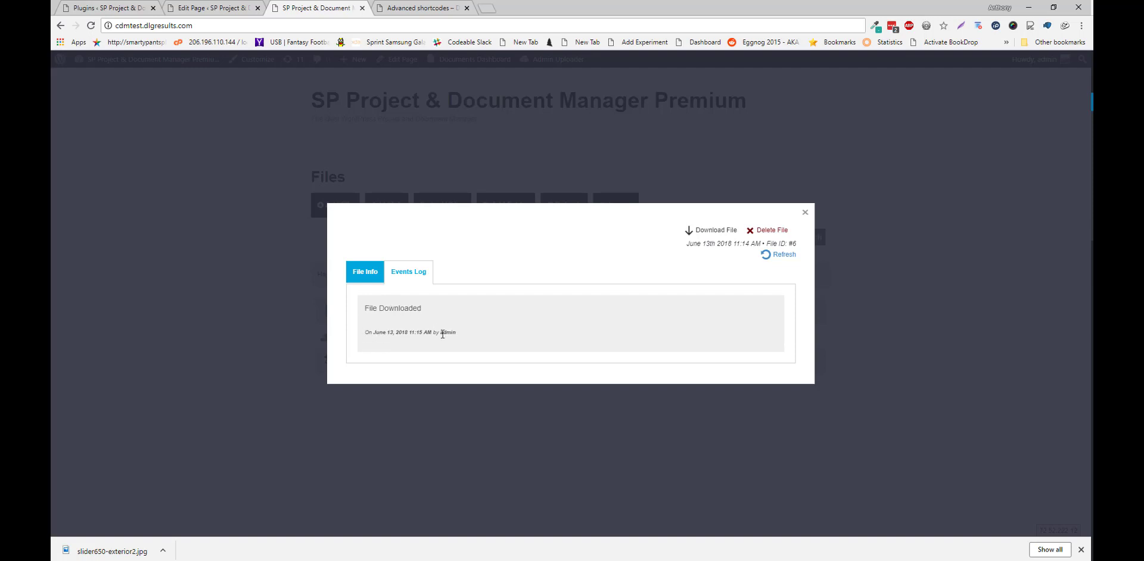
{"action": "left_click_drag", "start_coordinate": [457, 335], "coordinate": [367, 335]}
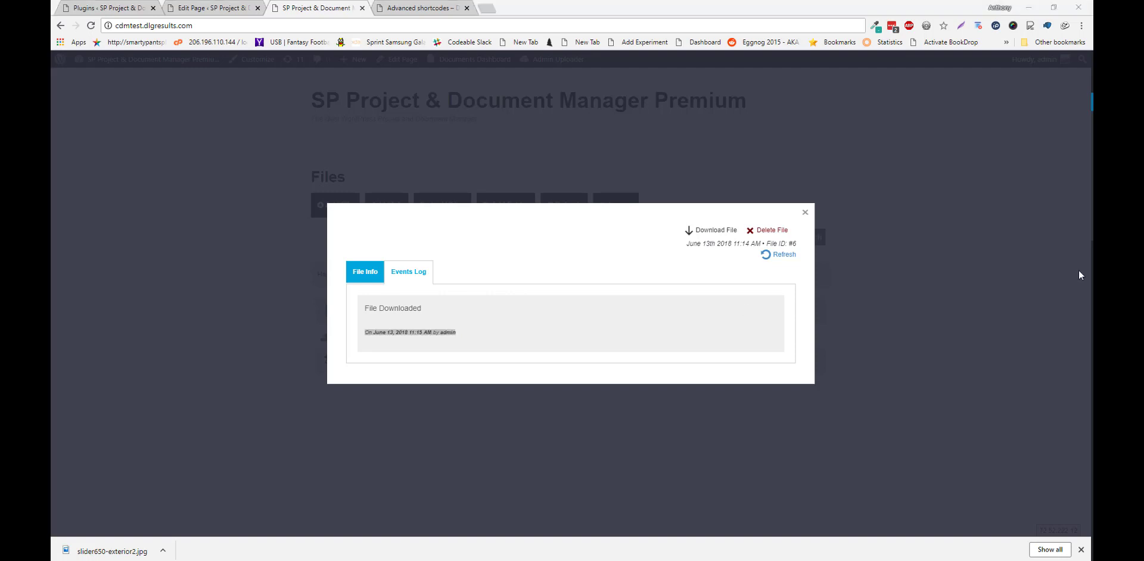
{"action": "left_click", "coordinate": [1045, 273]}
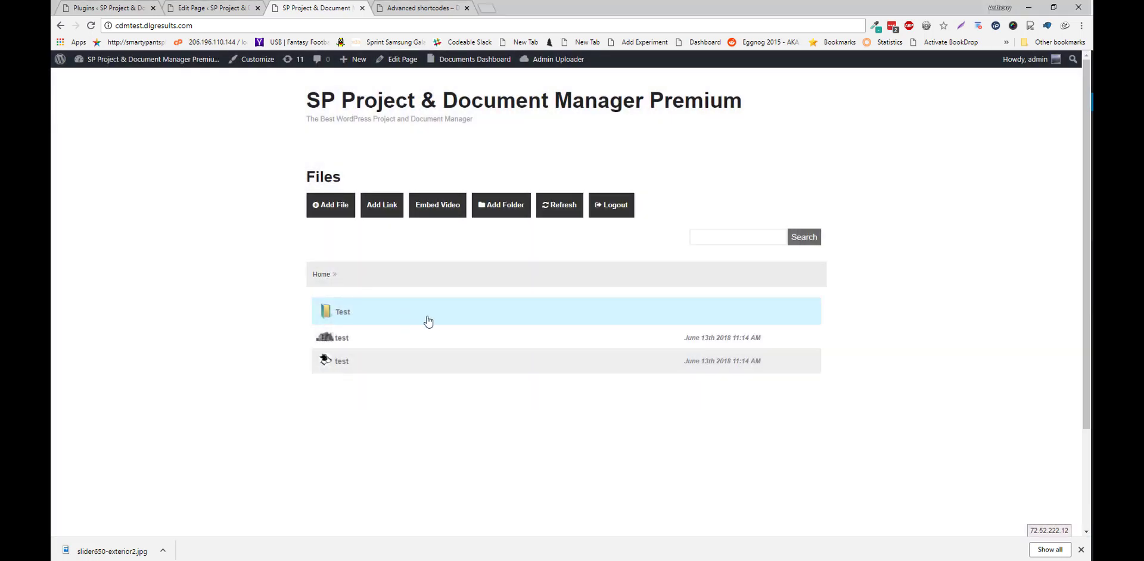
Add a folder named "A folder" to the Files page
{"action": "left_click", "coordinate": [510, 213]}
{"action": "left_click", "coordinate": [526, 291]}
{"action": "type", "text": "A"}
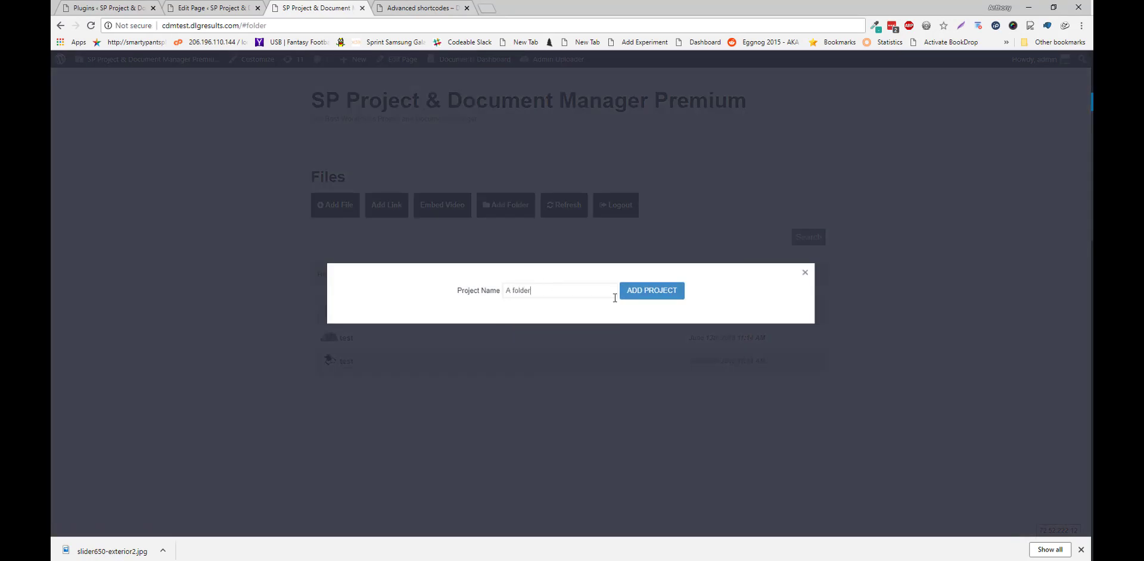
{"action": "type", "text": " folder"}
{"action": "left_click", "coordinate": [636, 300]}
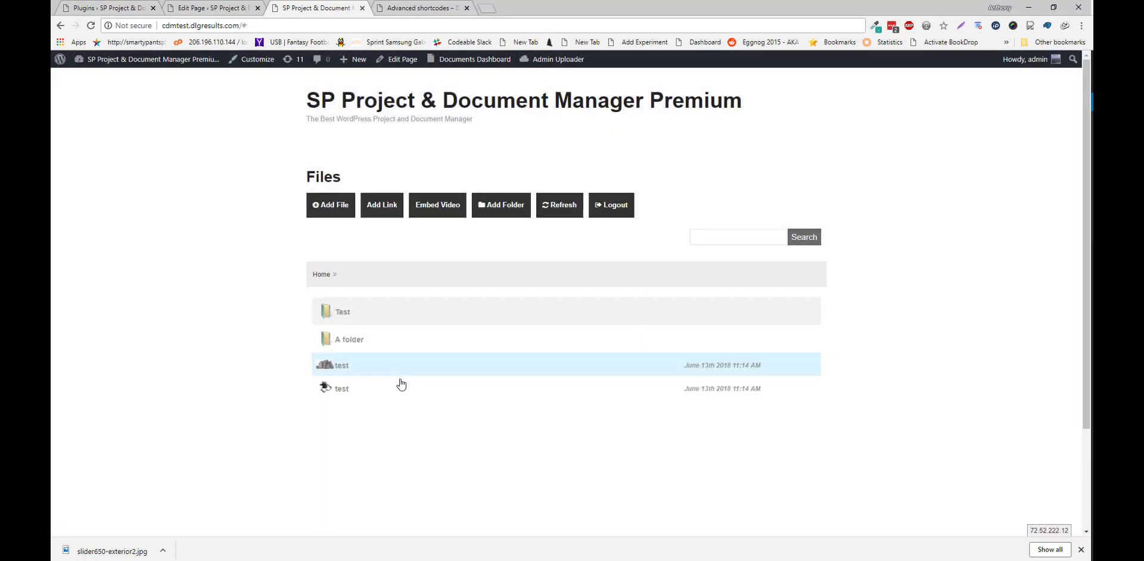
{"action": "scroll", "coordinate": [324, 339], "scroll_direction": "down", "scroll_amount": 2}
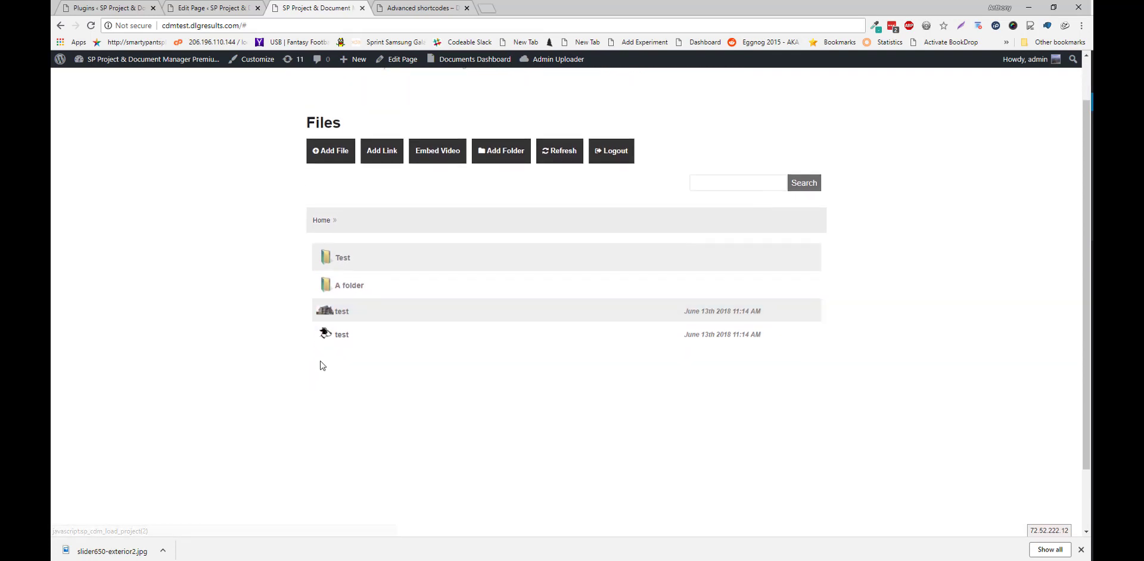
Inside "A folder", start adding a file named "another test" and attach the image Bildschirmfoto_2017_06_10_um_17.01.17.png
{"action": "left_click", "coordinate": [326, 286]}
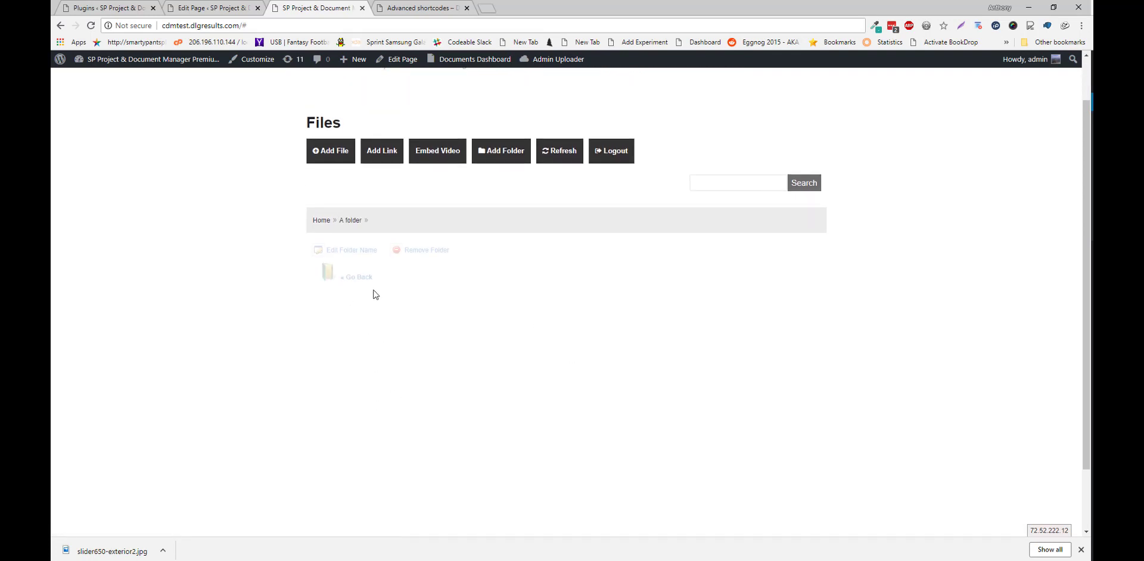
{"action": "left_click", "coordinate": [339, 155]}
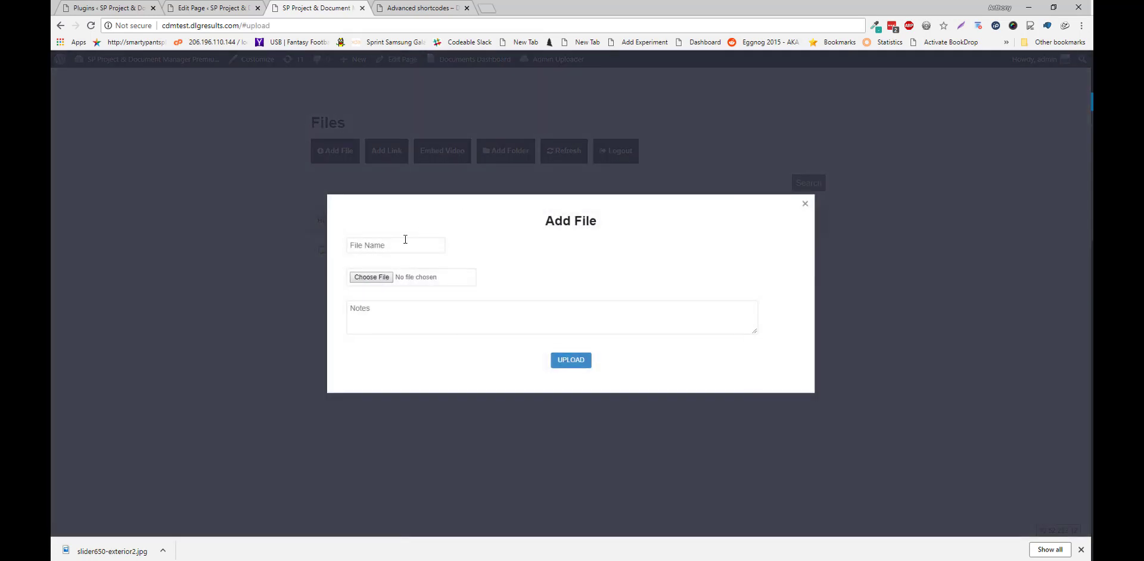
{"action": "left_click", "coordinate": [394, 246]}
{"action": "type", "text": "another test"}
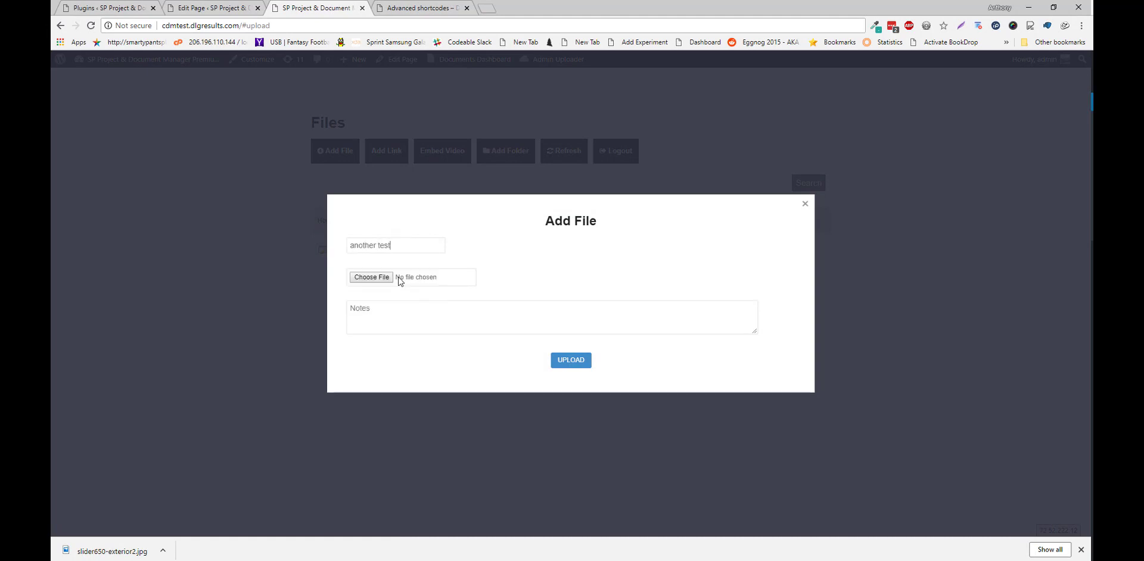
{"action": "left_click", "coordinate": [398, 281]}
{"action": "double_click", "coordinate": [188, 119]}
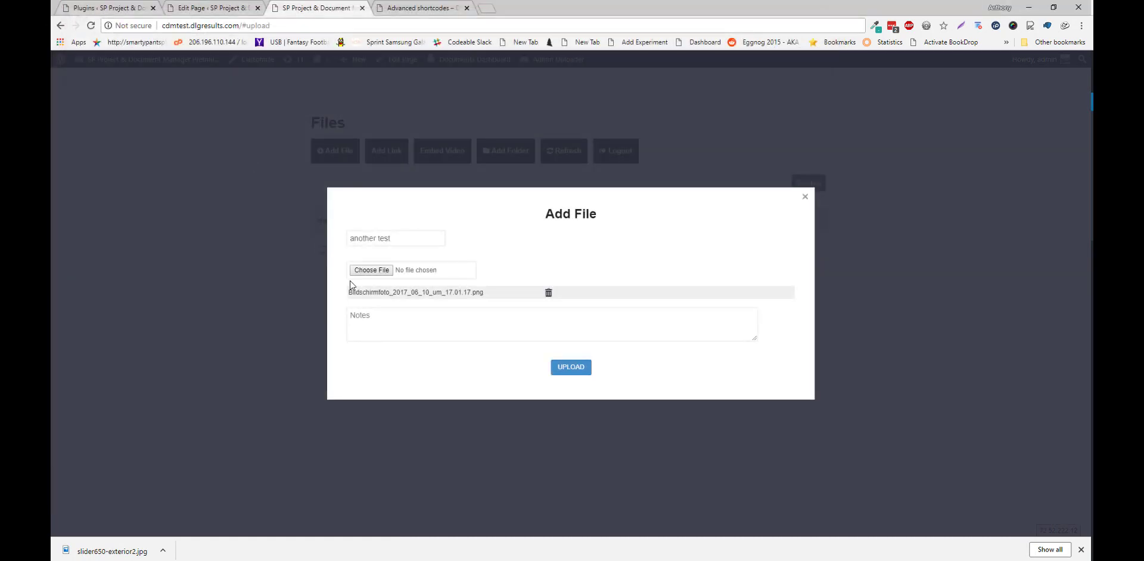
Attach the CedarBridge_StatewideQualityMeasurementInfrastructure_2018v2 PDF as a second file and upload both files
{"action": "left_click", "coordinate": [371, 270]}
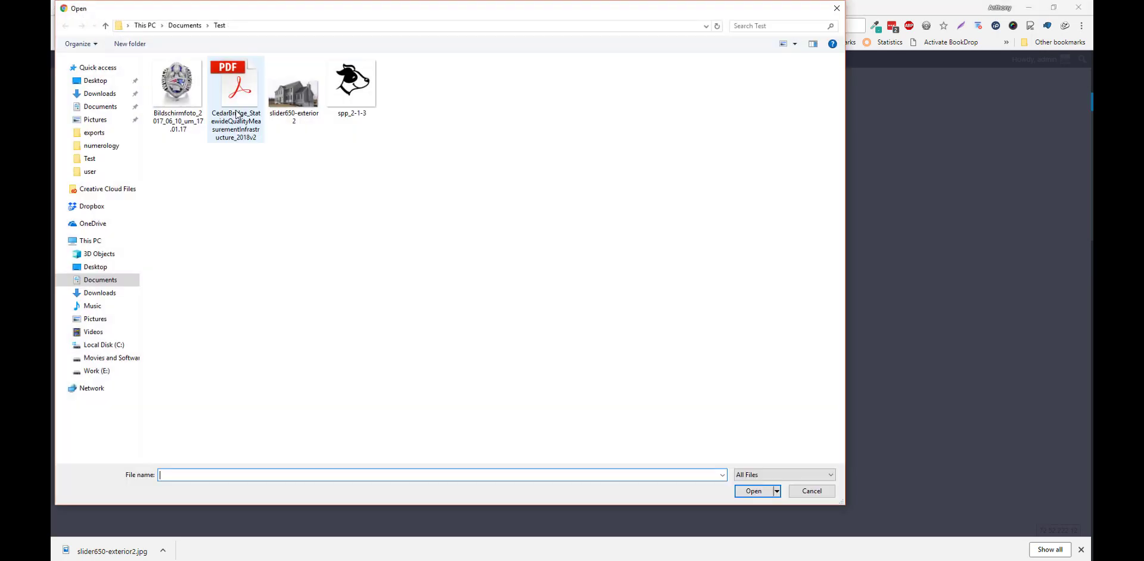
{"action": "double_click", "coordinate": [237, 114]}
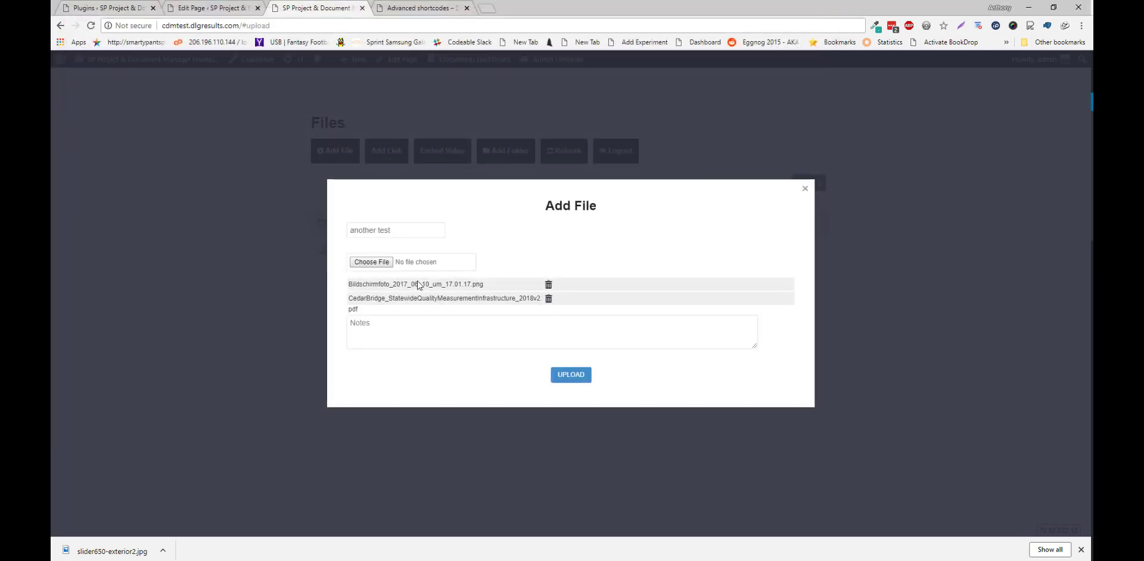
{"action": "left_click", "coordinate": [571, 376]}
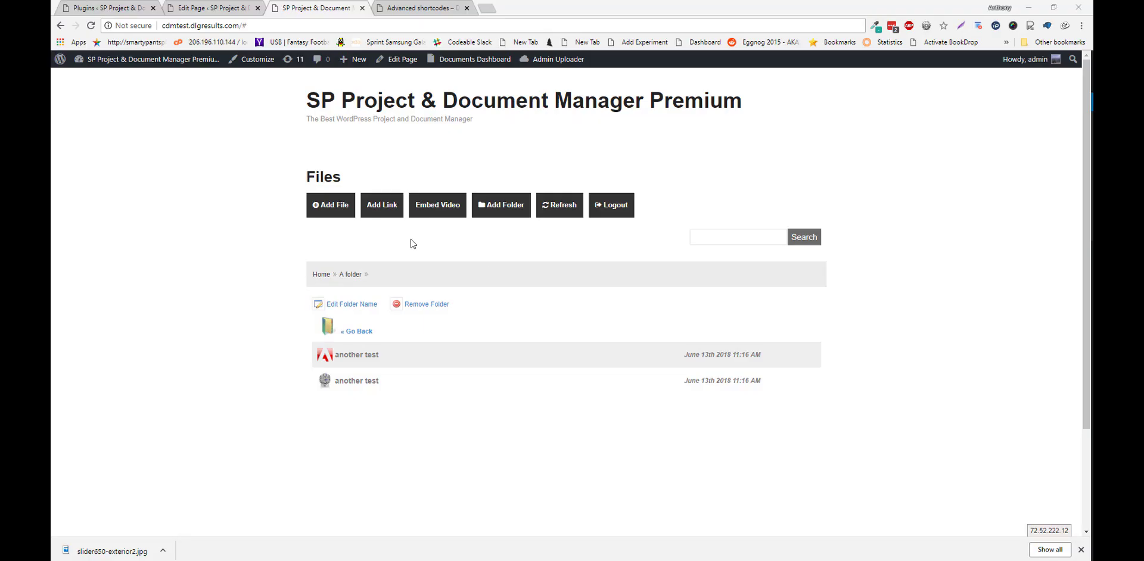
{"action": "left_click", "coordinate": [382, 207]}
{"action": "left_click", "coordinate": [466, 224]}
{"action": "type", "text": "Test"}
{"action": "key", "text": "Tab"}
{"action": "type", "text": "htt"}
{"action": "key", "text": "Down"}
{"action": "key", "text": "Return"}
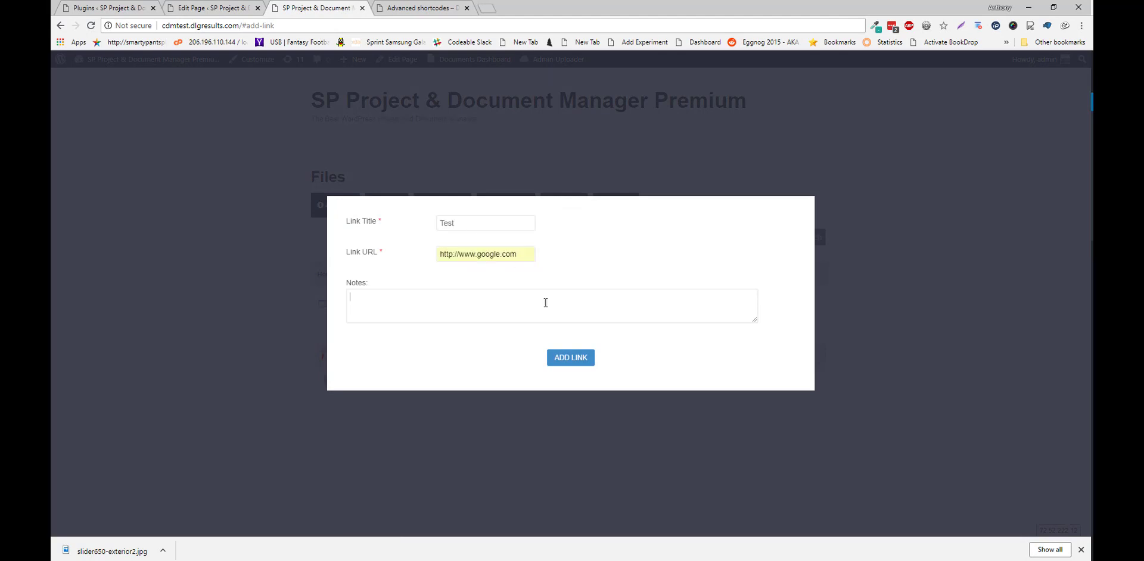
{"action": "left_click", "coordinate": [565, 359]}
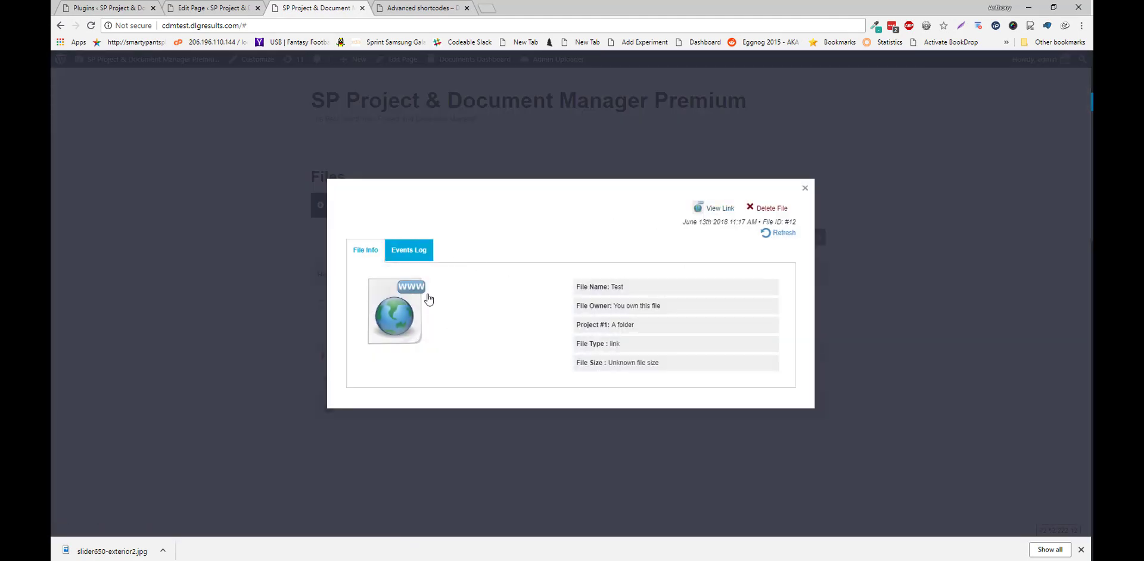
View the new link's target site, return to its file details to check the events log, and close the details
{"action": "left_click", "coordinate": [720, 209]}
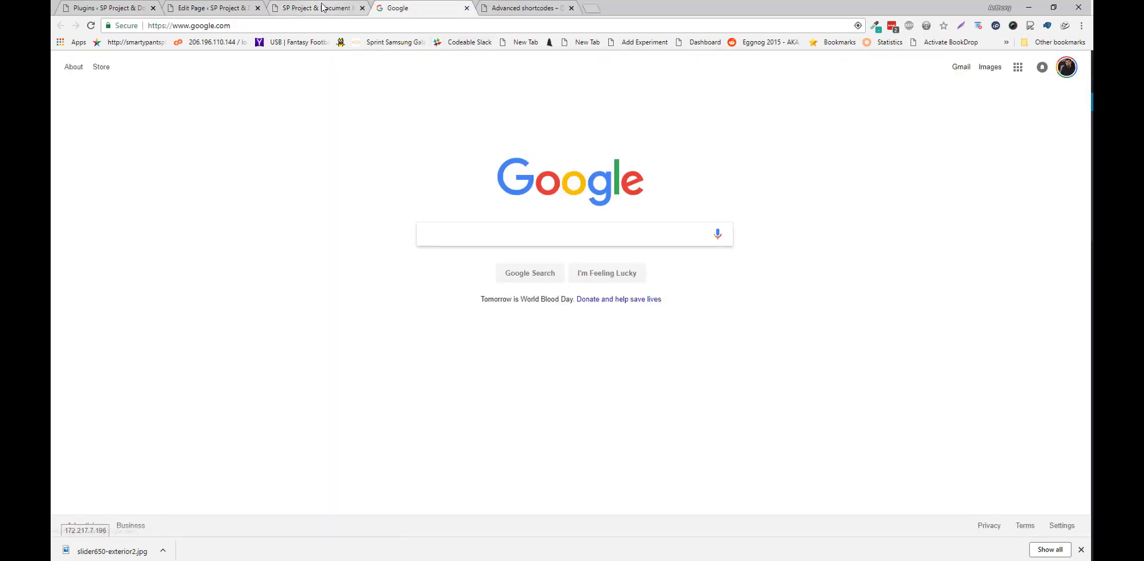
{"action": "key", "text": "ctrl+shift+Tab"}
{"action": "left_click", "coordinate": [395, 254]}
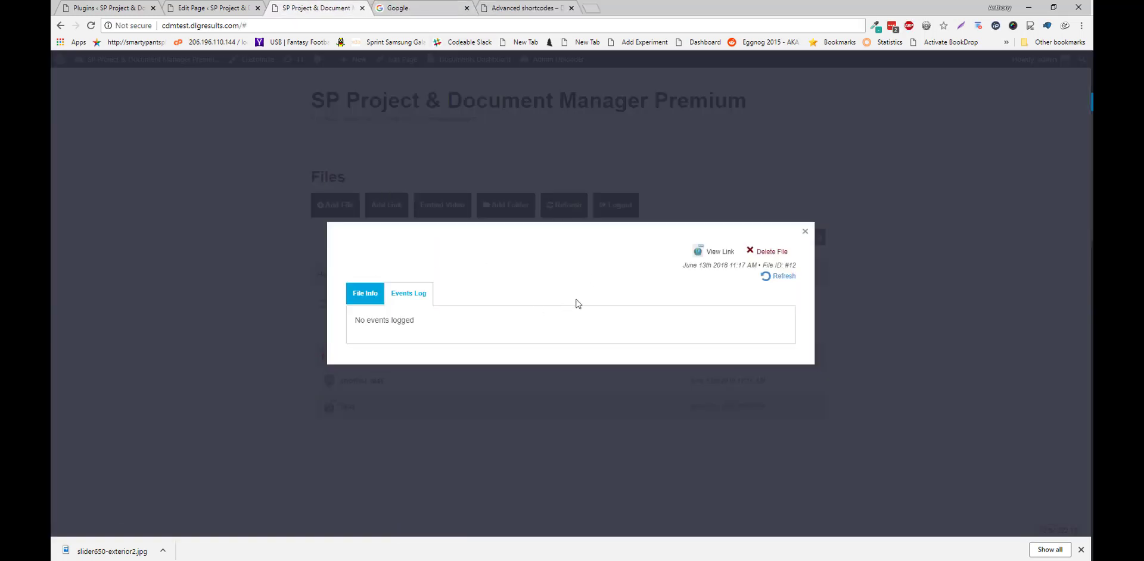
{"action": "left_click", "coordinate": [914, 347]}
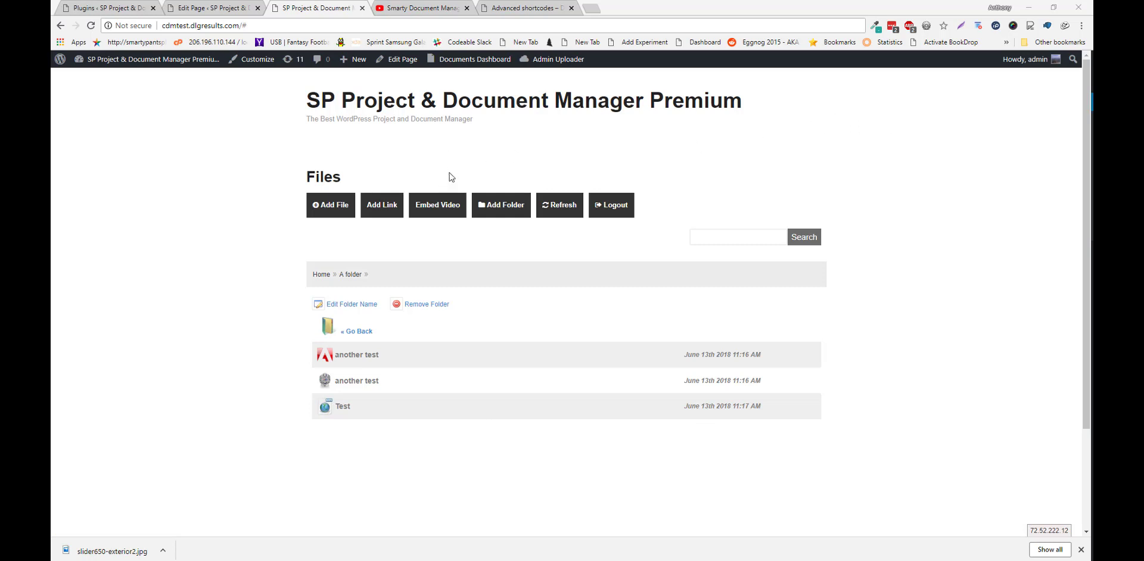
Embed a video named "sp cdm" in "A folder" using the iframe code of the Smarty Document Manager Premium YouTube video
{"action": "left_click", "coordinate": [446, 205]}
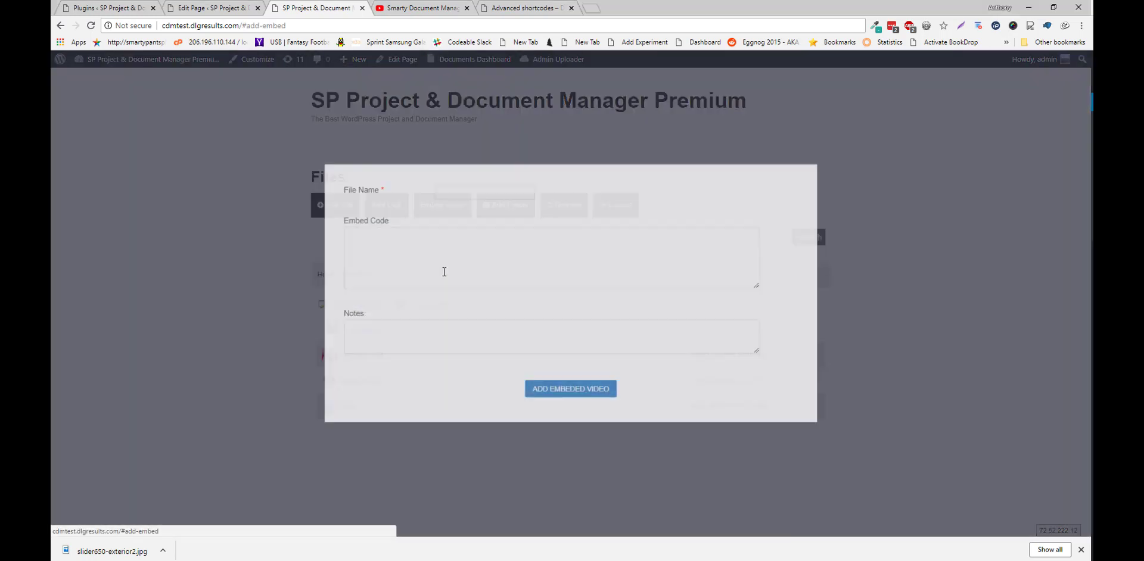
{"action": "left_click", "coordinate": [474, 193]}
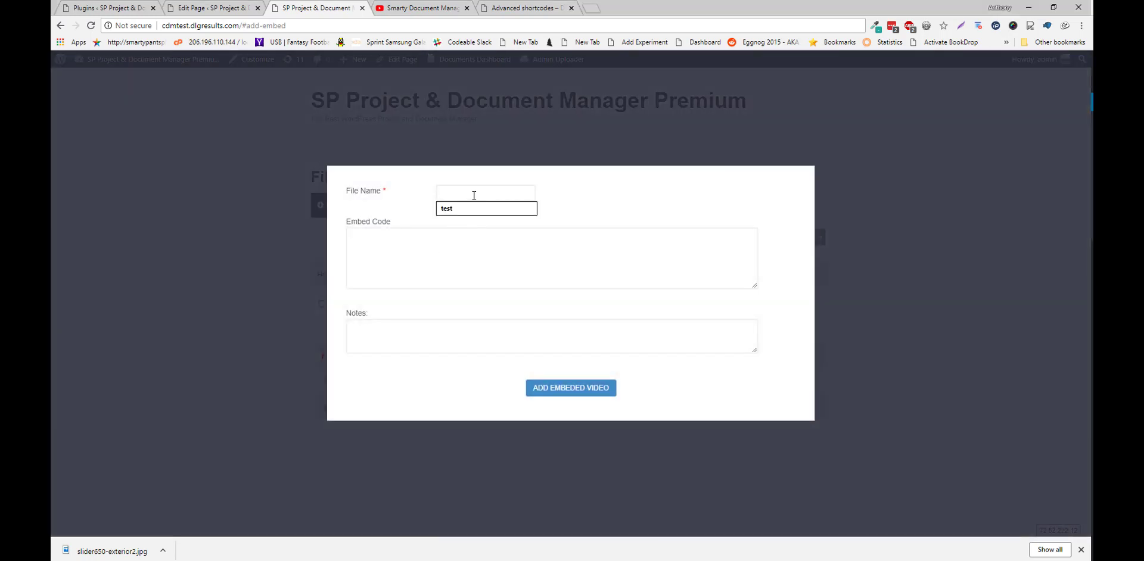
{"action": "type", "text": "sp cdm"}
{"action": "left_click", "coordinate": [409, 10]}
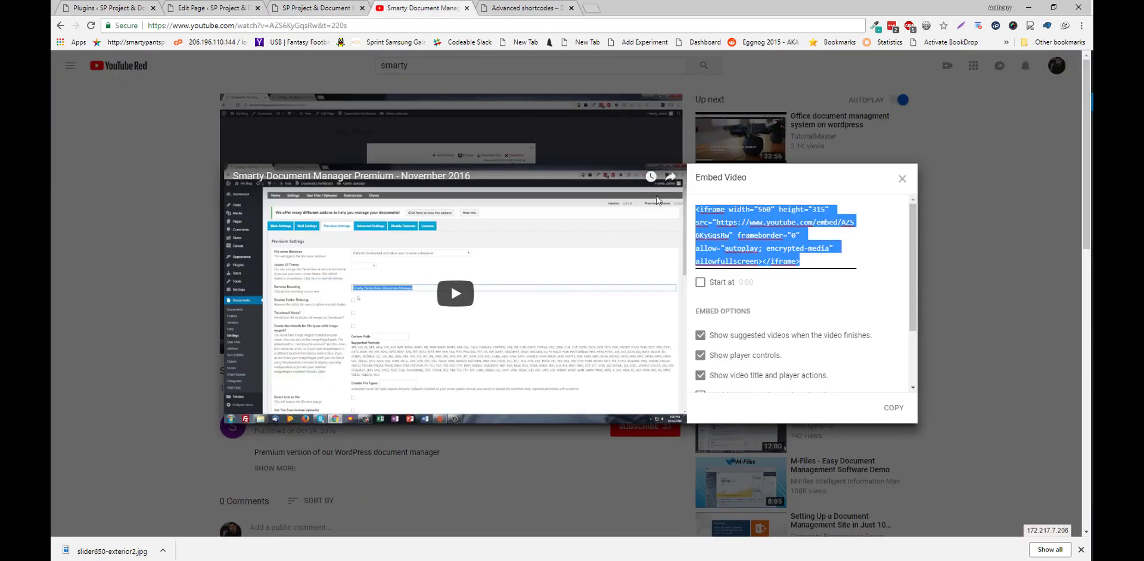
{"action": "left_click", "coordinate": [302, 10]}
{"action": "type", "text": "<iframe width=\"560\" height=\"315\" src=\"https://www.youtube.com/embed/AZS6KyGqsRw\" frameborder=\"0\" allow=\"autoplay; encrypted-media\" allowfullscreen></iframe>"}
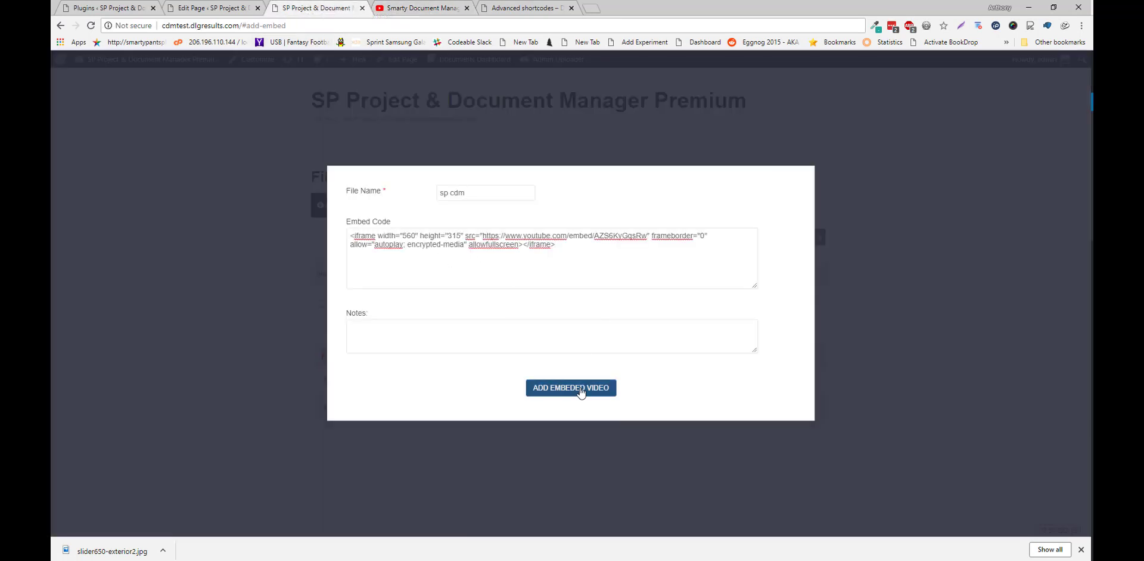
{"action": "left_click", "coordinate": [581, 393]}
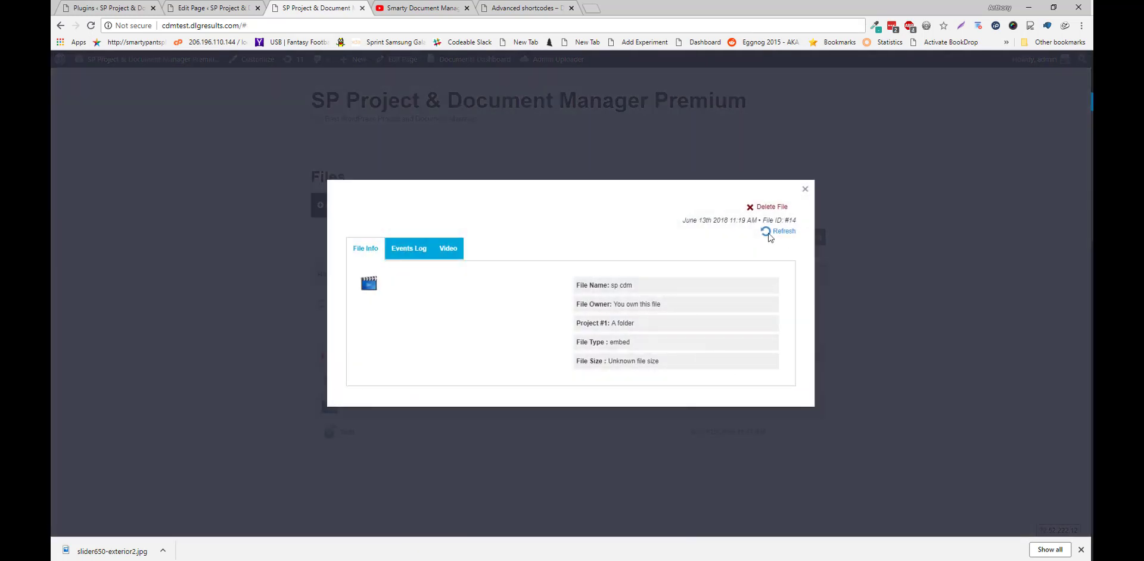
Reopen the details of the "sp cdm" file, play its embedded video briefly, and close the details
{"action": "left_click", "coordinate": [891, 328]}
{"action": "left_click", "coordinate": [327, 414]}
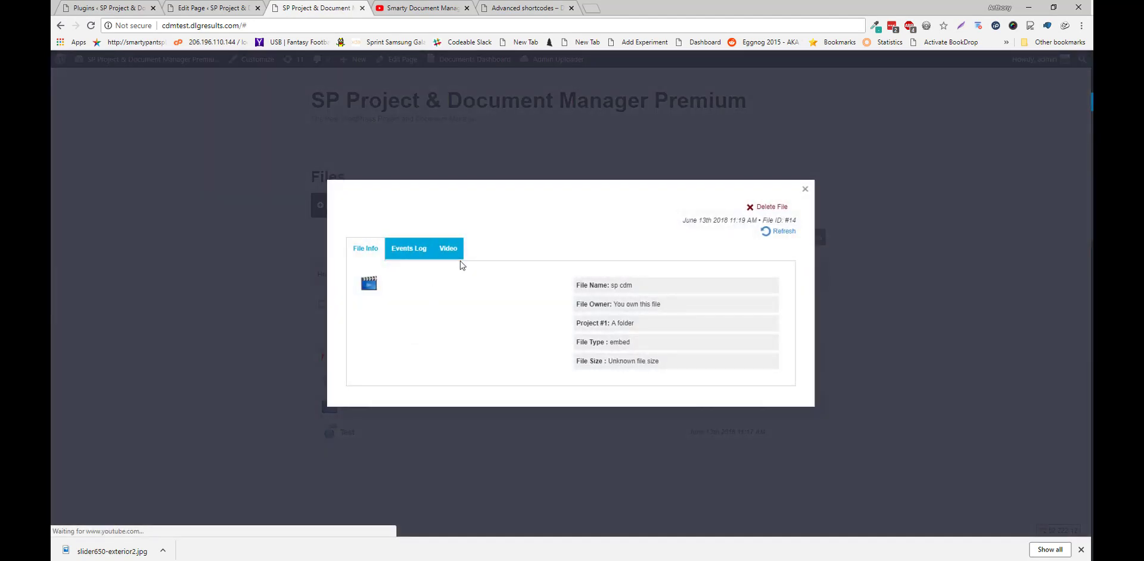
{"action": "left_click", "coordinate": [457, 256]}
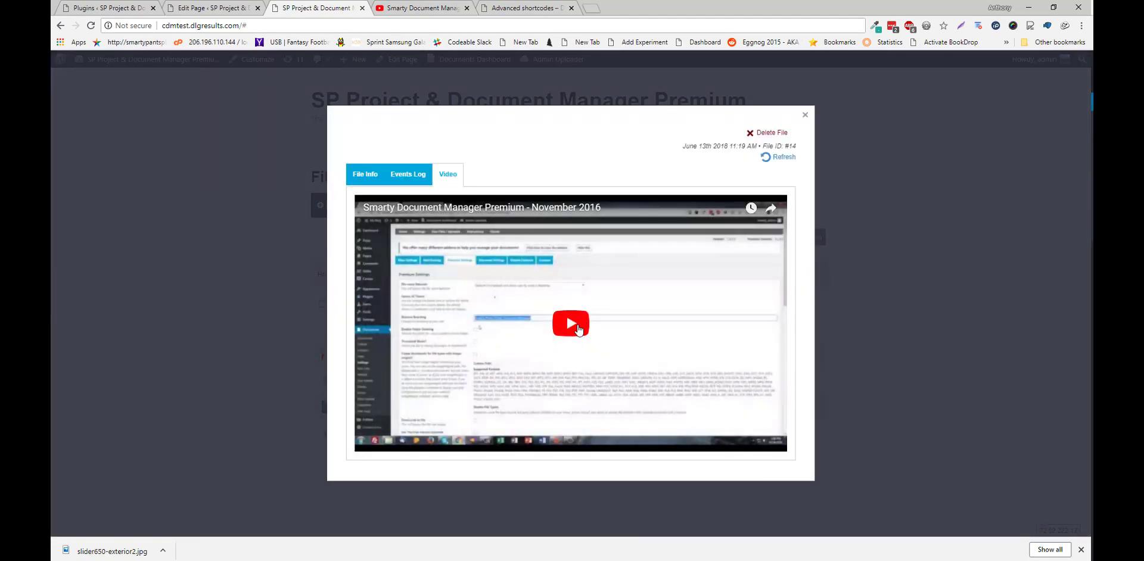
{"action": "left_click", "coordinate": [573, 325]}
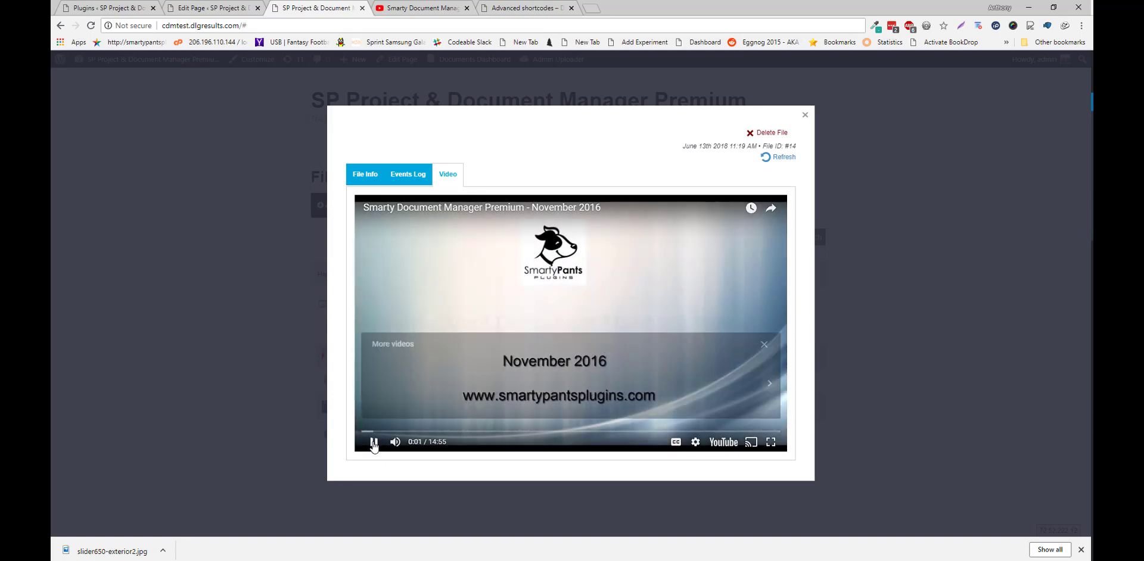
{"action": "left_click", "coordinate": [235, 349]}
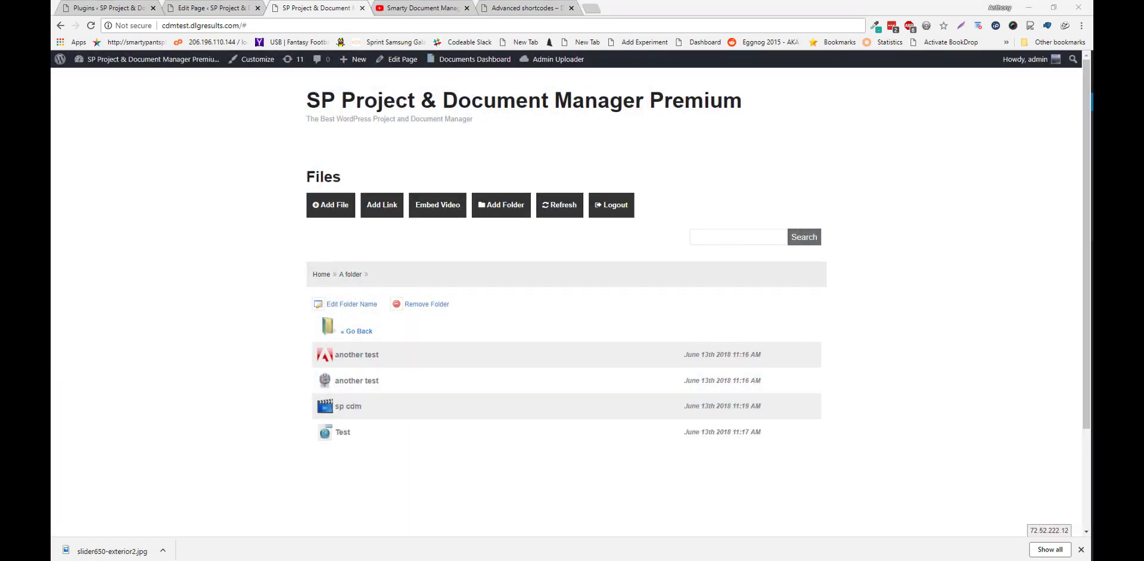
Bring up the name editing form for "A folder" and dismiss it
{"action": "left_click", "coordinate": [362, 309]}
{"action": "left_click", "coordinate": [709, 266]}
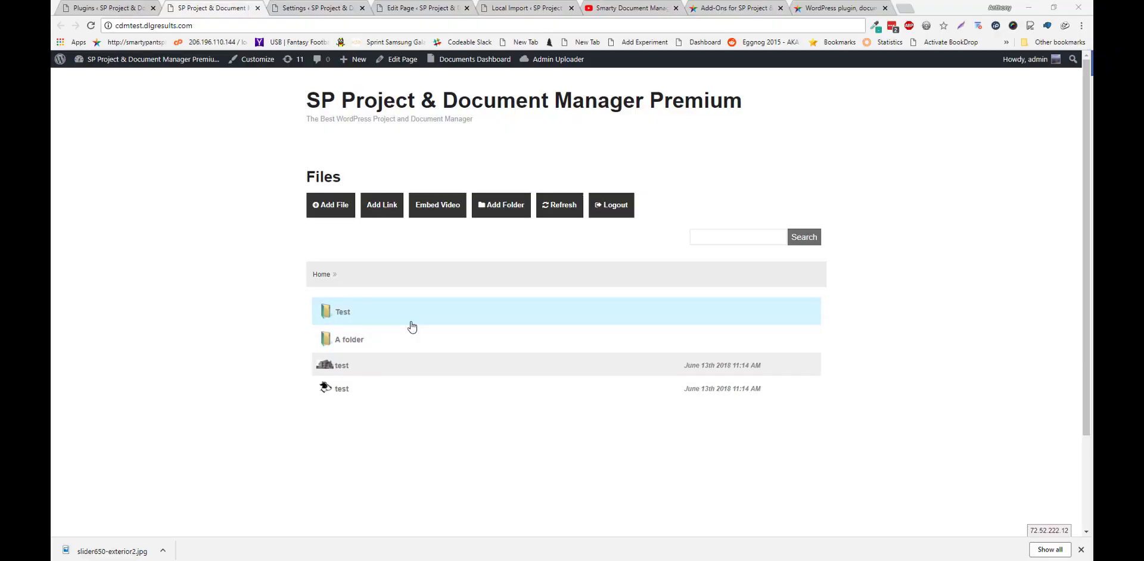
Shrink the browser window to phone width and examine how the Files page and its file actions adapt
{"action": "double_click", "coordinate": [943, 10]}
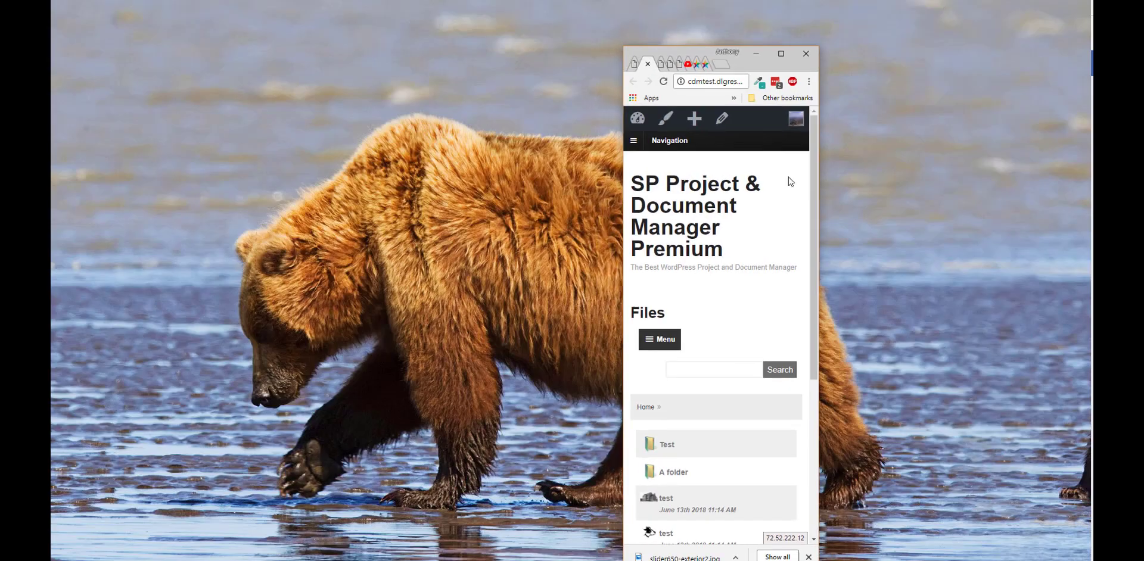
{"action": "left_click_drag", "start_coordinate": [762, 72], "coordinate": [548, 37]}
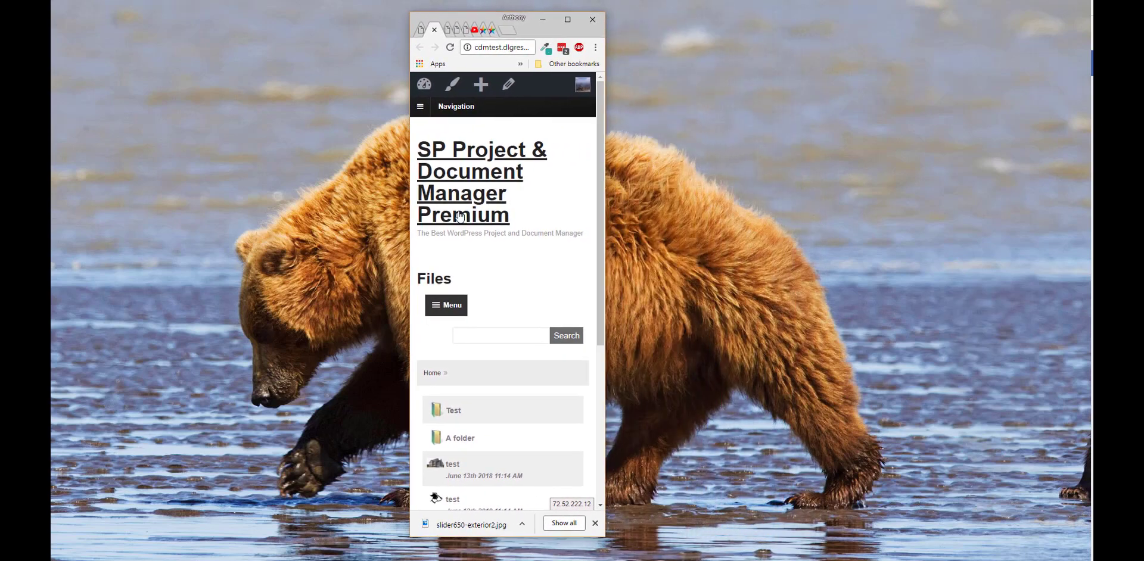
{"action": "left_click", "coordinate": [452, 310]}
{"action": "left_click", "coordinate": [451, 311]}
{"action": "scroll", "coordinate": [523, 271], "scroll_direction": "down", "scroll_amount": 3}
{"action": "scroll", "coordinate": [497, 386], "scroll_direction": "down", "scroll_amount": 1}
{"action": "scroll", "coordinate": [472, 289], "scroll_direction": "up", "scroll_amount": 3}
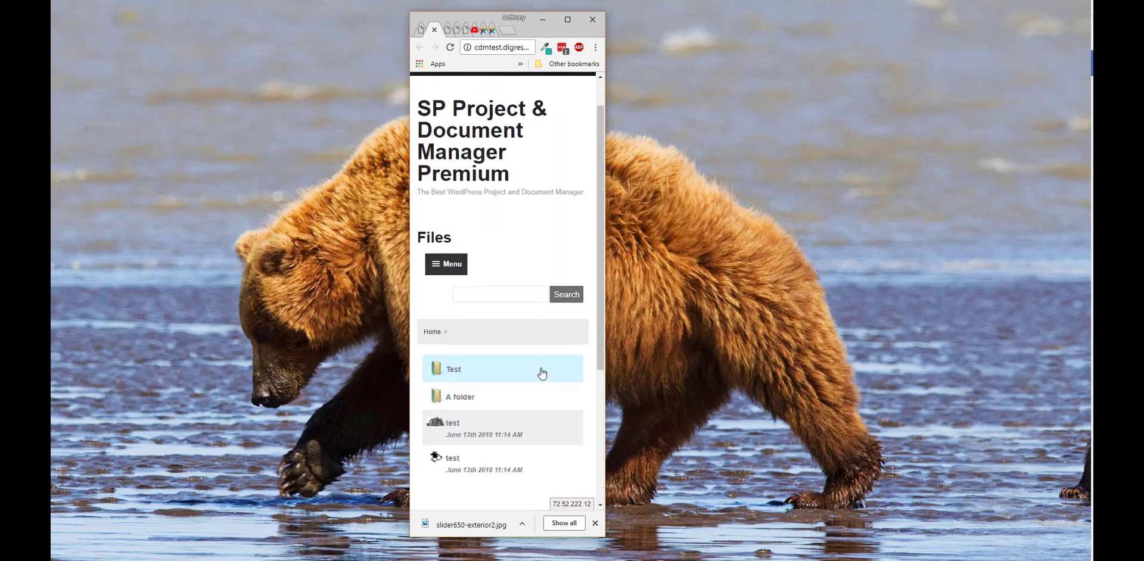
{"action": "scroll", "coordinate": [470, 358], "scroll_direction": "down", "scroll_amount": 2}
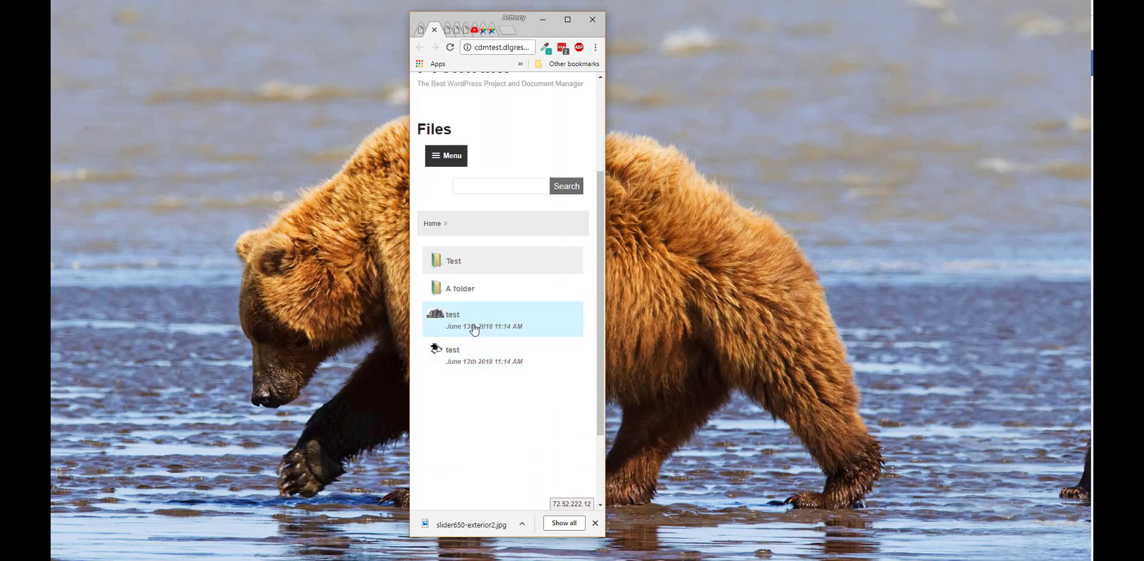
In the narrow layout, open the house image's details, look at its events log and file info, and close them
{"action": "left_click", "coordinate": [474, 330]}
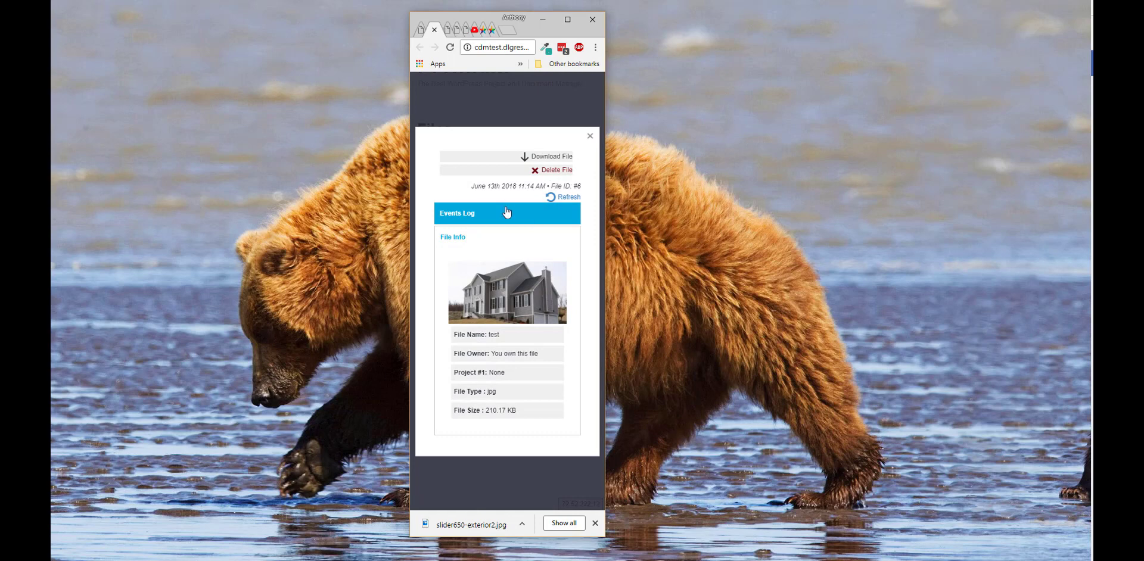
{"action": "left_click", "coordinate": [505, 214]}
{"action": "left_click", "coordinate": [483, 370]}
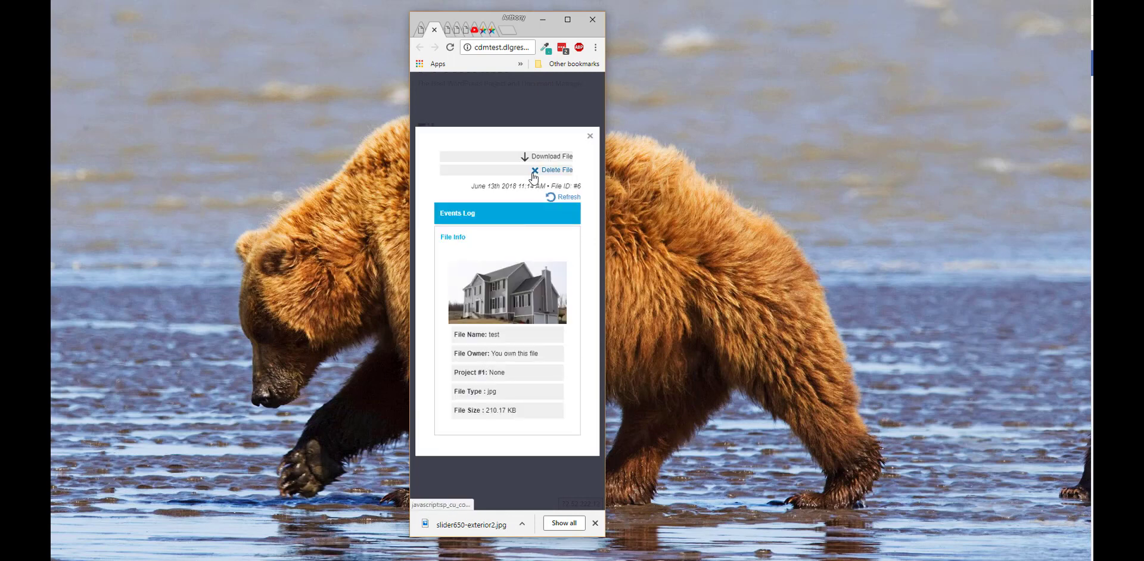
{"action": "left_click", "coordinate": [590, 137]}
Bring up the Add File form in the narrow layout, dismiss it, and maximize the browser window
{"action": "left_click", "coordinate": [447, 157]}
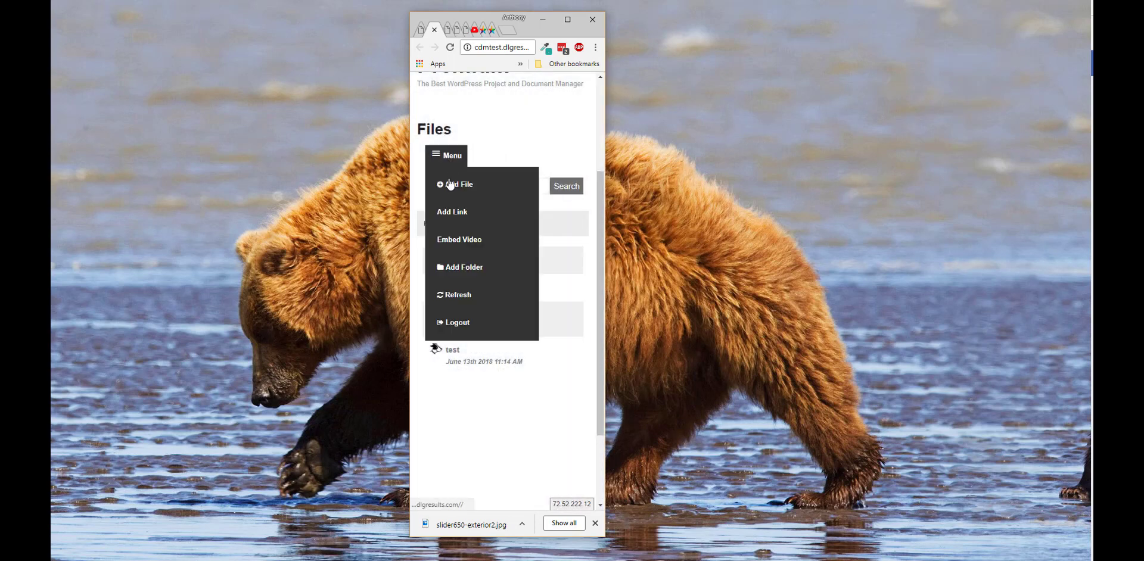
{"action": "left_click", "coordinate": [464, 186]}
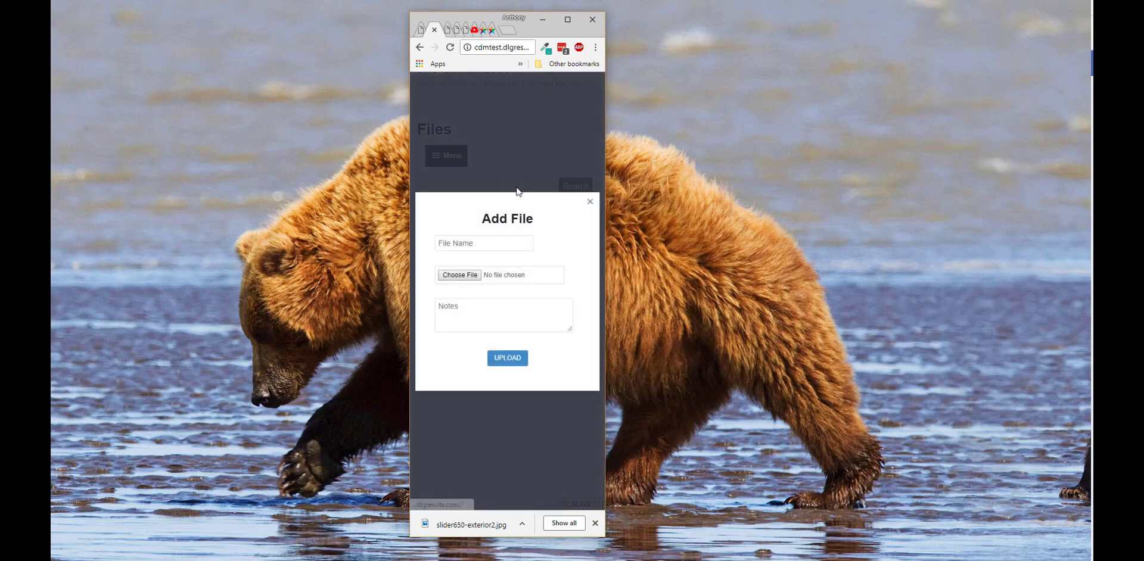
{"action": "left_click", "coordinate": [590, 203]}
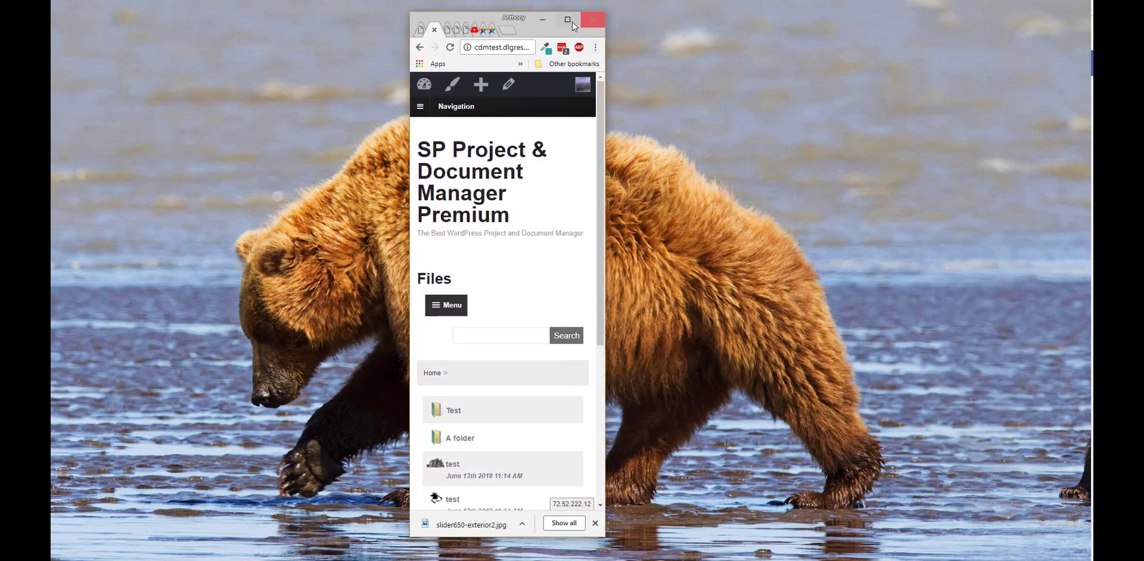
{"action": "left_click", "coordinate": [571, 21]}
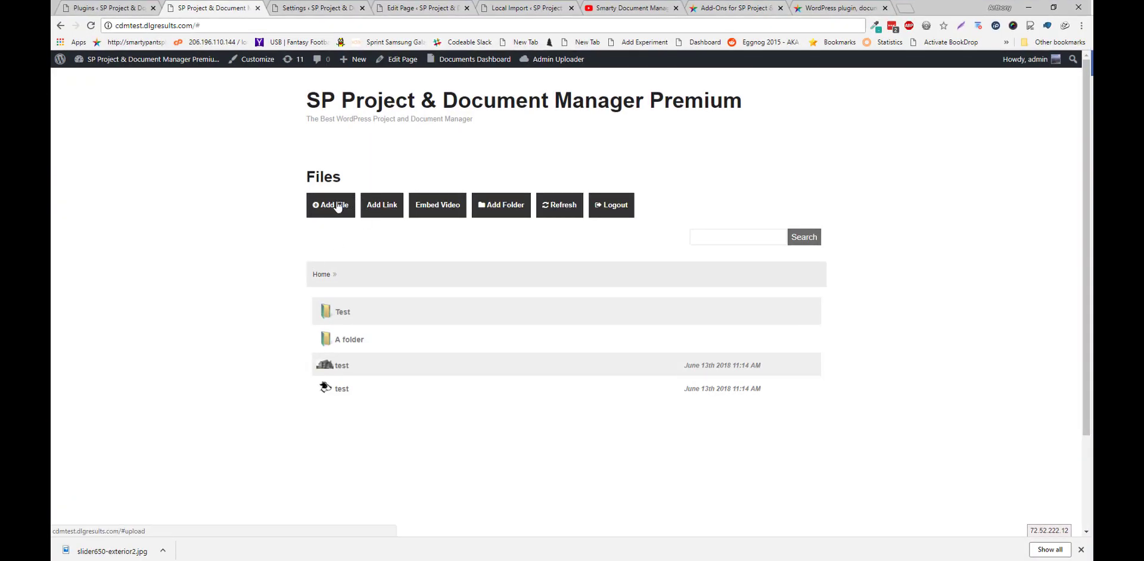
Return to the Home level of the Files page and go to the site's WordPress dashboard
{"action": "left_click", "coordinate": [1054, 7]}
{"action": "scroll", "coordinate": [473, 309], "scroll_direction": "down", "scroll_amount": 1}
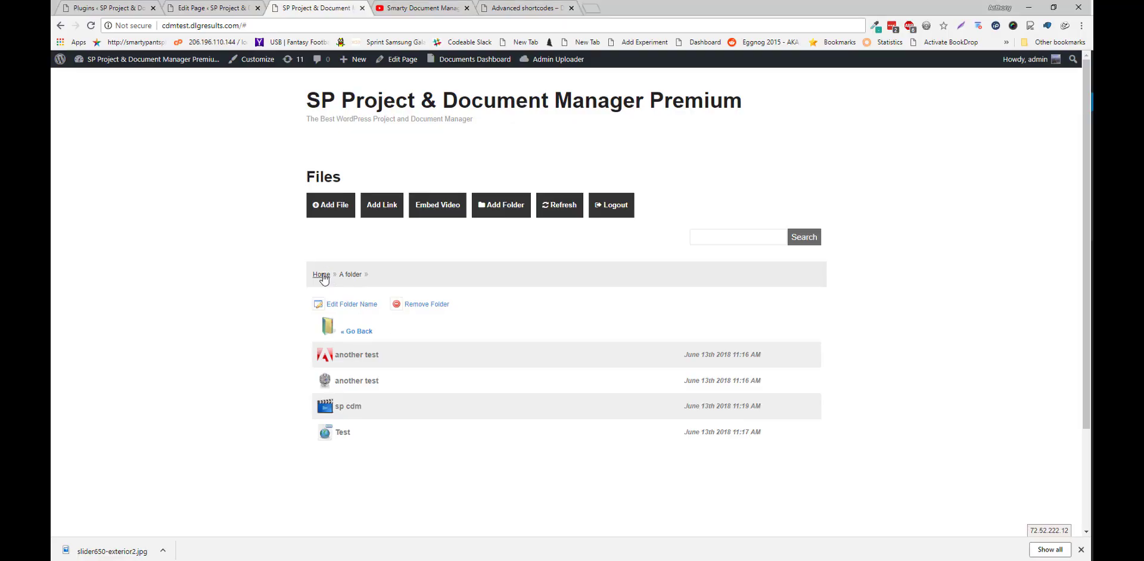
{"action": "left_click", "coordinate": [321, 275]}
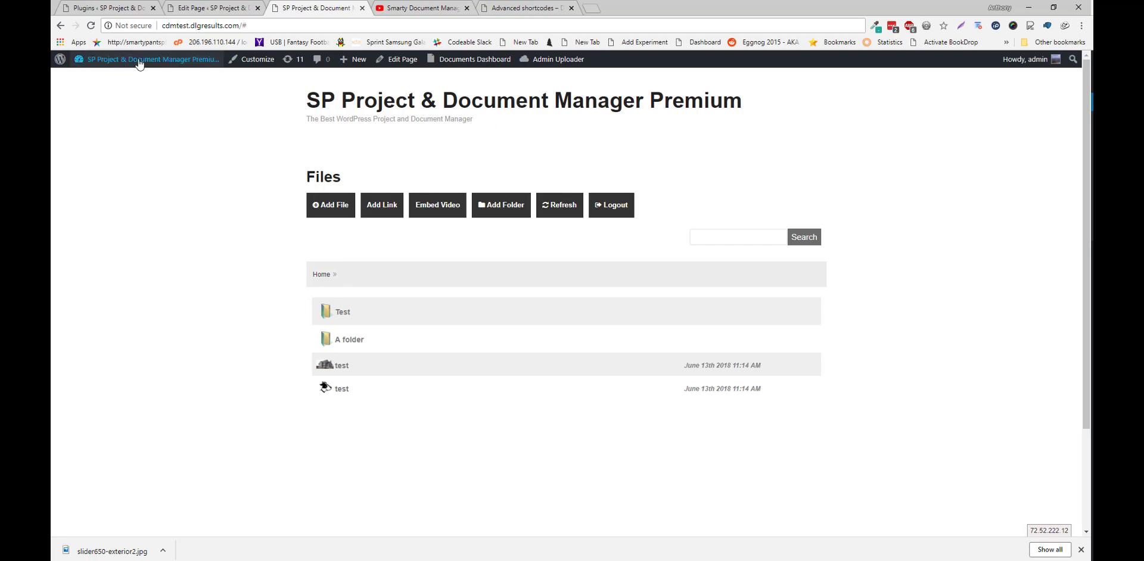
{"action": "mouse_move", "coordinate": [138, 60]}
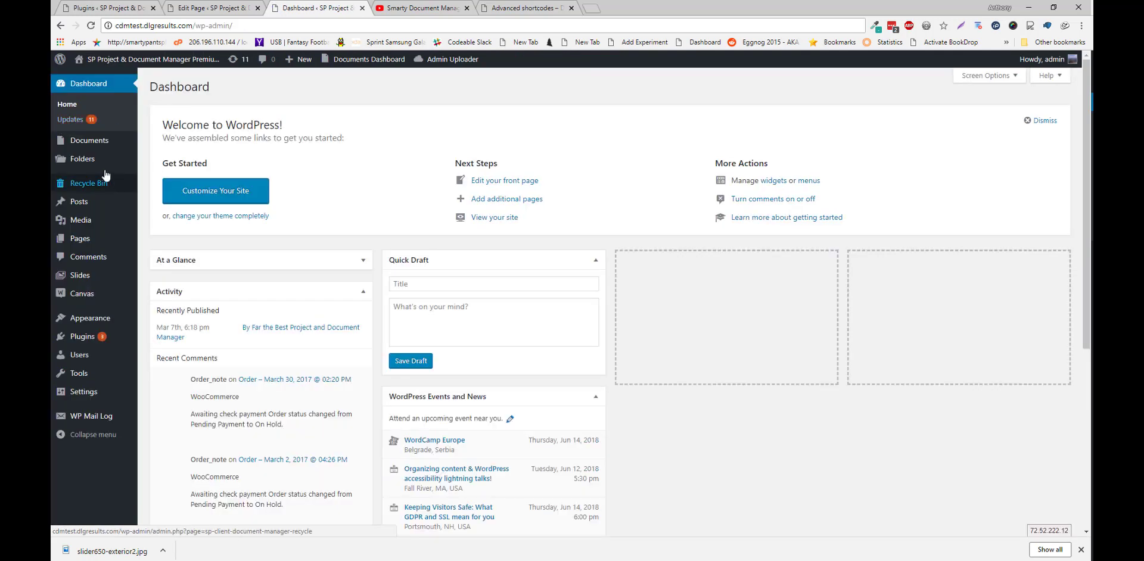
Open the plugin's Documents section in the dashboard, look over the latest uploads, and bring up the vendor list
{"action": "left_click", "coordinate": [95, 140]}
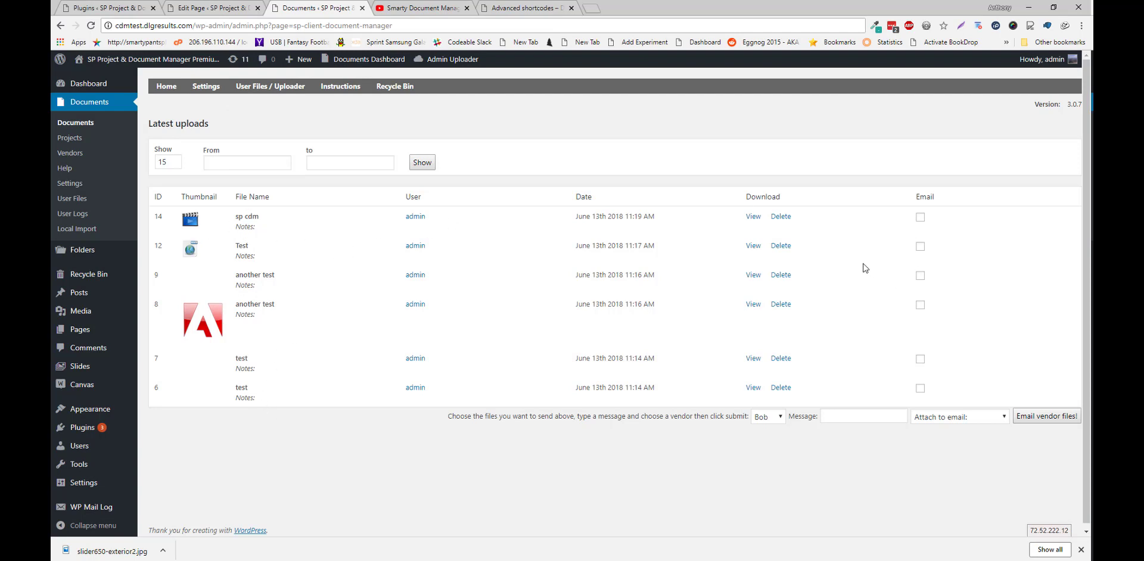
{"action": "left_click", "coordinate": [177, 164]}
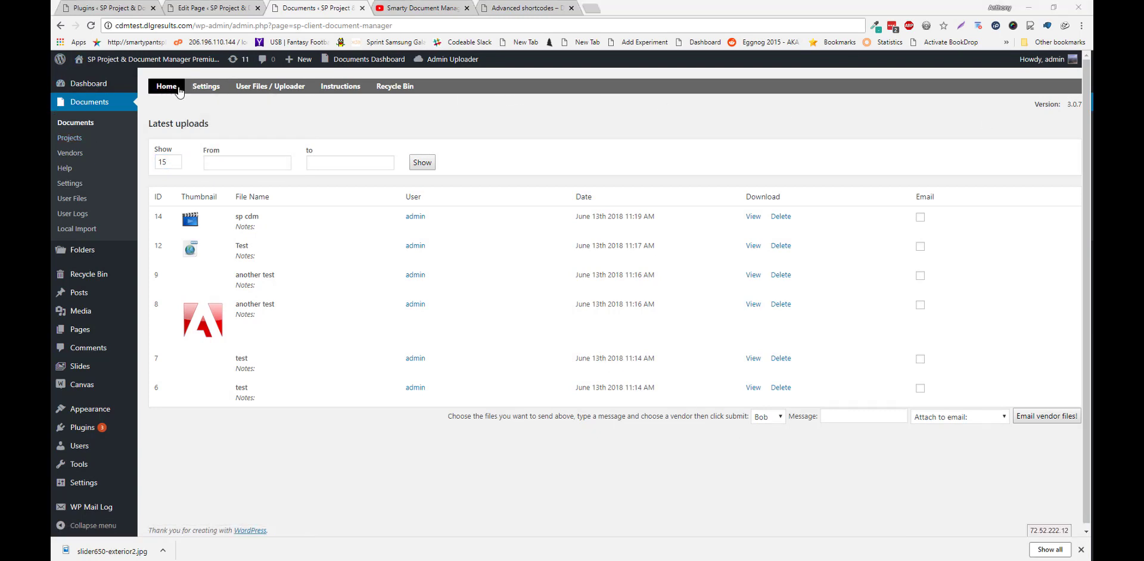
{"action": "mouse_move", "coordinate": [206, 89]}
{"action": "left_click", "coordinate": [207, 122]}
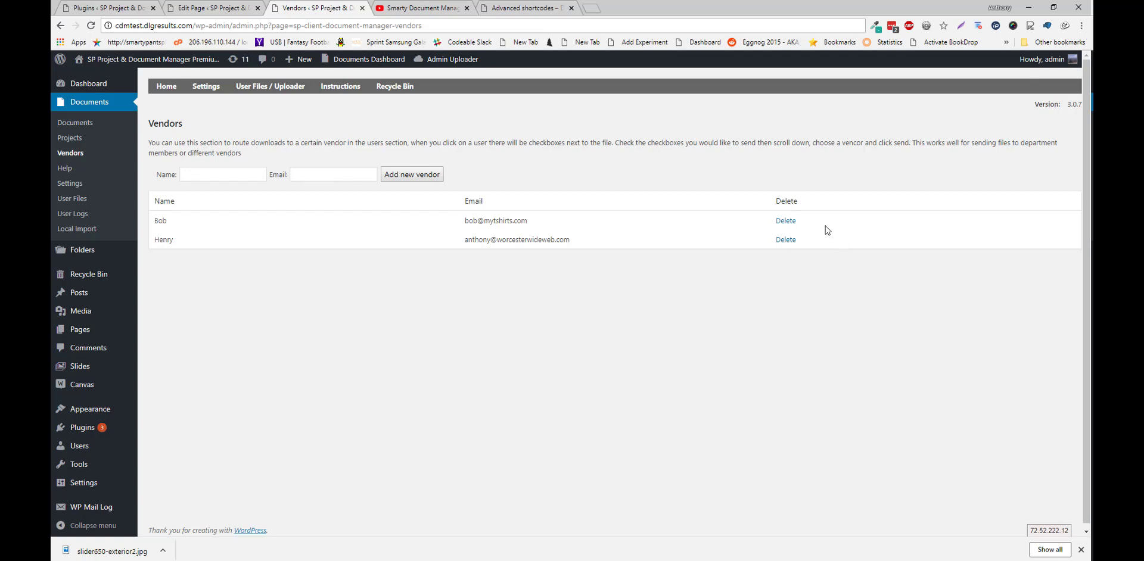
Return to the latest uploads, select the two files named "test" for emailing, and look at the vendor, message and attachment options
{"action": "left_click", "coordinate": [160, 87]}
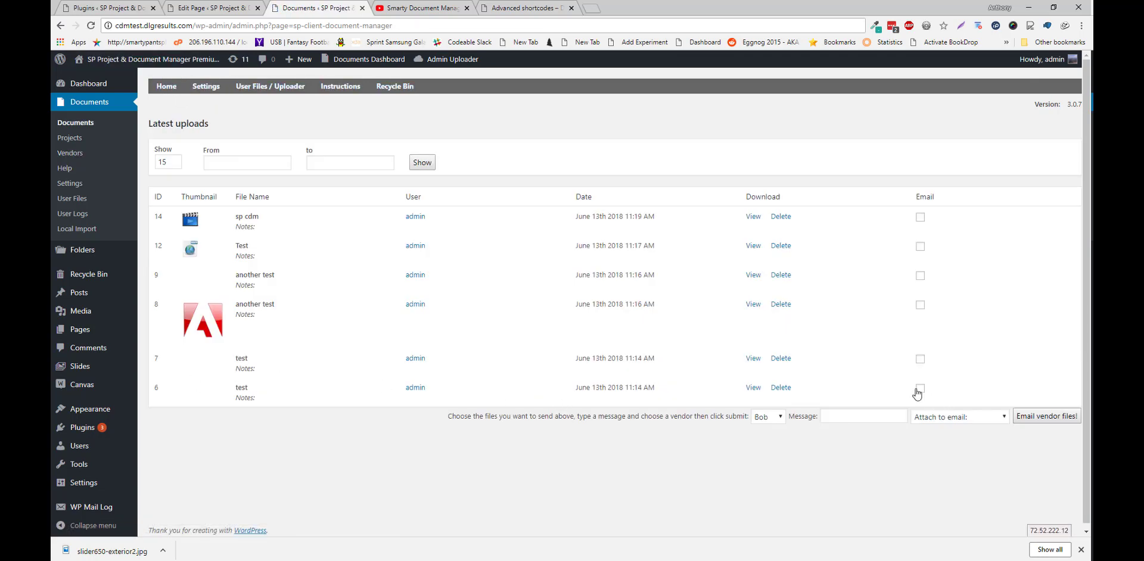
{"action": "left_click", "coordinate": [920, 389]}
{"action": "left_click", "coordinate": [921, 359]}
{"action": "left_click", "coordinate": [771, 417]}
{"action": "left_click", "coordinate": [855, 476]}
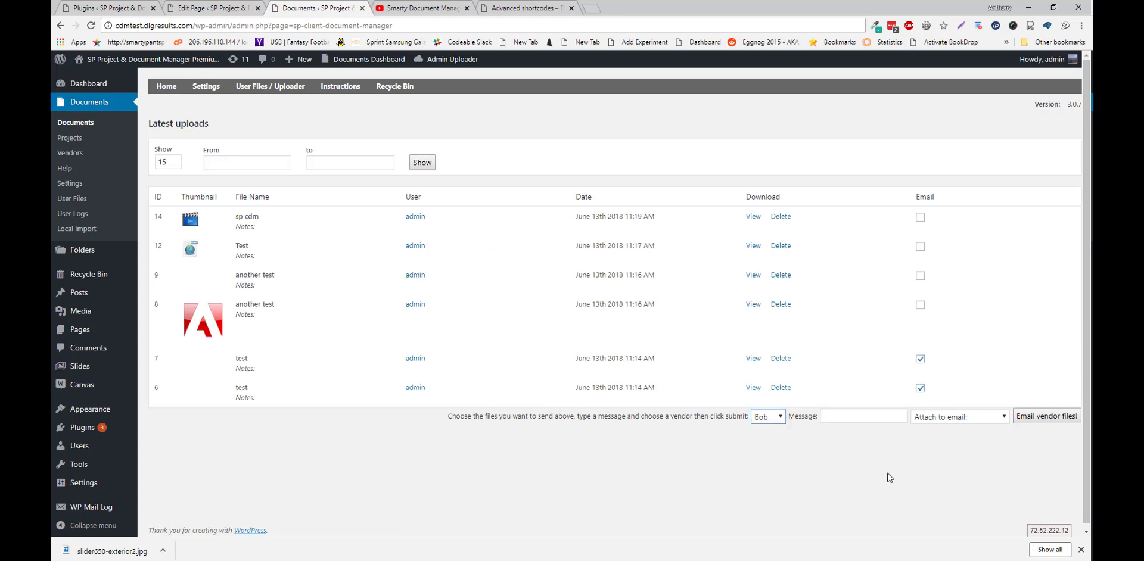
{"action": "left_click", "coordinate": [895, 417]}
{"action": "left_click", "coordinate": [940, 419]}
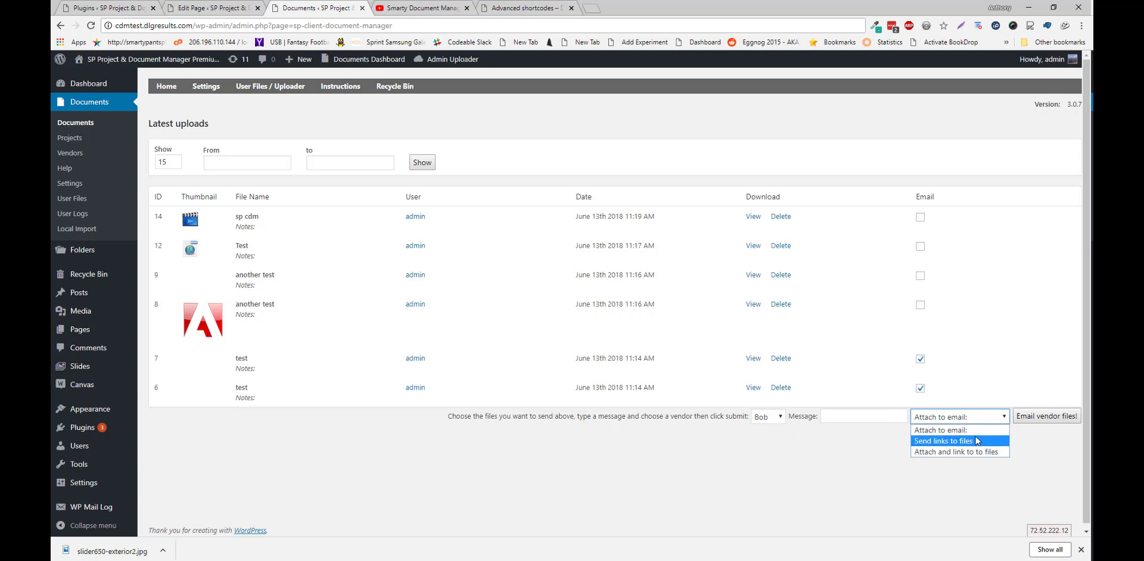
{"action": "left_click", "coordinate": [1038, 427]}
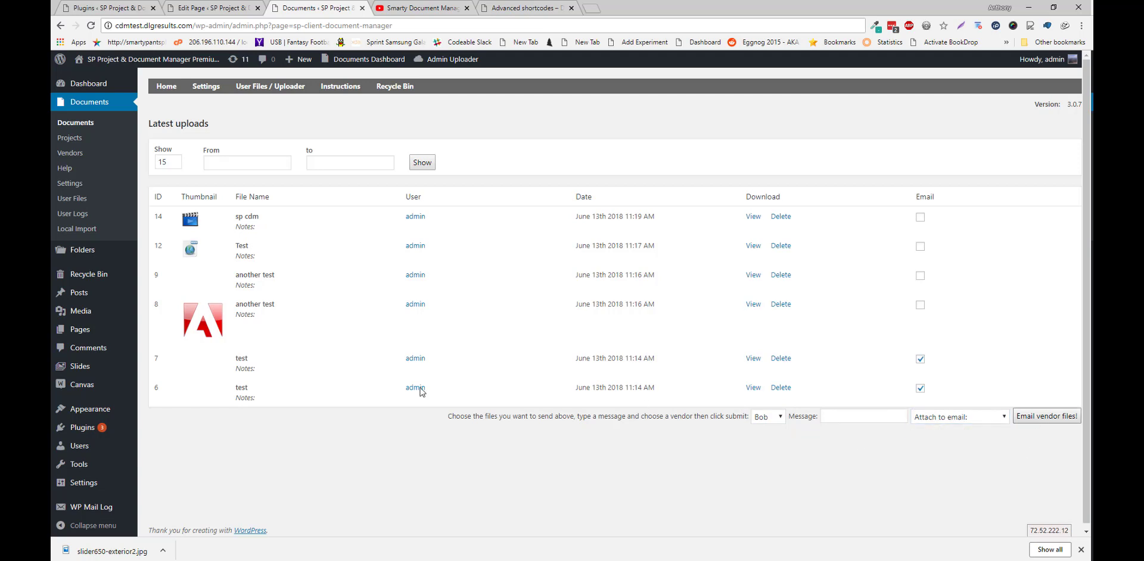
Go to the User Files area, show the files of the admin user, and check the user selector
{"action": "mouse_move", "coordinate": [218, 91]}
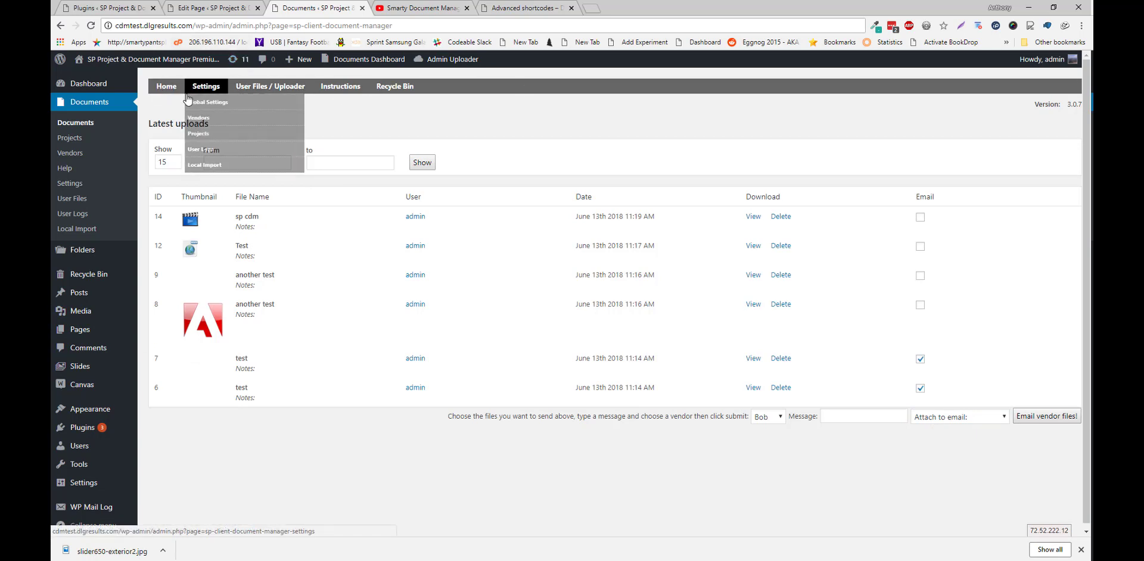
{"action": "left_click", "coordinate": [224, 88]}
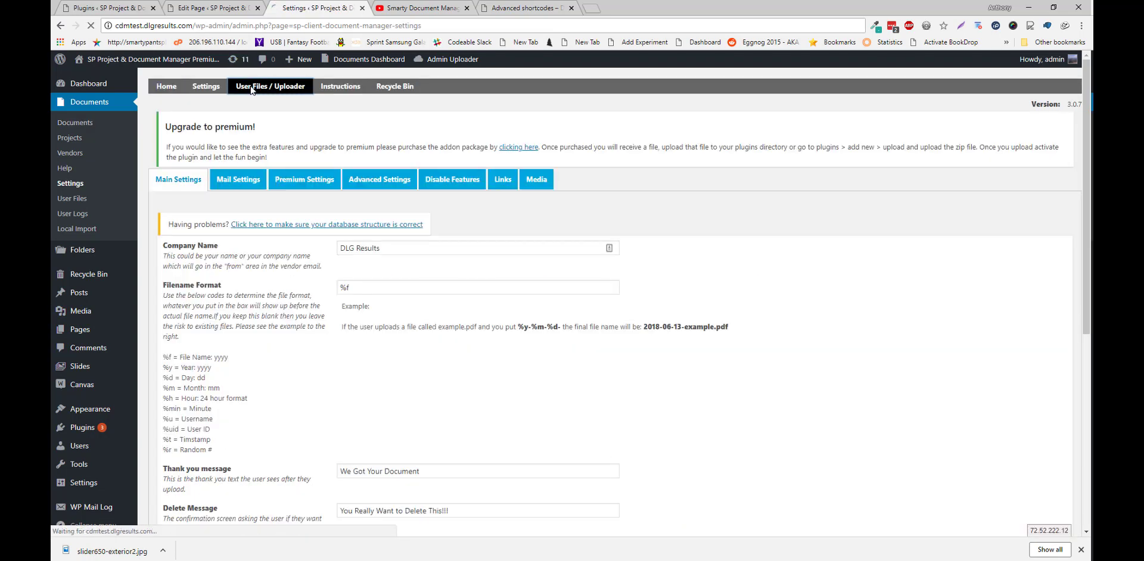
{"action": "left_click", "coordinate": [250, 90]}
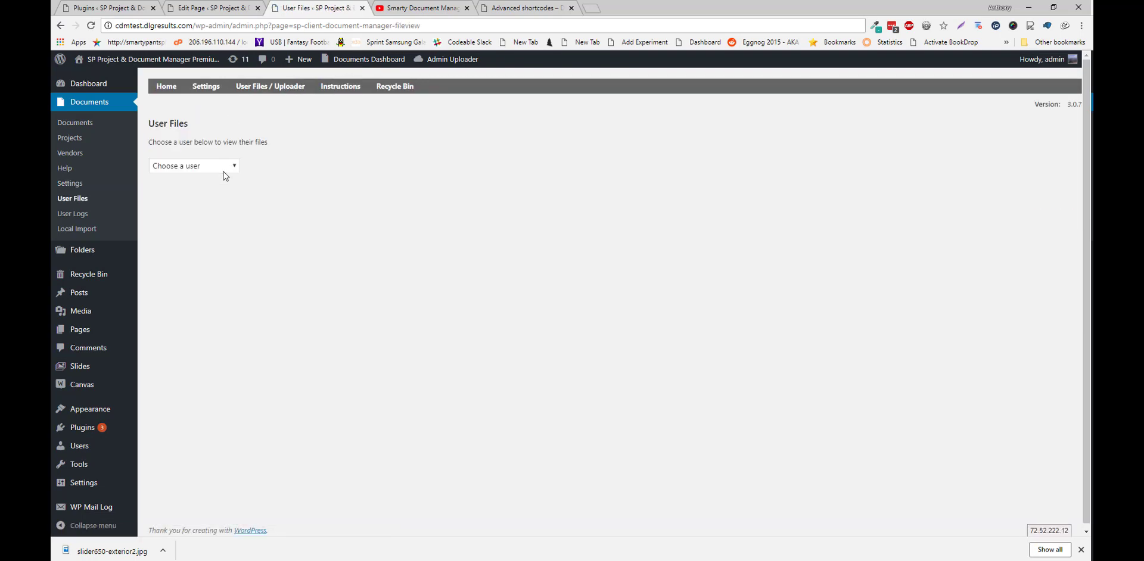
{"action": "left_click", "coordinate": [227, 167]}
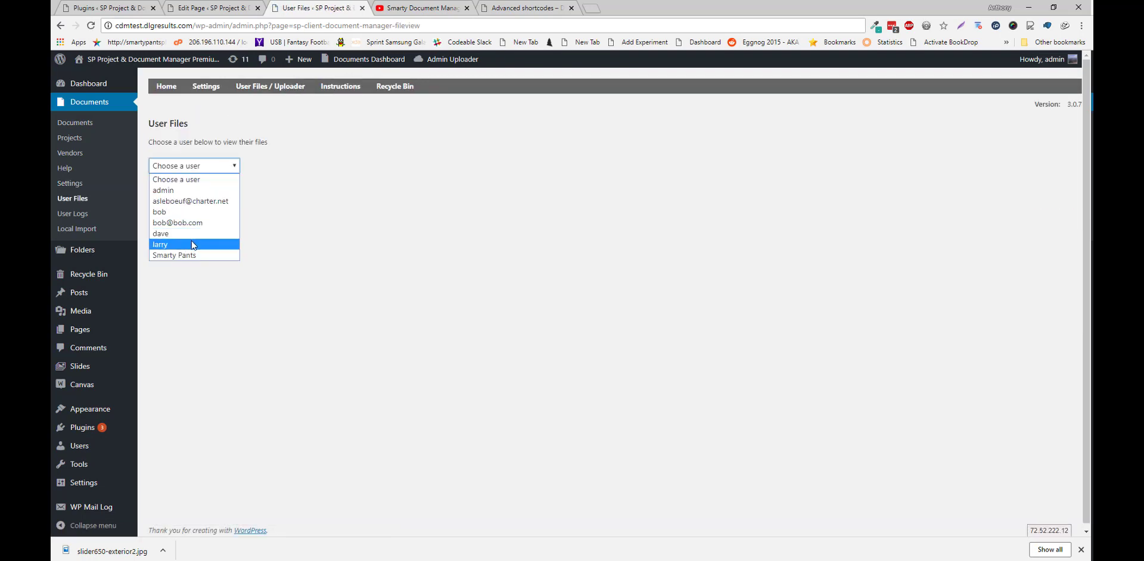
{"action": "left_click", "coordinate": [196, 191]}
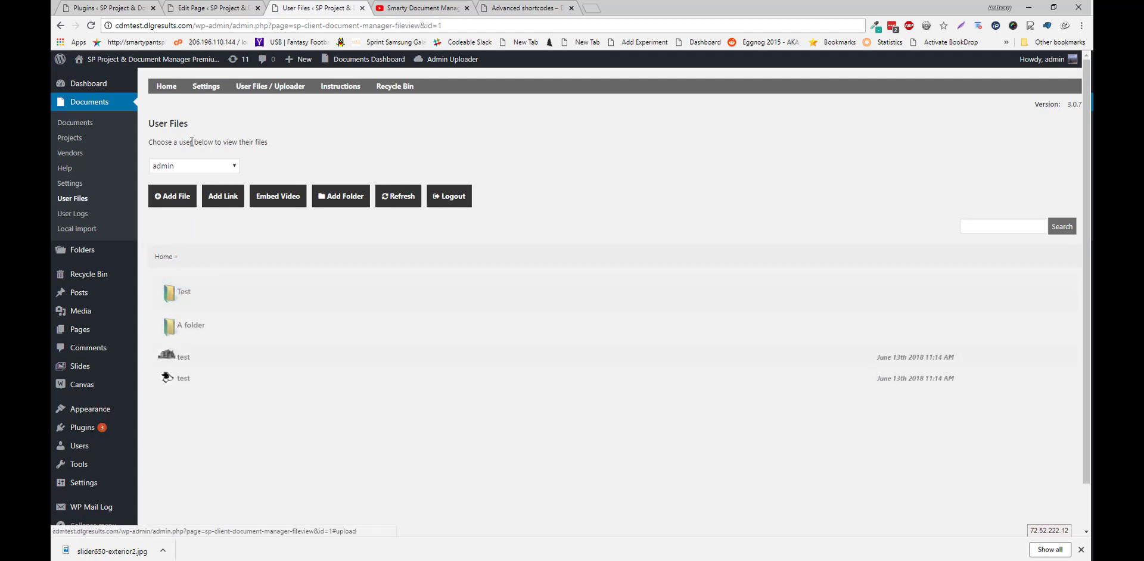
{"action": "left_click", "coordinate": [192, 167]}
{"action": "left_click", "coordinate": [216, 169]}
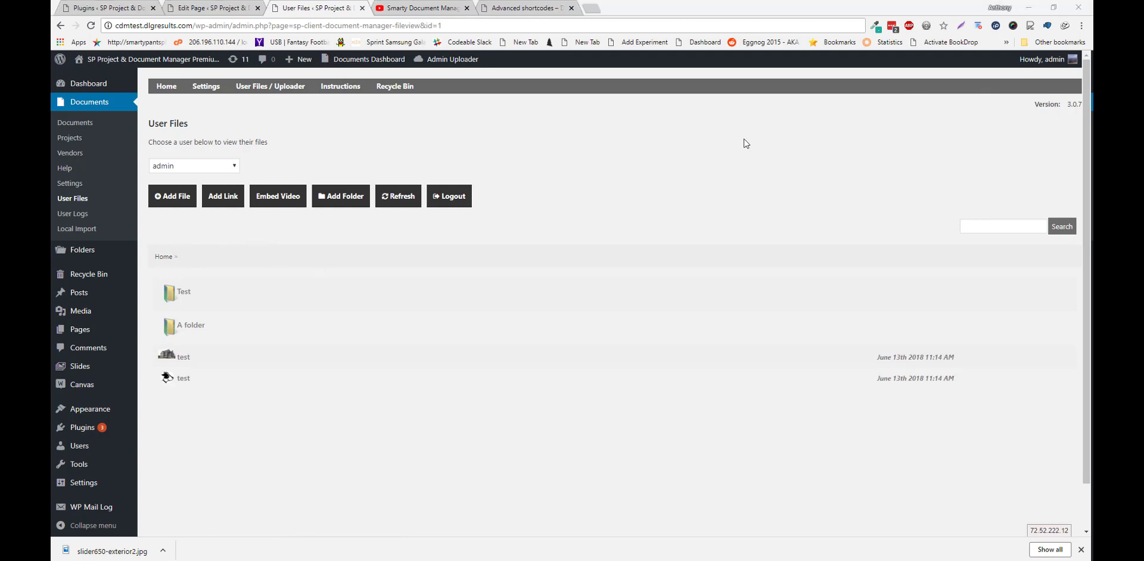
Open the plugin's main settings and examine the company name and the filename format codes with their example
{"action": "left_click", "coordinate": [206, 92]}
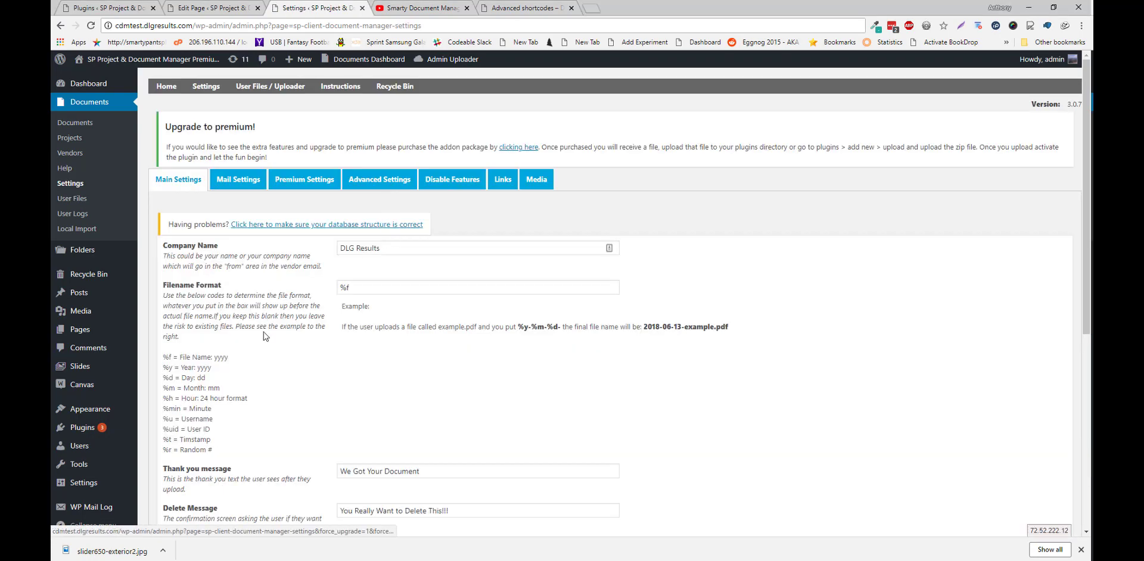
{"action": "scroll", "coordinate": [267, 335], "scroll_direction": "down", "scroll_amount": 5}
{"action": "scroll", "coordinate": [295, 328], "scroll_direction": "up", "scroll_amount": 5}
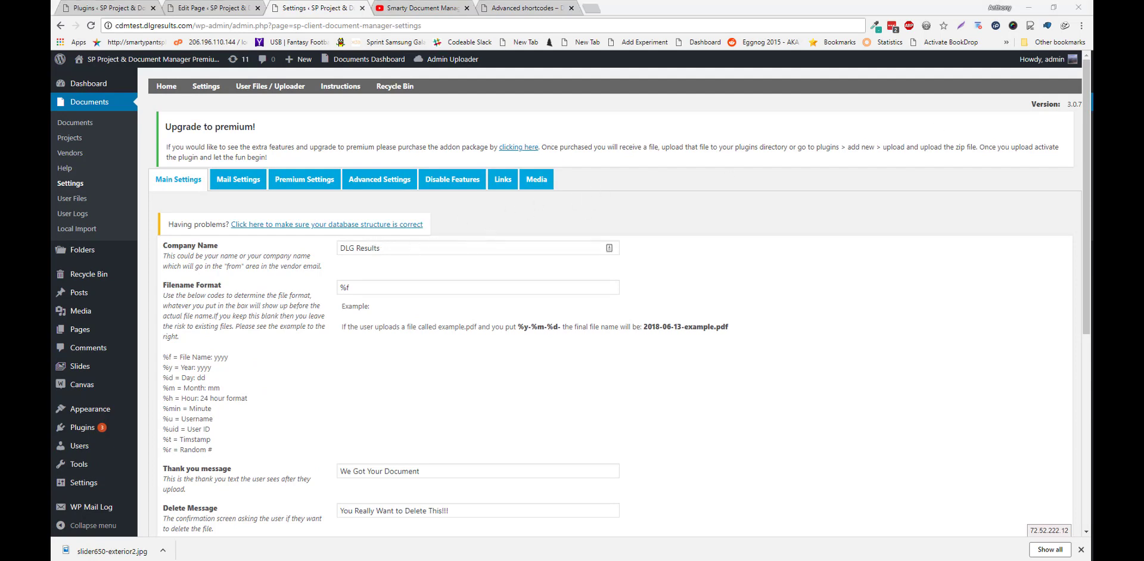
{"action": "scroll", "coordinate": [972, 255], "scroll_direction": "down", "scroll_amount": 1}
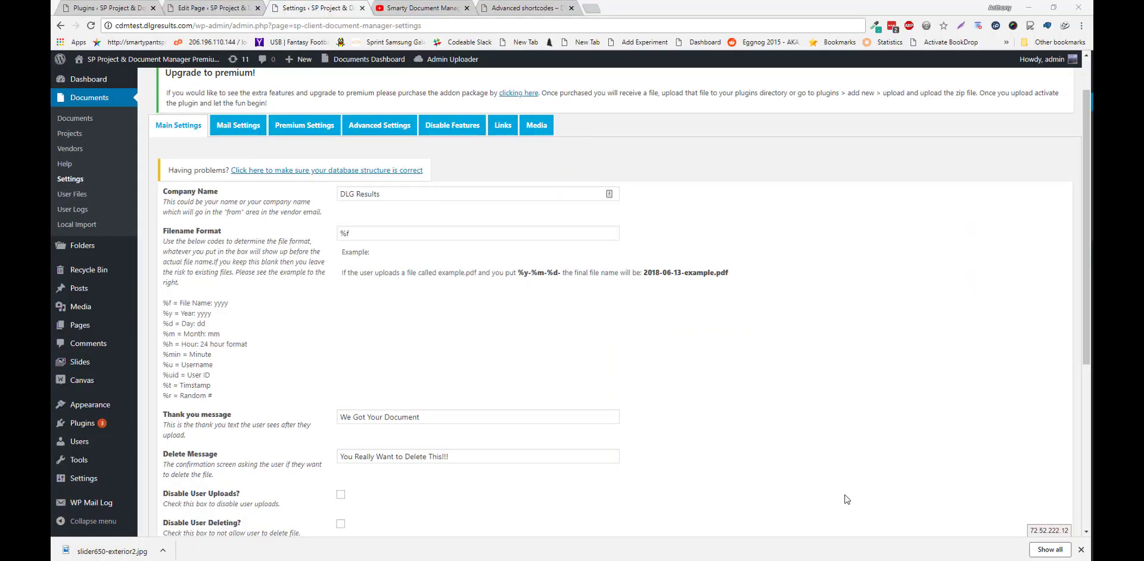
{"action": "scroll", "coordinate": [283, 338], "scroll_direction": "down", "scroll_amount": 1}
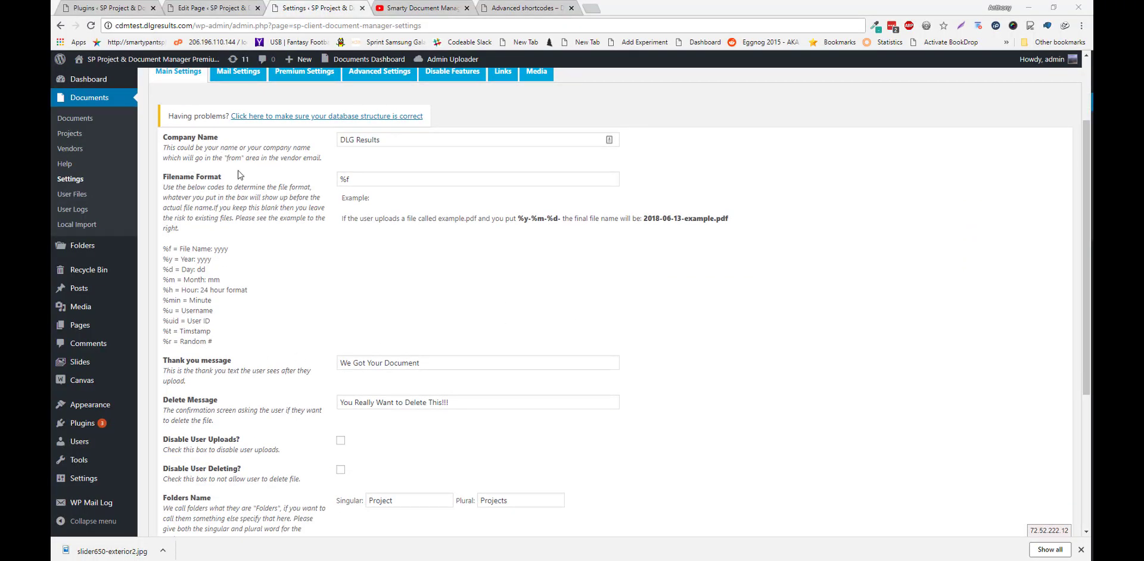
{"action": "scroll", "coordinate": [289, 195], "scroll_direction": "down", "scroll_amount": 1}
{"action": "scroll", "coordinate": [216, 244], "scroll_direction": "up", "scroll_amount": 1}
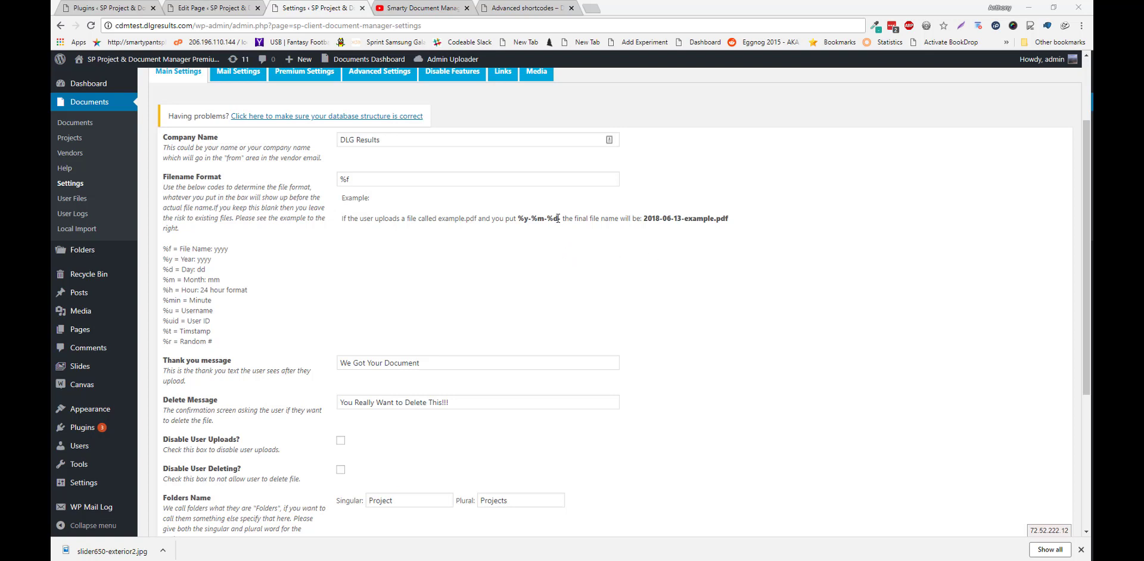
Review the main settings for thank-you and delete messages, upload and deletion restrictions, folder naming, and project permissions
{"action": "scroll", "coordinate": [271, 285], "scroll_direction": "down", "scroll_amount": 2}
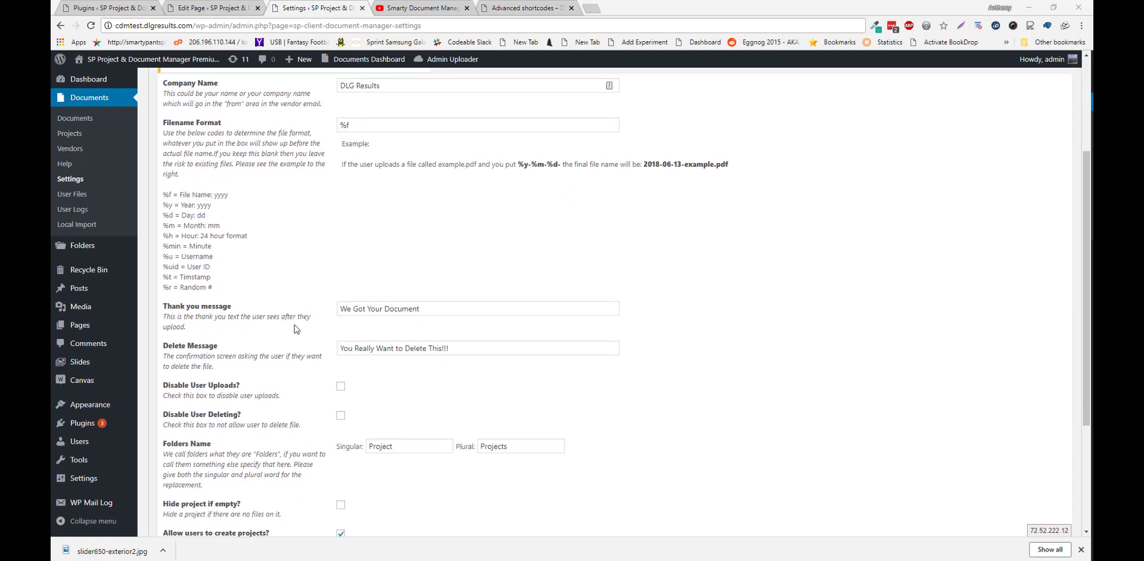
{"action": "scroll", "coordinate": [310, 249], "scroll_direction": "down", "scroll_amount": 1}
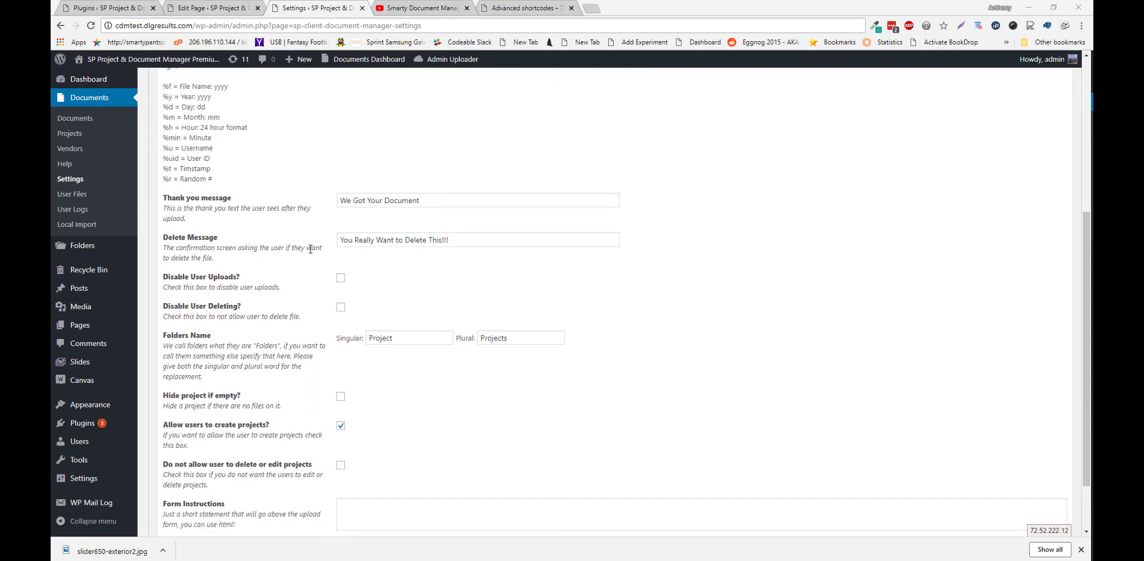
{"action": "left_click", "coordinate": [460, 239]}
{"action": "left_click", "coordinate": [433, 157]}
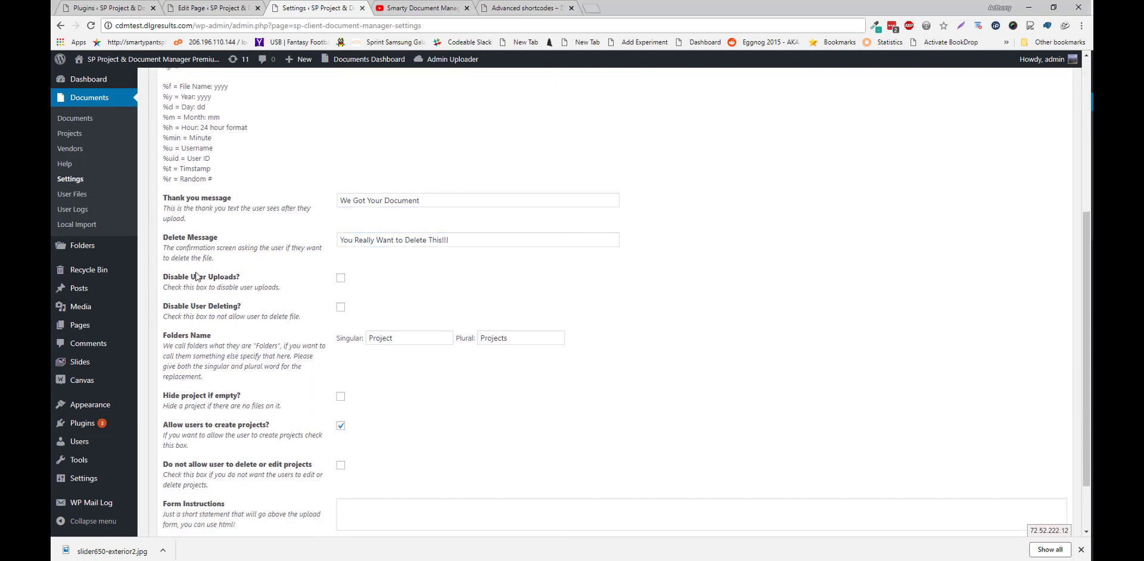
{"action": "scroll", "coordinate": [196, 272], "scroll_direction": "down", "scroll_amount": 2}
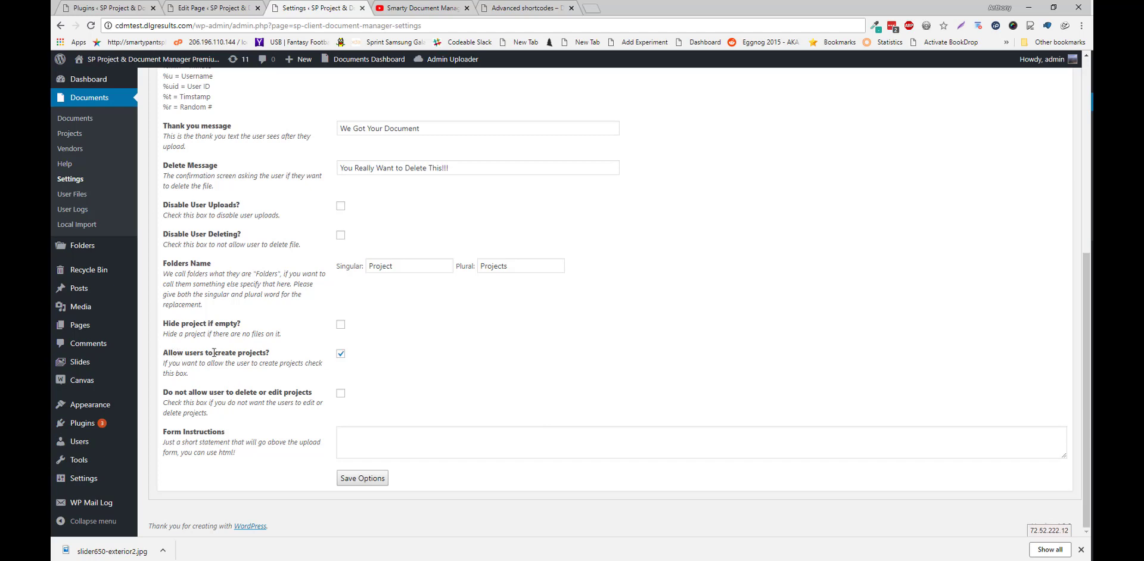
{"action": "left_click_drag", "start_coordinate": [206, 360], "coordinate": [208, 376]}
{"action": "left_click", "coordinate": [207, 376]}
{"action": "scroll", "coordinate": [192, 434], "scroll_direction": "up", "scroll_amount": 5}
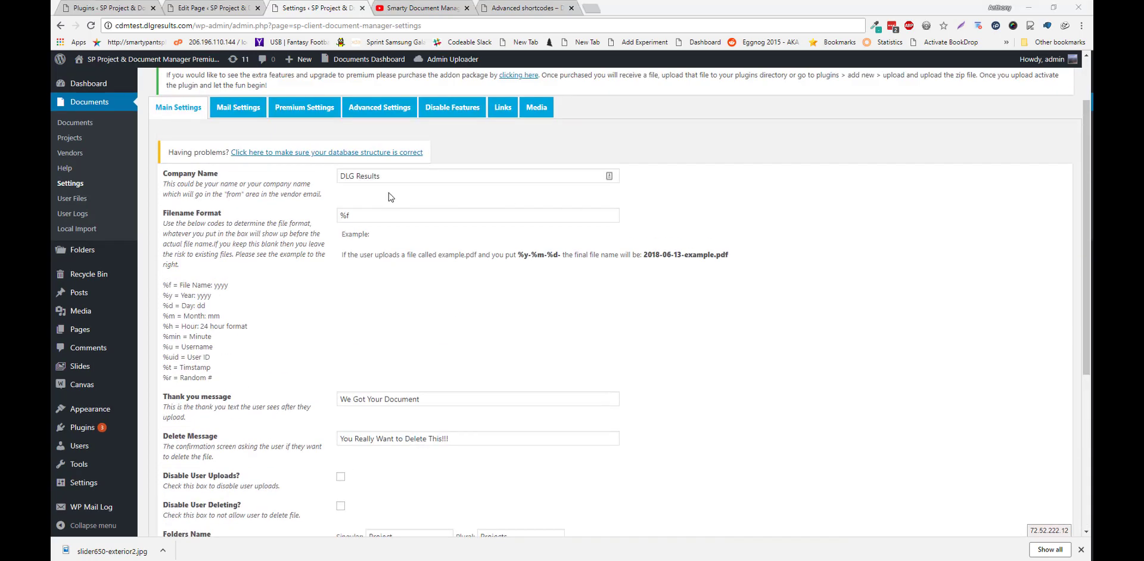
Open the mail settings and examine the Admin Email recipients, subject, body and template tags
{"action": "left_click", "coordinate": [233, 111]}
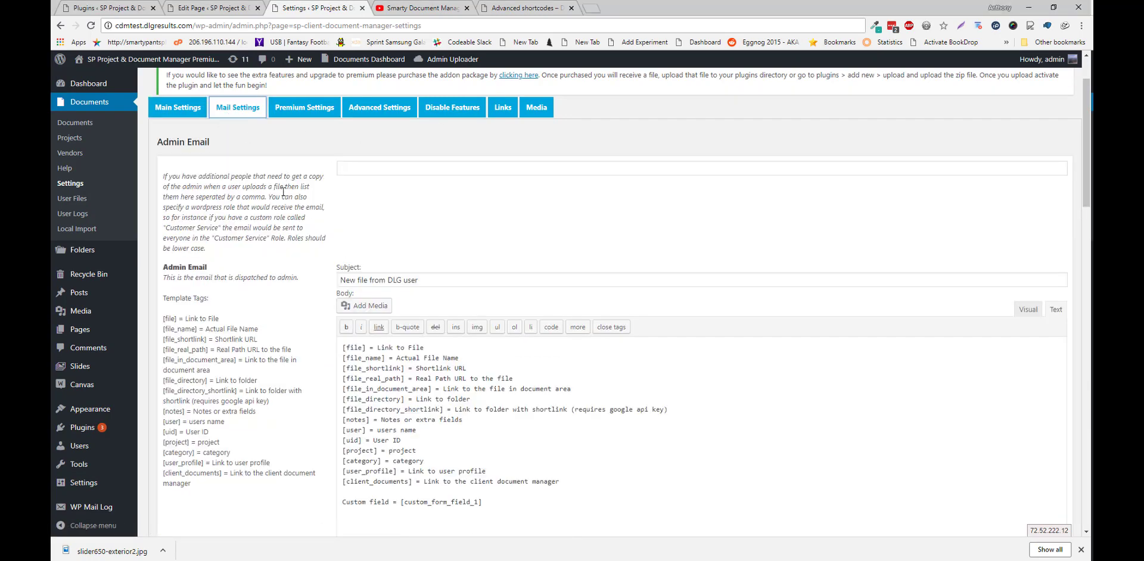
{"action": "scroll", "coordinate": [316, 291], "scroll_direction": "down", "scroll_amount": 1}
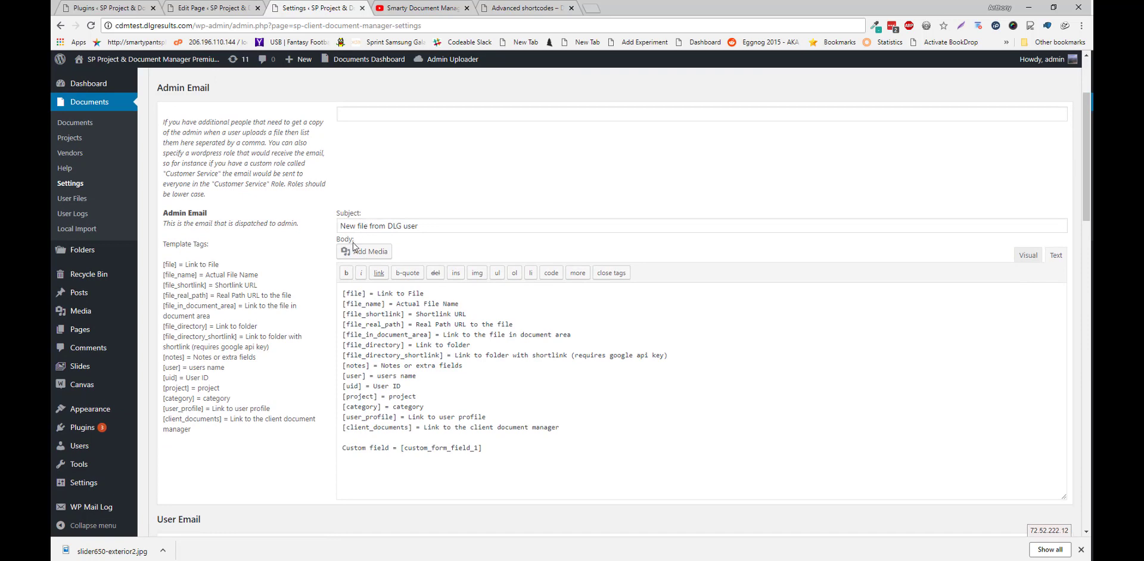
{"action": "scroll", "coordinate": [349, 253], "scroll_direction": "down", "scroll_amount": 1}
{"action": "scroll", "coordinate": [353, 185], "scroll_direction": "down", "scroll_amount": 3}
{"action": "scroll", "coordinate": [413, 227], "scroll_direction": "up", "scroll_amount": 4}
{"action": "left_click", "coordinate": [503, 449]}
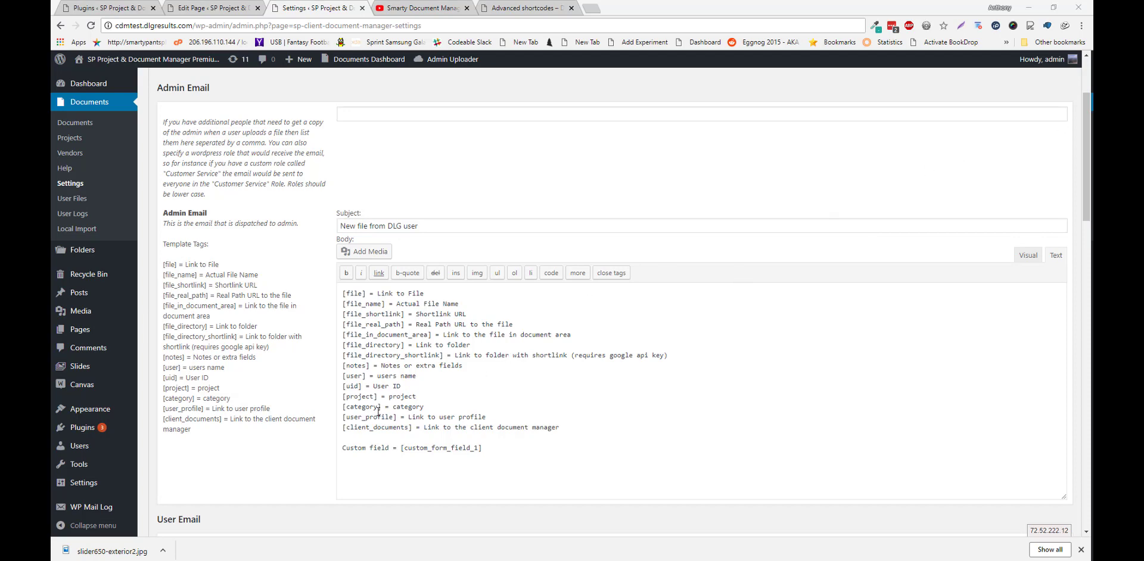
{"action": "scroll", "coordinate": [344, 394], "scroll_direction": "down", "scroll_amount": 1}
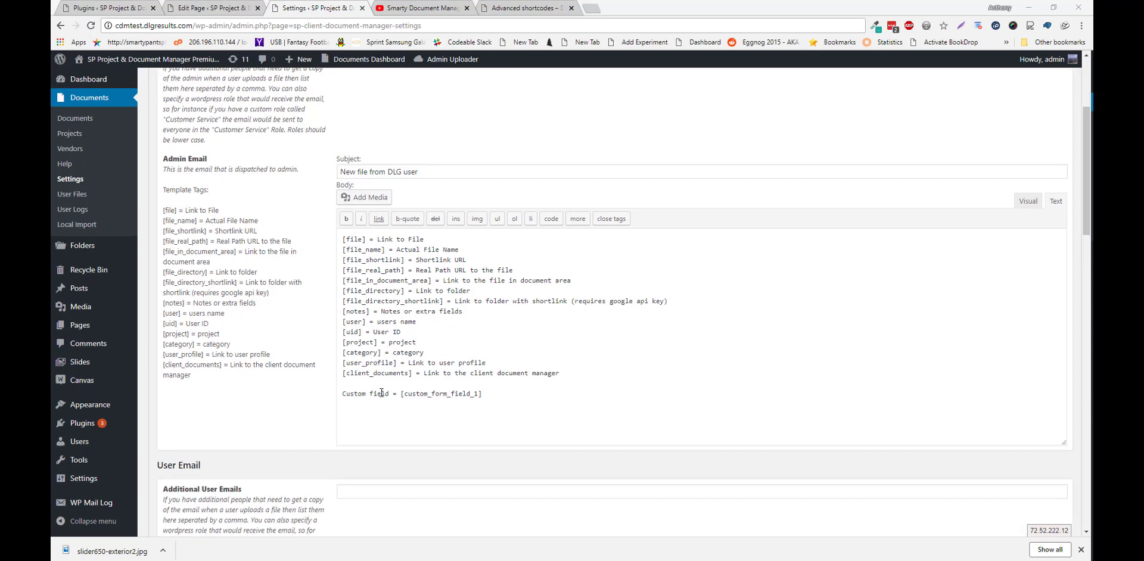
Examine the User Email, Admin Upload to User Email and Vendor Email templates in the mail settings
{"action": "scroll", "coordinate": [382, 392], "scroll_direction": "down", "scroll_amount": 5}
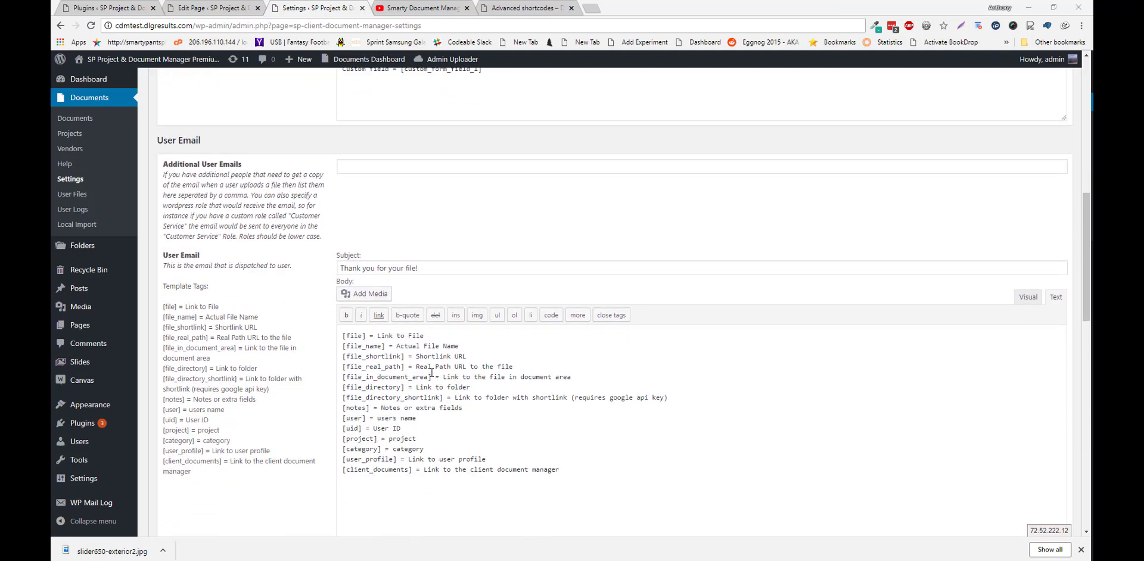
{"action": "scroll", "coordinate": [243, 286], "scroll_direction": "up", "scroll_amount": 8}
{"action": "scroll", "coordinate": [242, 358], "scroll_direction": "down", "scroll_amount": 4}
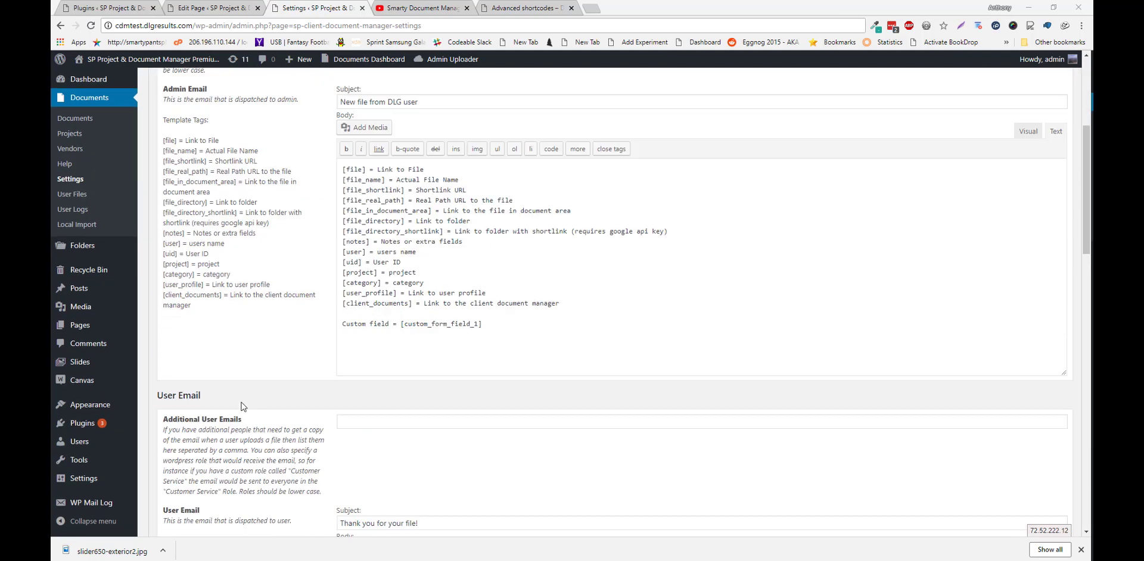
{"action": "scroll", "coordinate": [242, 407], "scroll_direction": "down", "scroll_amount": 11}
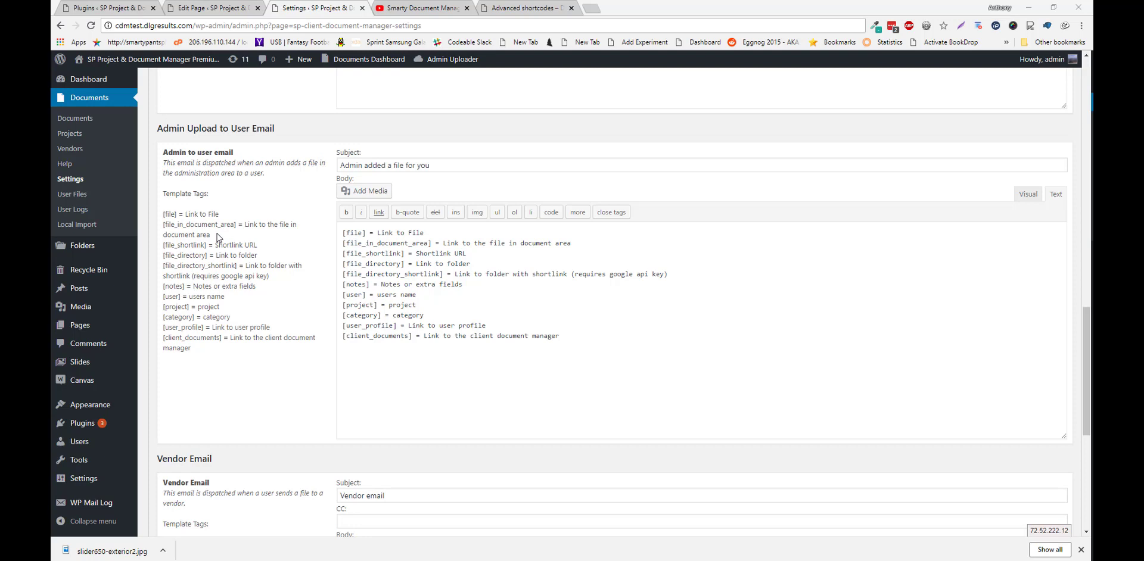
{"action": "scroll", "coordinate": [218, 237], "scroll_direction": "down", "scroll_amount": 6}
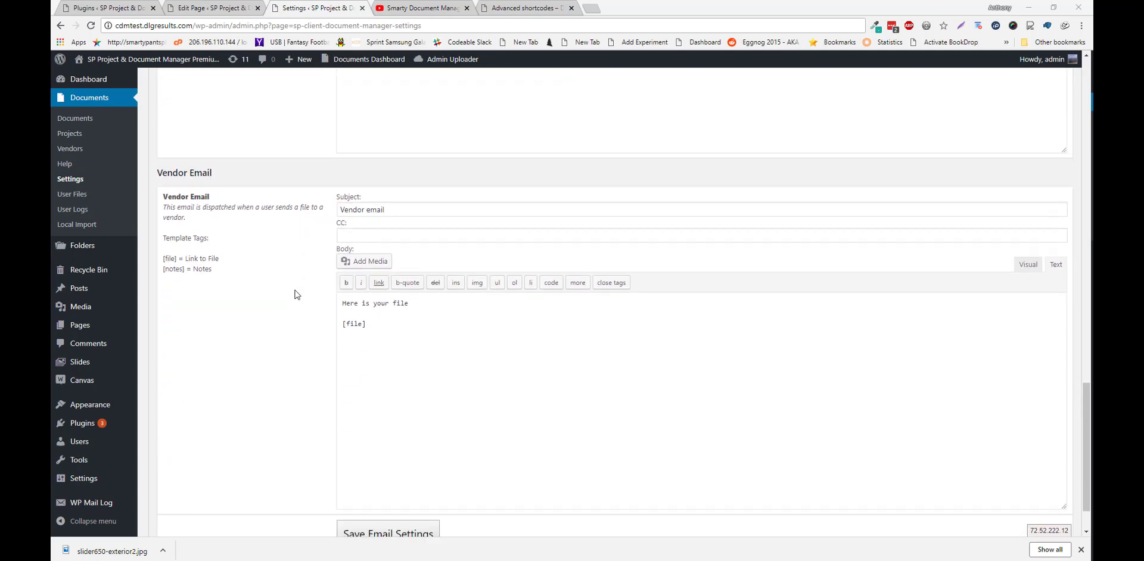
{"action": "scroll", "coordinate": [249, 311], "scroll_direction": "up", "scroll_amount": 3}
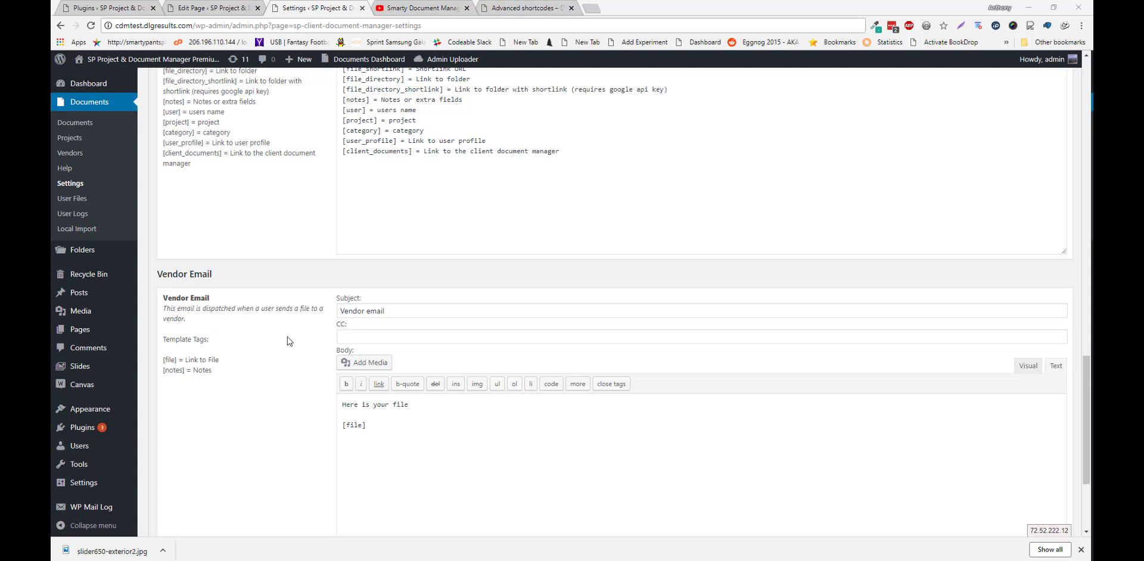
{"action": "scroll", "coordinate": [288, 340], "scroll_direction": "up", "scroll_amount": 5}
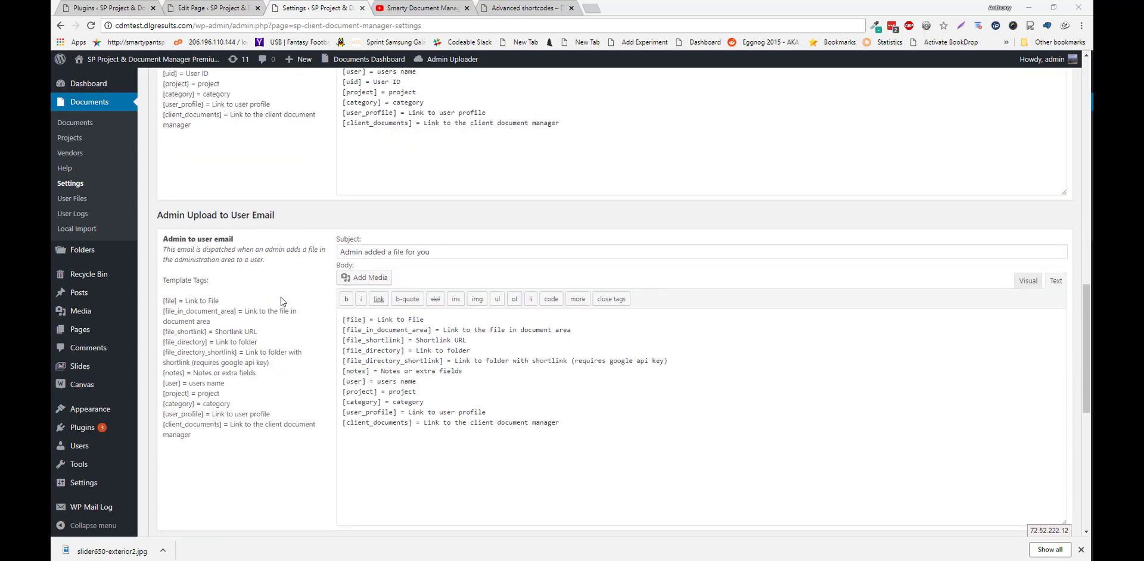
Check the premium settings, and examine the Alternate Uploads Folder paths and examples in the advanced settings
{"action": "scroll", "coordinate": [284, 301], "scroll_direction": "up", "scroll_amount": 15}
{"action": "left_click", "coordinate": [307, 181]}
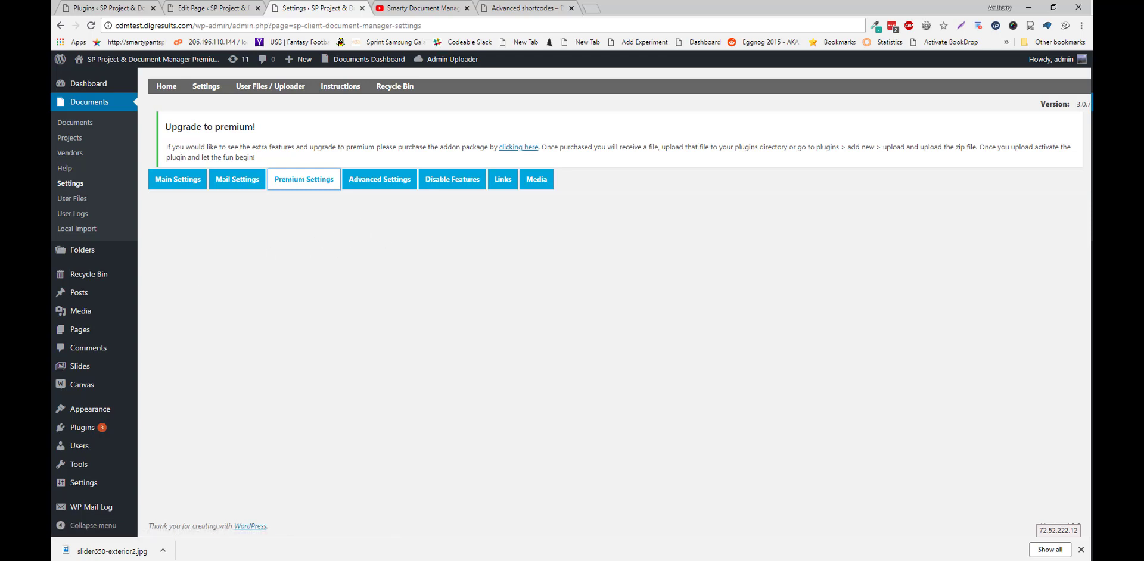
{"action": "left_click", "coordinate": [379, 179]}
{"action": "scroll", "coordinate": [409, 175], "scroll_direction": "down", "scroll_amount": 2}
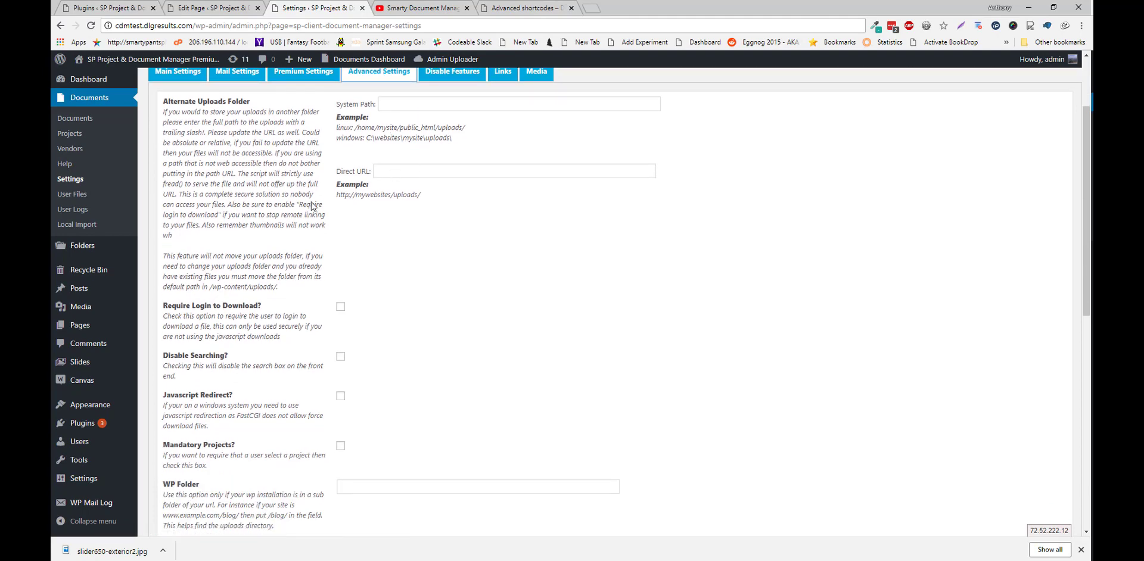
{"action": "scroll", "coordinate": [195, 251], "scroll_direction": "up", "scroll_amount": 2}
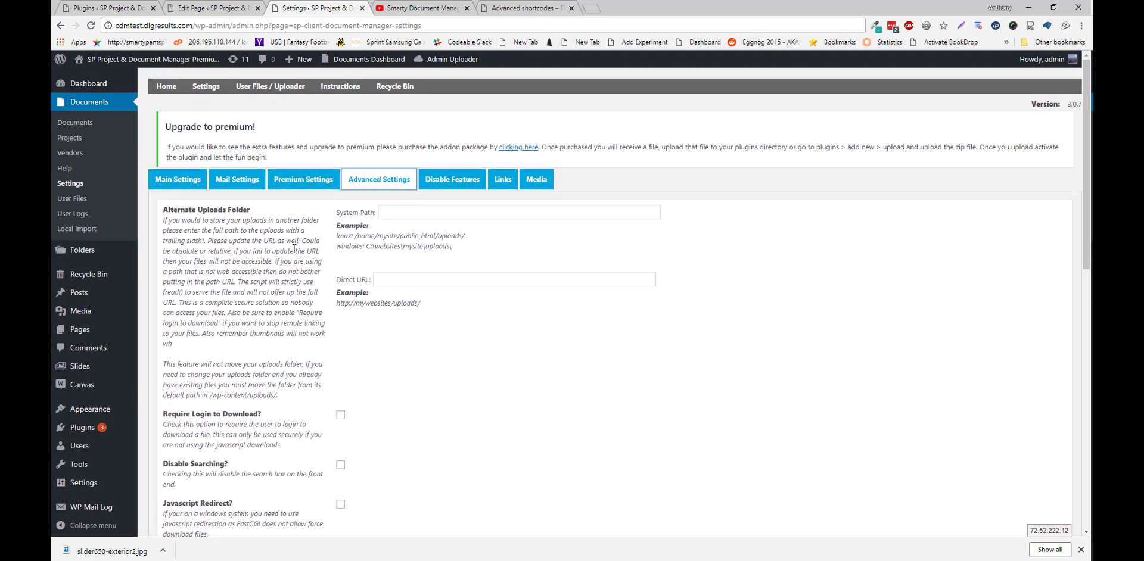
{"action": "left_click_drag", "start_coordinate": [356, 236], "coordinate": [474, 240]}
{"action": "left_click", "coordinate": [469, 248]}
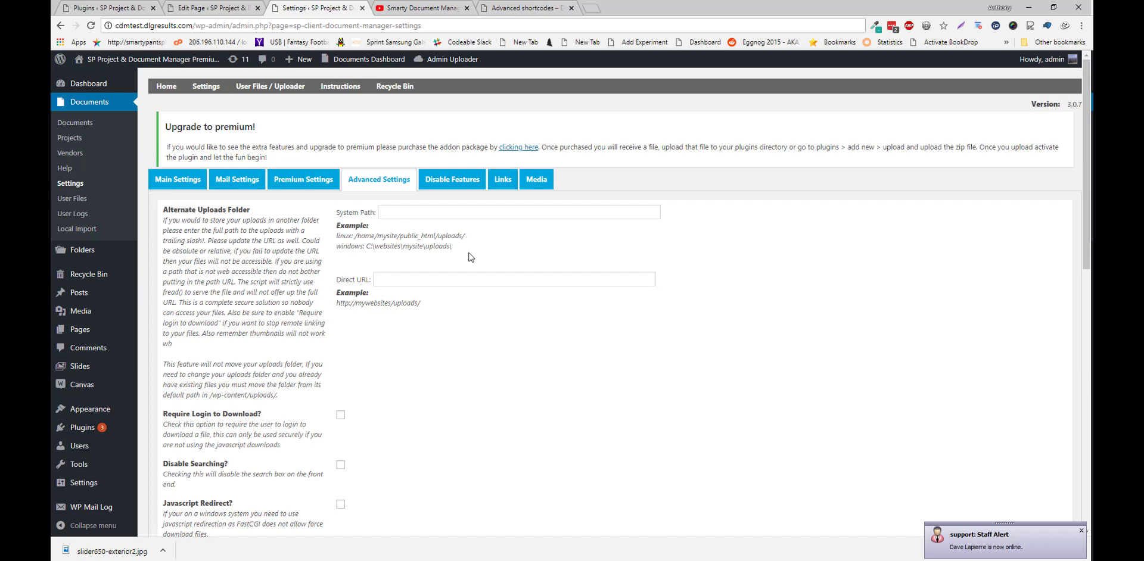
{"action": "scroll", "coordinate": [227, 285], "scroll_direction": "down", "scroll_amount": 1}
{"action": "scroll", "coordinate": [226, 285], "scroll_direction": "down", "scroll_amount": 1}
{"action": "scroll", "coordinate": [402, 285], "scroll_direction": "down", "scroll_amount": 1}
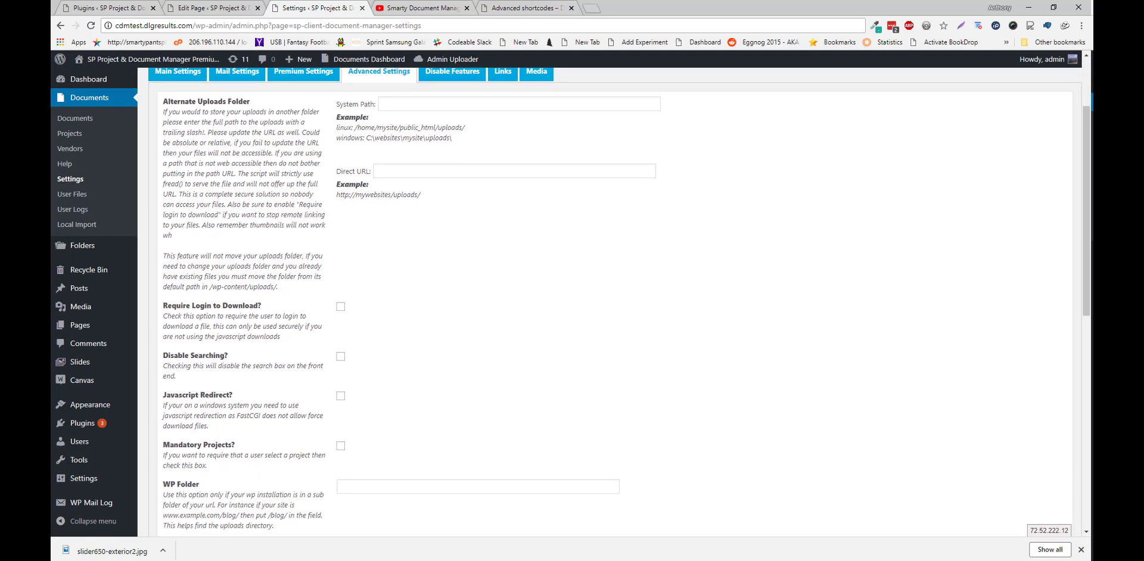
{"action": "scroll", "coordinate": [182, 285], "scroll_direction": "down", "scroll_amount": 1}
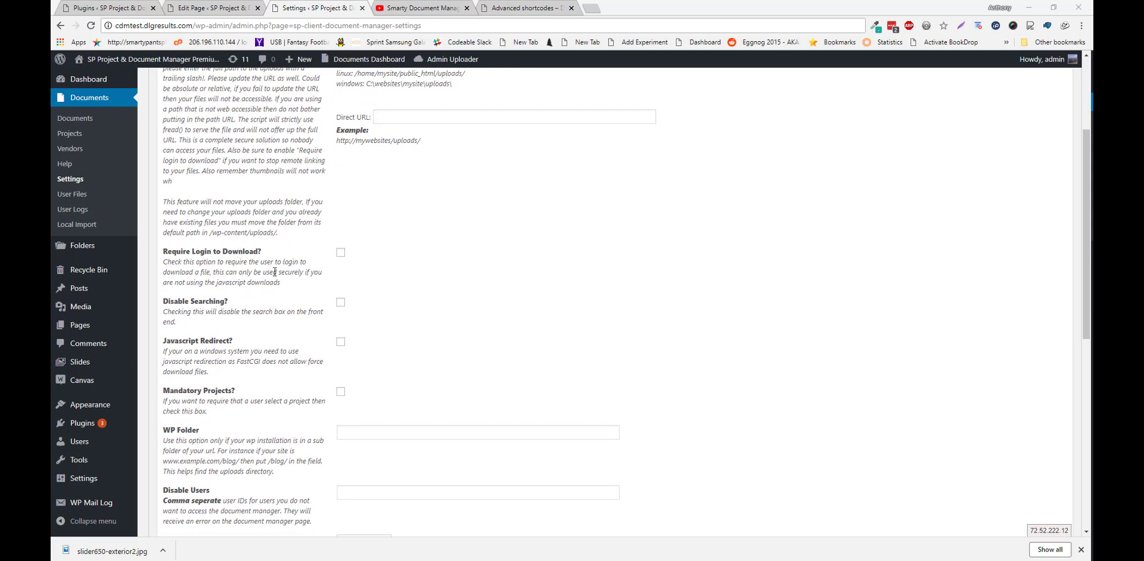
Examine the Require Login to Download, Disable Searching and Javascript Redirect options in the advanced settings
{"action": "scroll", "coordinate": [291, 275], "scroll_direction": "up", "scroll_amount": 1}
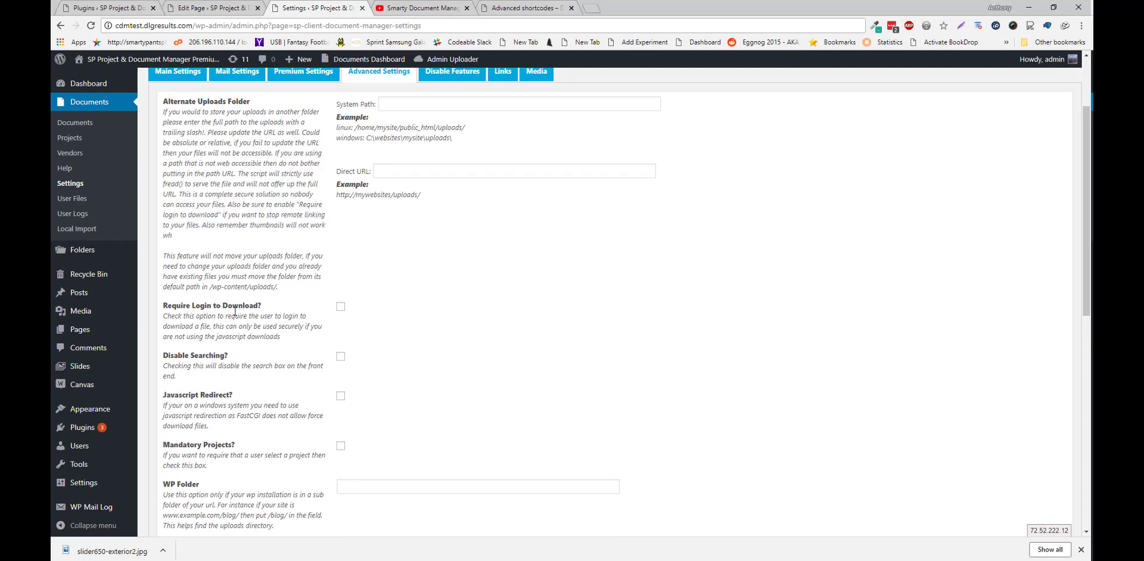
{"action": "scroll", "coordinate": [234, 311], "scroll_direction": "down", "scroll_amount": 3}
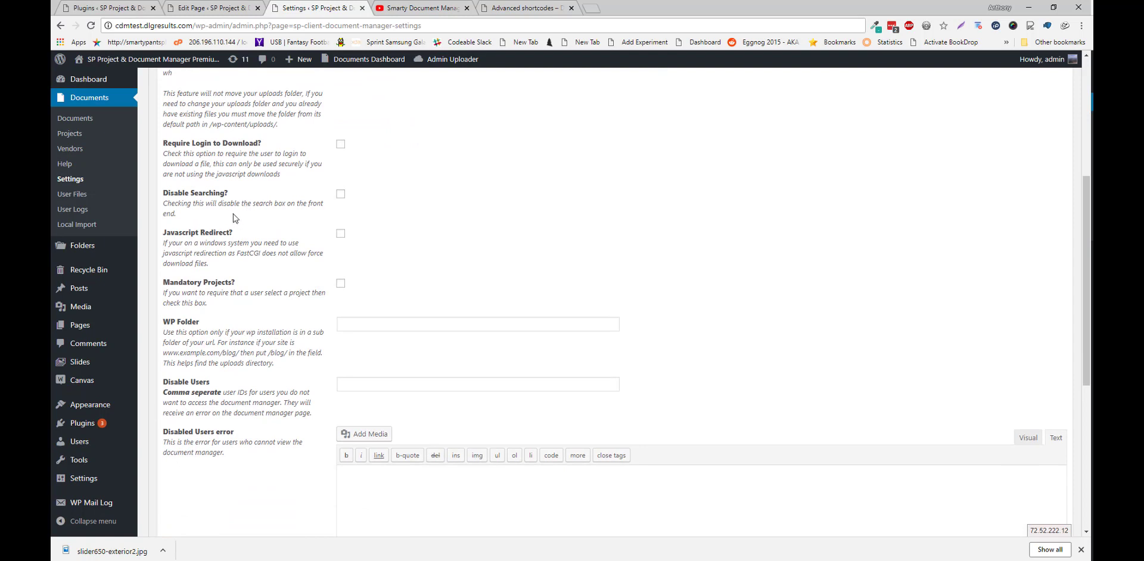
{"action": "triple_click", "coordinate": [231, 214]}
{"action": "left_click", "coordinate": [218, 225]}
{"action": "scroll", "coordinate": [218, 222], "scroll_direction": "down", "scroll_amount": 1}
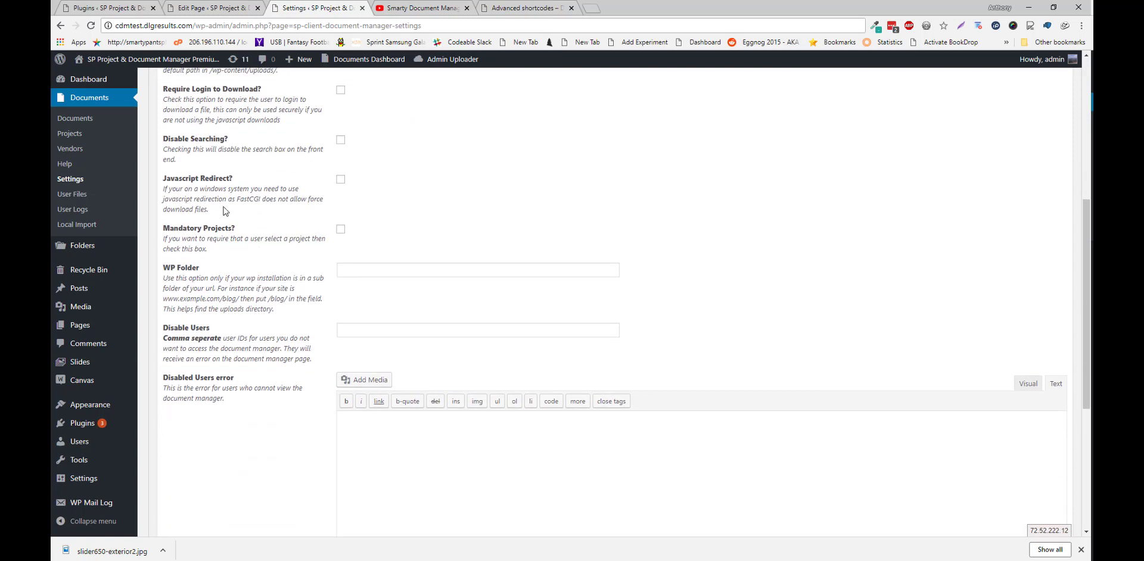
{"action": "left_click_drag", "start_coordinate": [221, 210], "coordinate": [183, 198]}
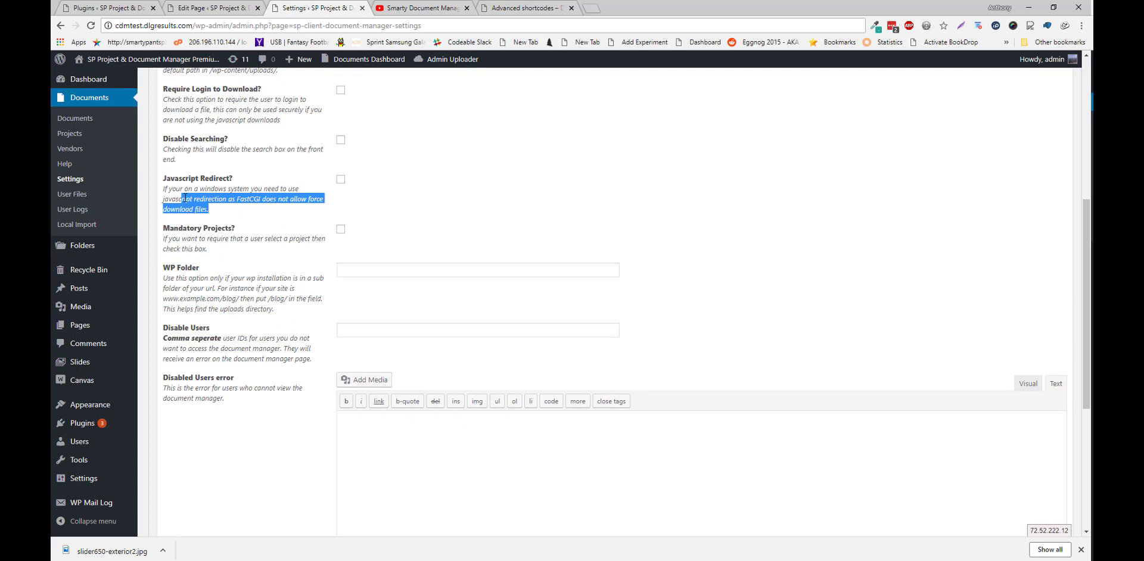
{"action": "double_click", "coordinate": [212, 182]}
{"action": "left_click", "coordinate": [230, 179]}
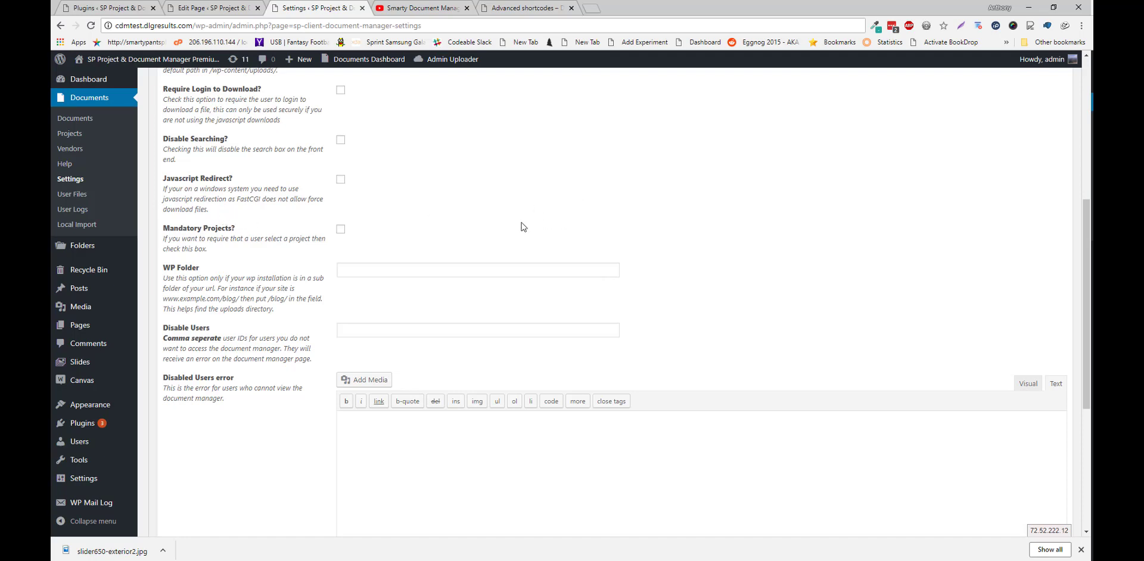
Review the advanced settings for mandatory projects, WP folder, disabled users and their error message, and recycle bin retention
{"action": "scroll", "coordinate": [501, 228], "scroll_direction": "down", "scroll_amount": 2}
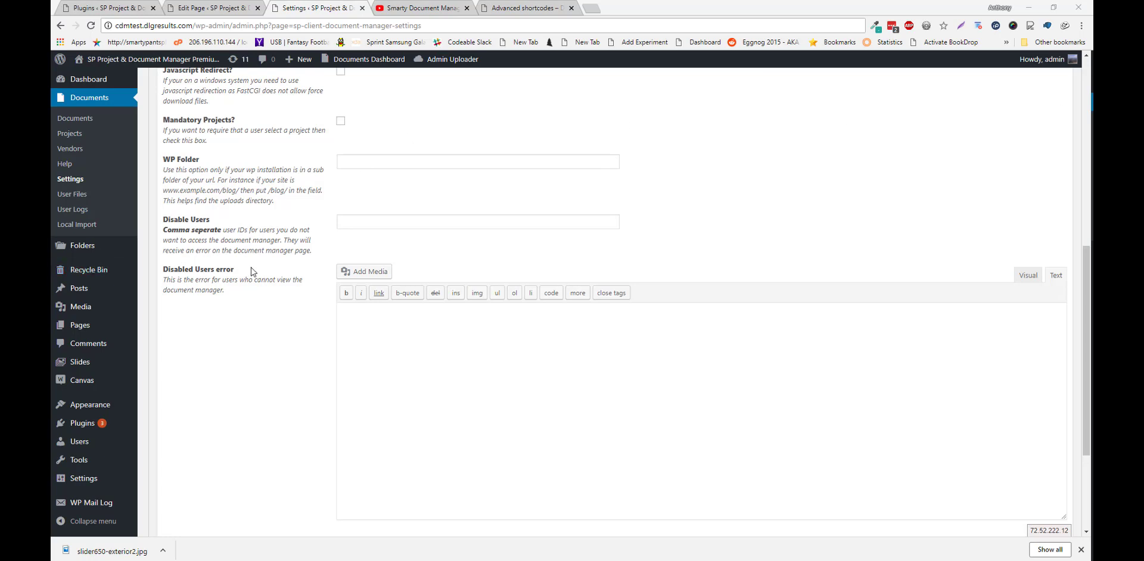
{"action": "scroll", "coordinate": [255, 269], "scroll_direction": "up", "scroll_amount": 1}
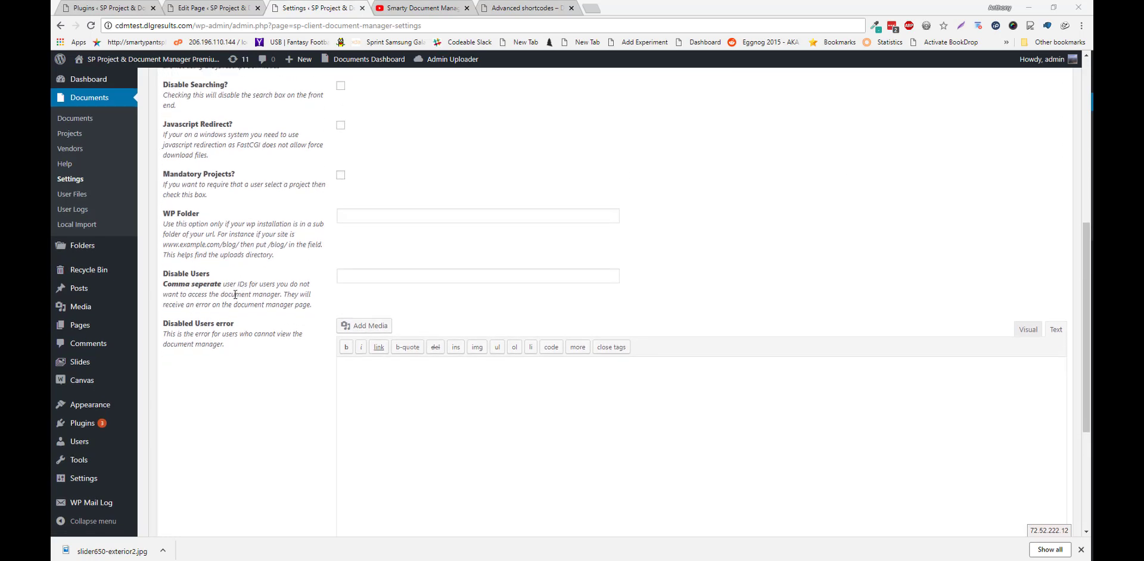
{"action": "scroll", "coordinate": [172, 298], "scroll_direction": "down", "scroll_amount": 4}
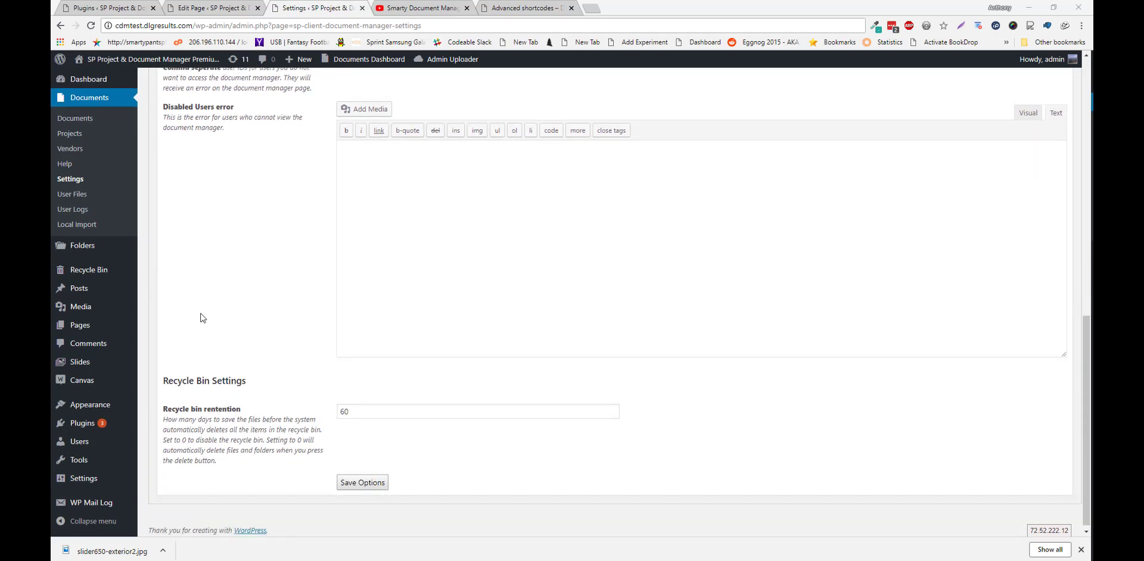
{"action": "left_click", "coordinate": [432, 248]}
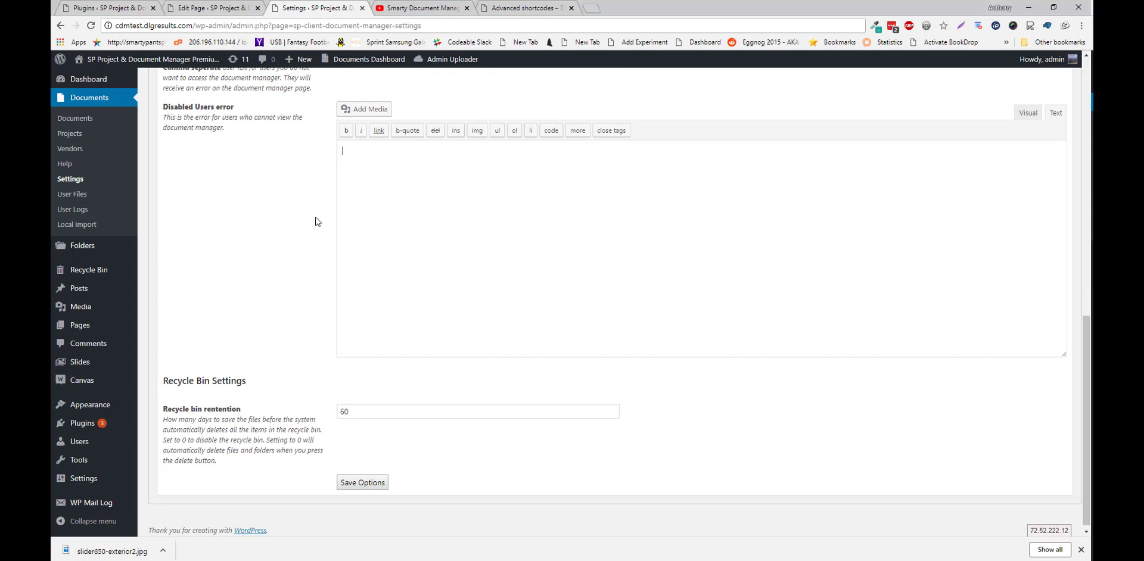
{"action": "scroll", "coordinate": [401, 398], "scroll_direction": "down", "scroll_amount": 1}
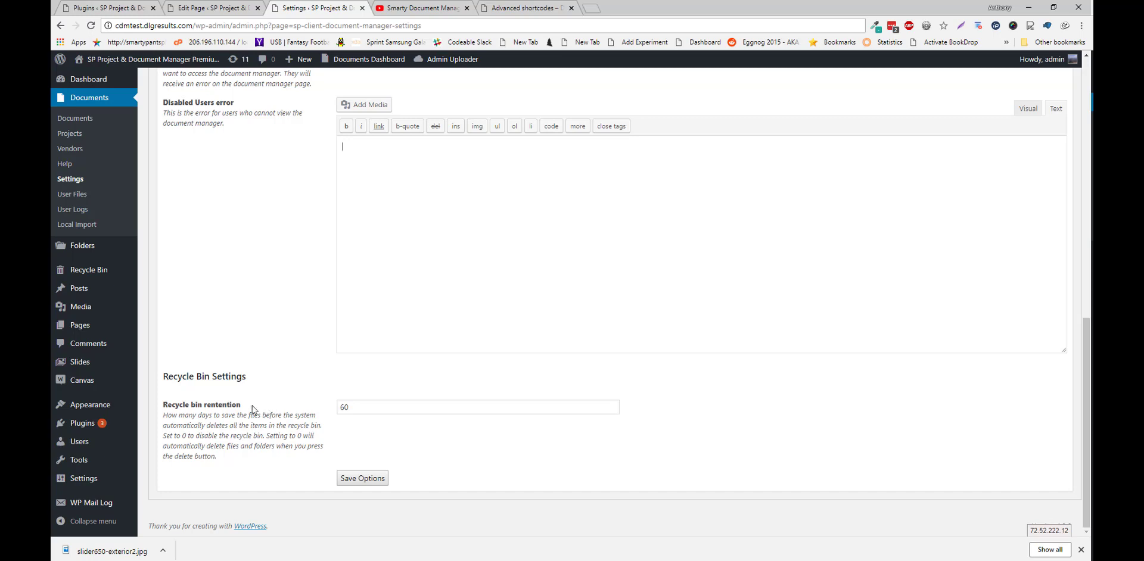
{"action": "left_click", "coordinate": [374, 409]}
{"action": "left_click_drag", "start_coordinate": [236, 466], "coordinate": [187, 421]}
{"action": "left_click", "coordinate": [186, 423]}
{"action": "scroll", "coordinate": [226, 467], "scroll_direction": "up", "scroll_amount": 15}
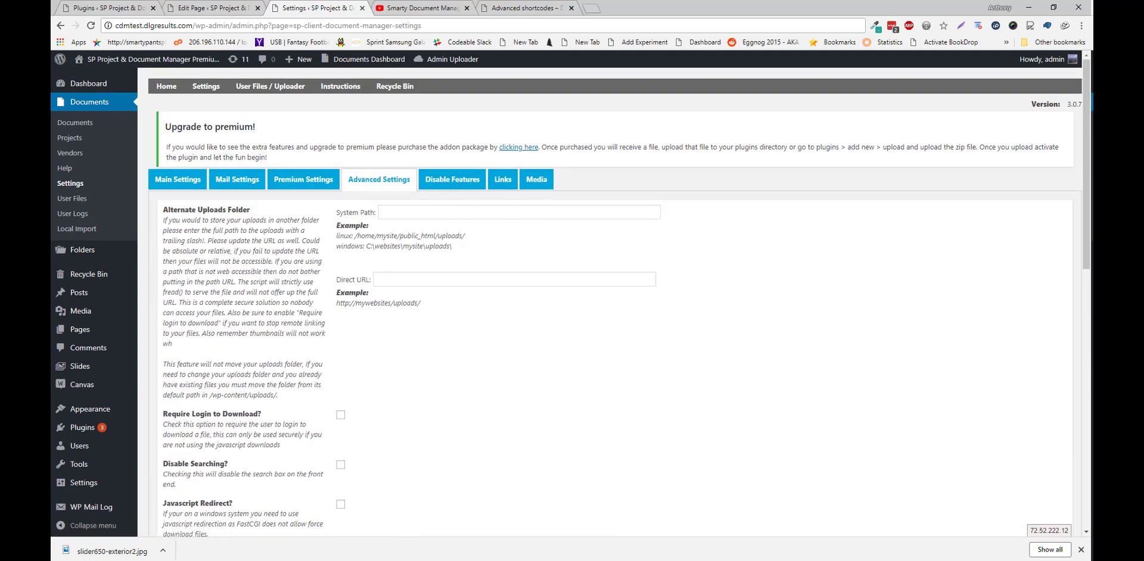
Review the base features that can be disabled, check the Links and Media settings, and return to the main settings
{"action": "left_click", "coordinate": [433, 185]}
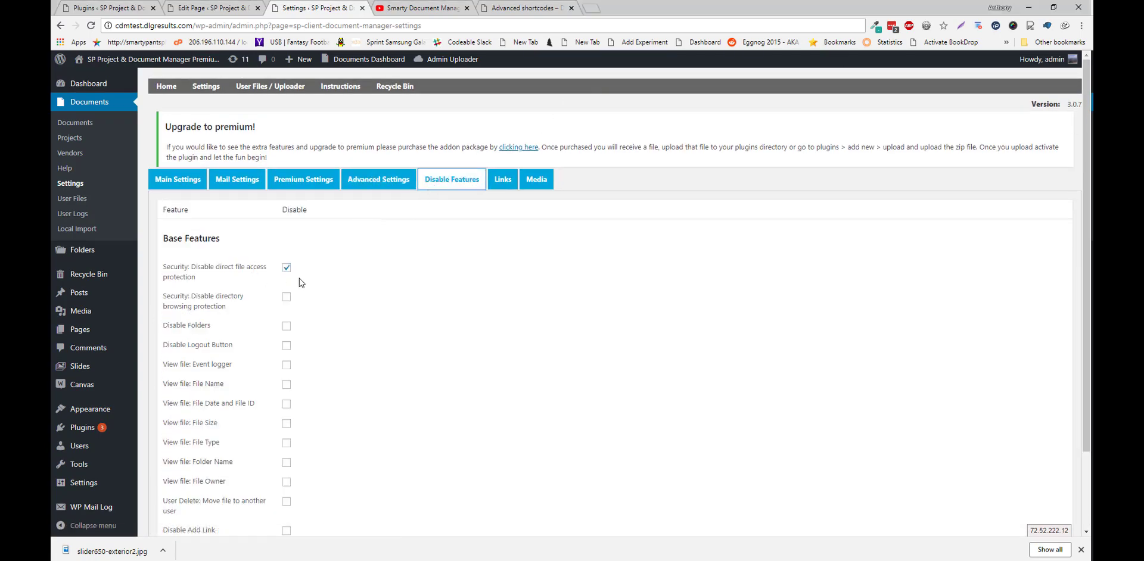
{"action": "scroll", "coordinate": [301, 286], "scroll_direction": "down", "scroll_amount": 1}
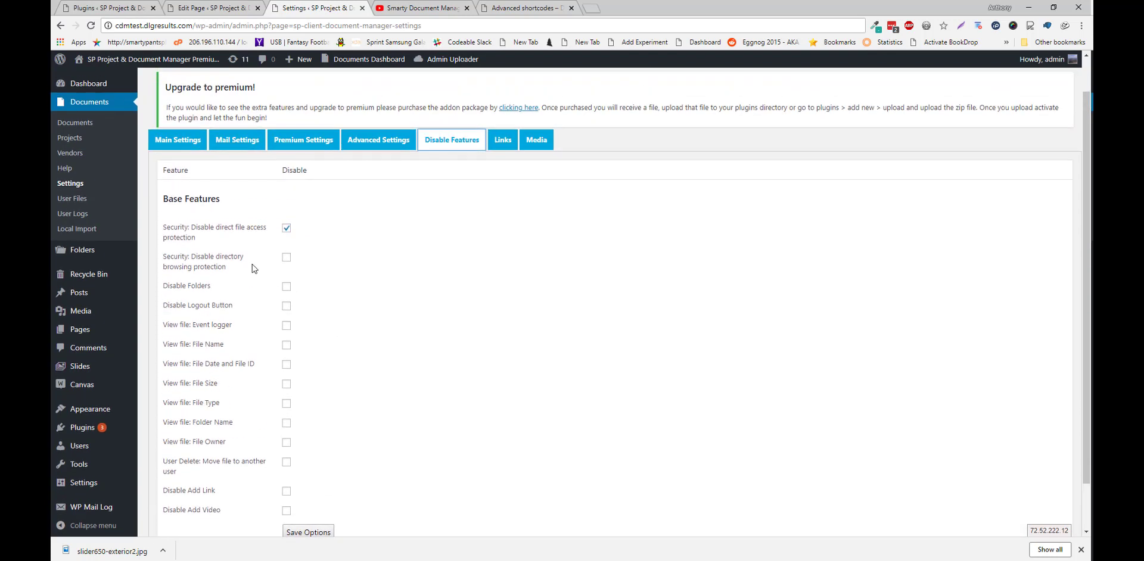
{"action": "scroll", "coordinate": [192, 337], "scroll_direction": "down", "scroll_amount": 2}
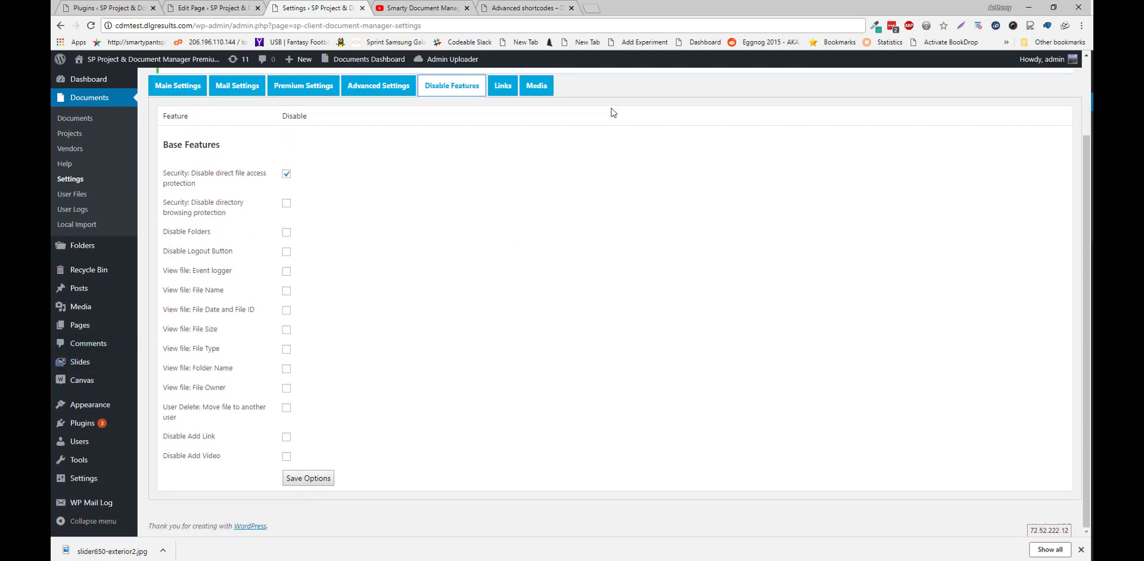
{"action": "left_click", "coordinate": [504, 87]}
{"action": "left_click", "coordinate": [535, 180]}
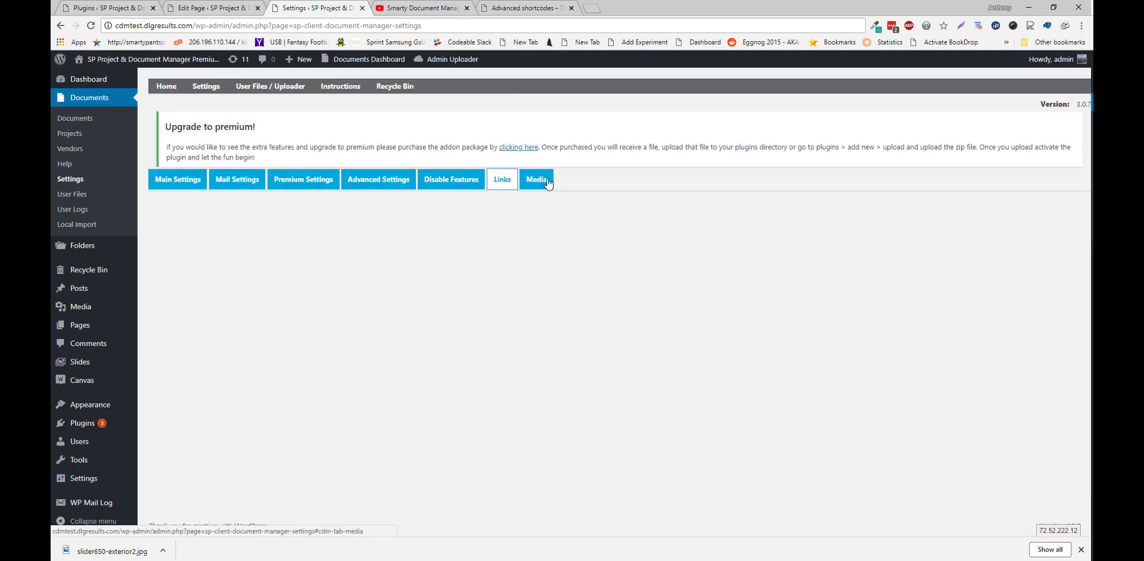
{"action": "left_click", "coordinate": [178, 179]}
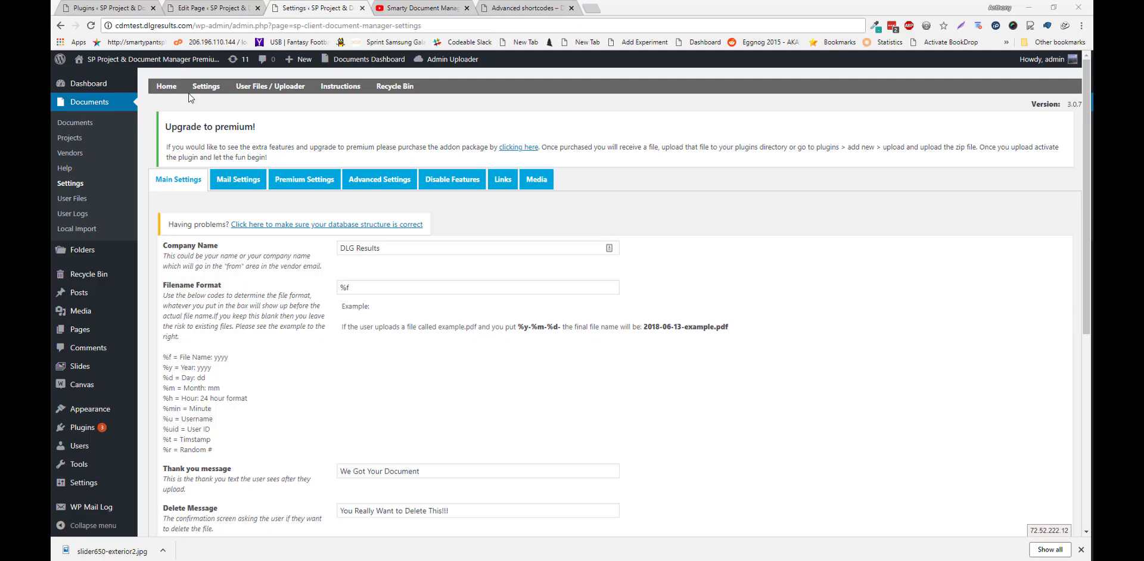
View the folder list, examine the name and user fields for modifying "A folder", and return without saving
{"action": "left_click", "coordinate": [98, 254]}
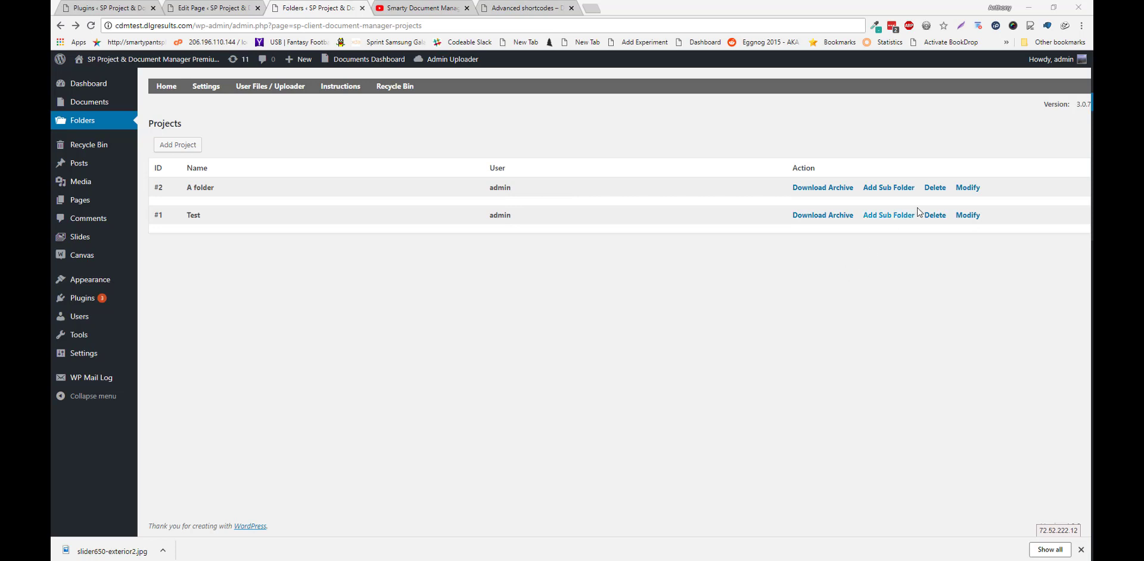
{"action": "left_click", "coordinate": [968, 188]}
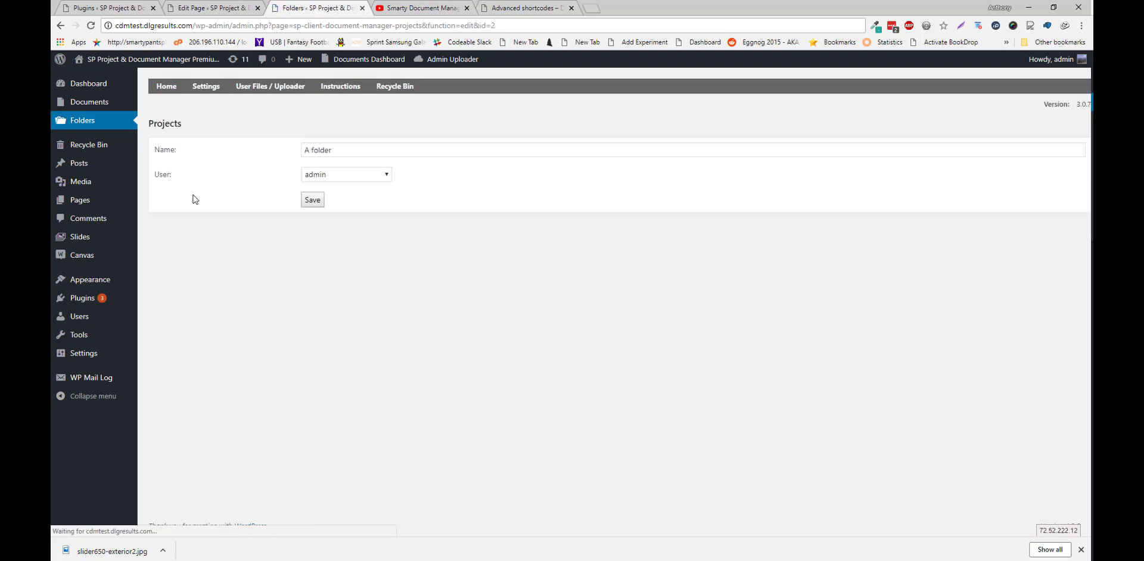
{"action": "left_click", "coordinate": [340, 150]}
{"action": "left_click", "coordinate": [378, 175]}
{"action": "left_click", "coordinate": [353, 179]}
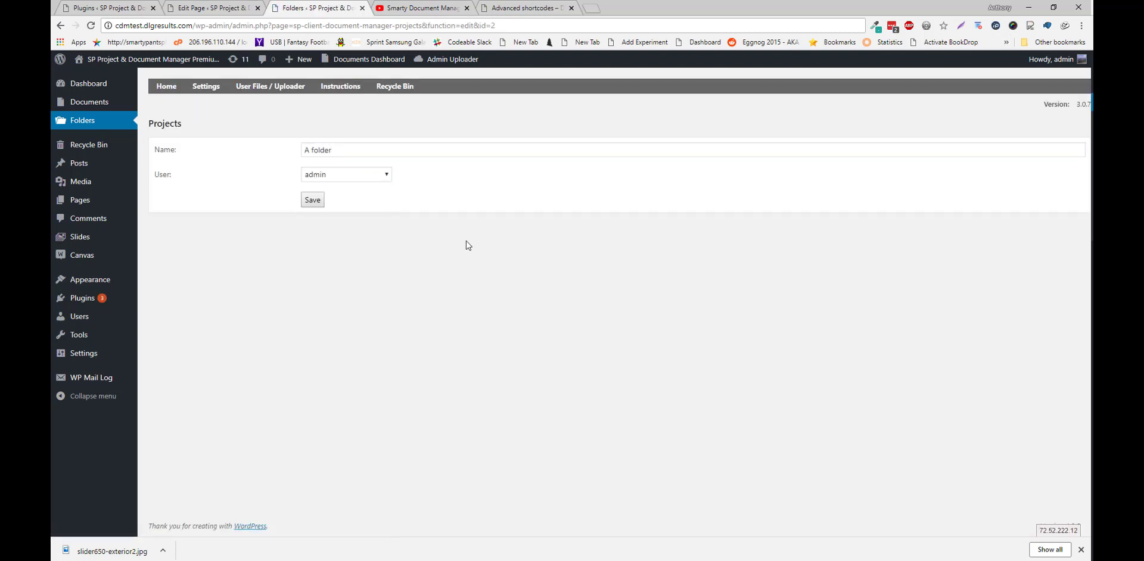
{"action": "left_click", "coordinate": [60, 26]}
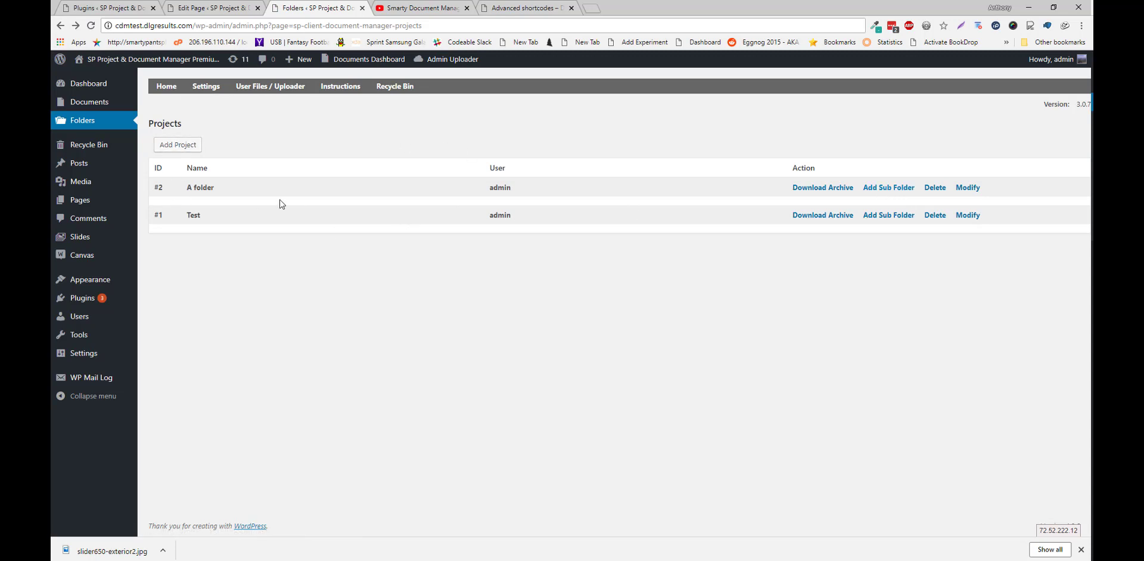
Open the plugin's recycle bin and examine a recycled test file's details with its permanent deletion and restore options
{"action": "left_click", "coordinate": [124, 150]}
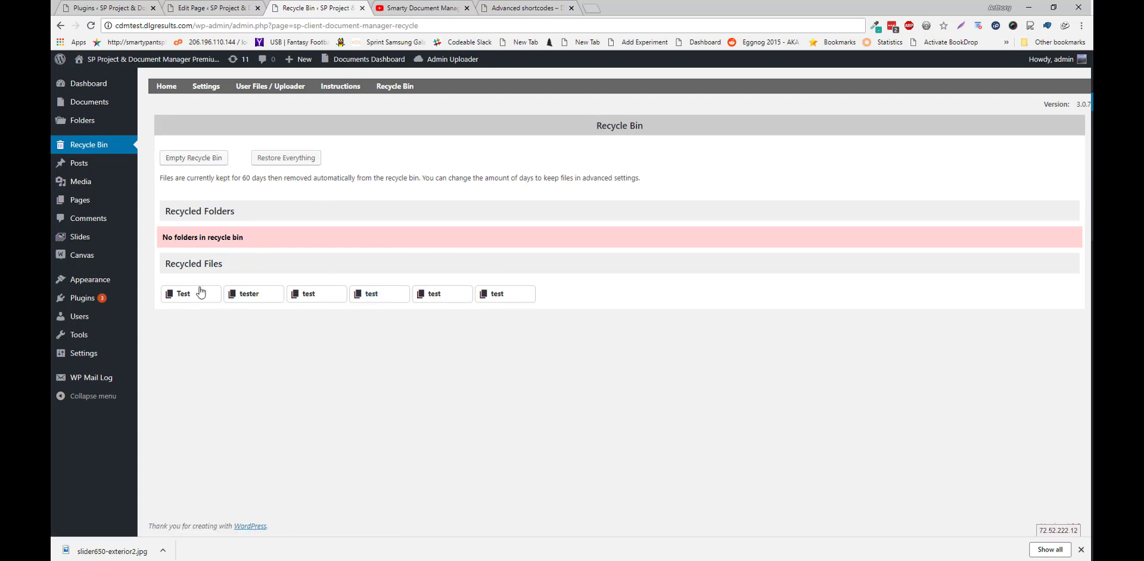
{"action": "left_click", "coordinate": [371, 304]}
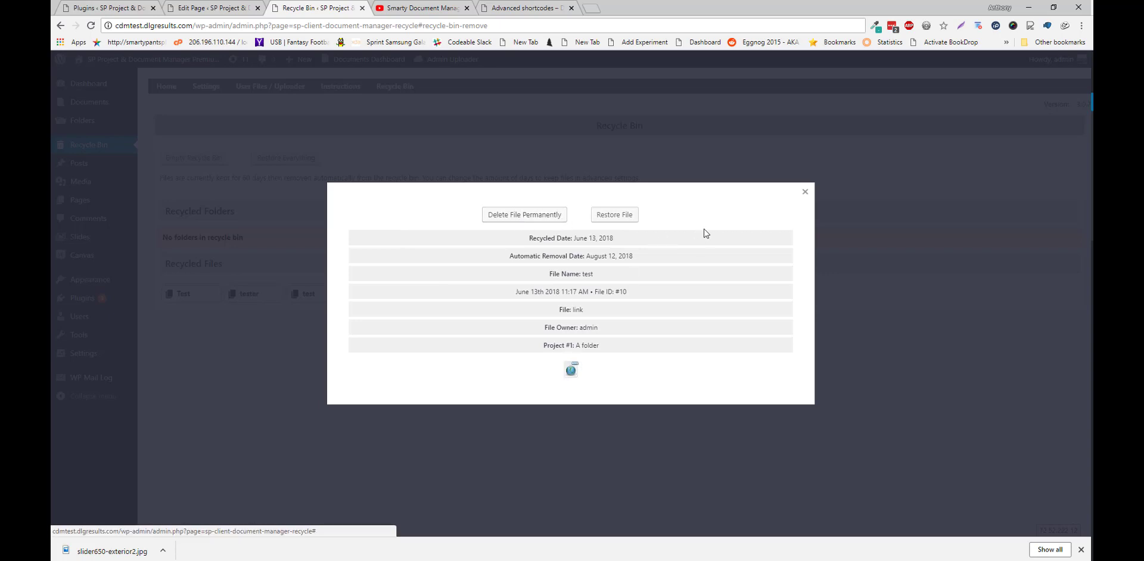
{"action": "left_click", "coordinate": [614, 215]}
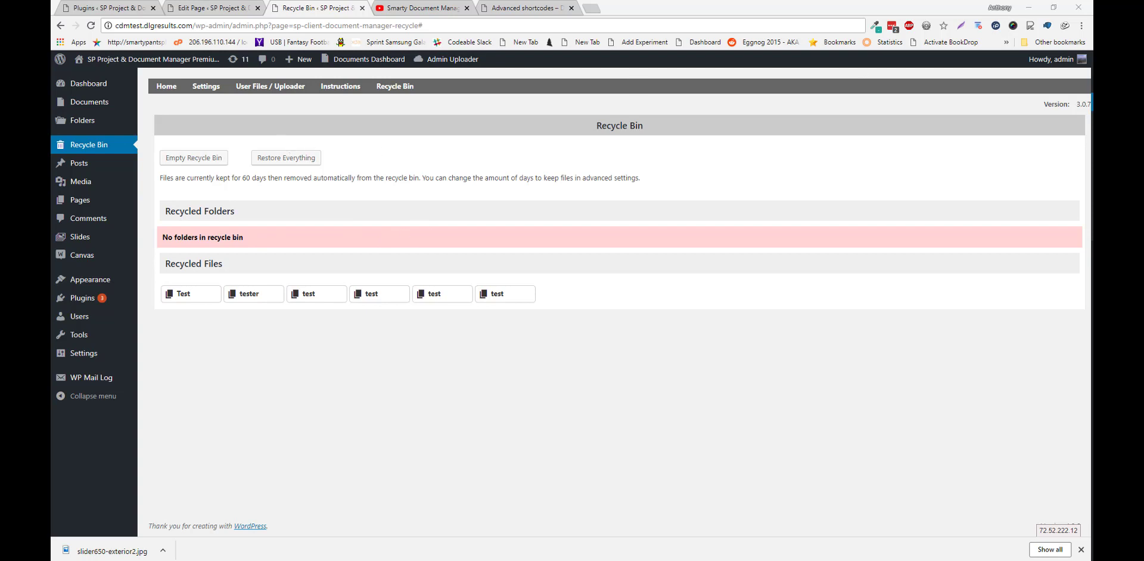
Open the plugin's user logs and examine the recorded folder recycling and file deletion entries
{"action": "mouse_move", "coordinate": [206, 87]}
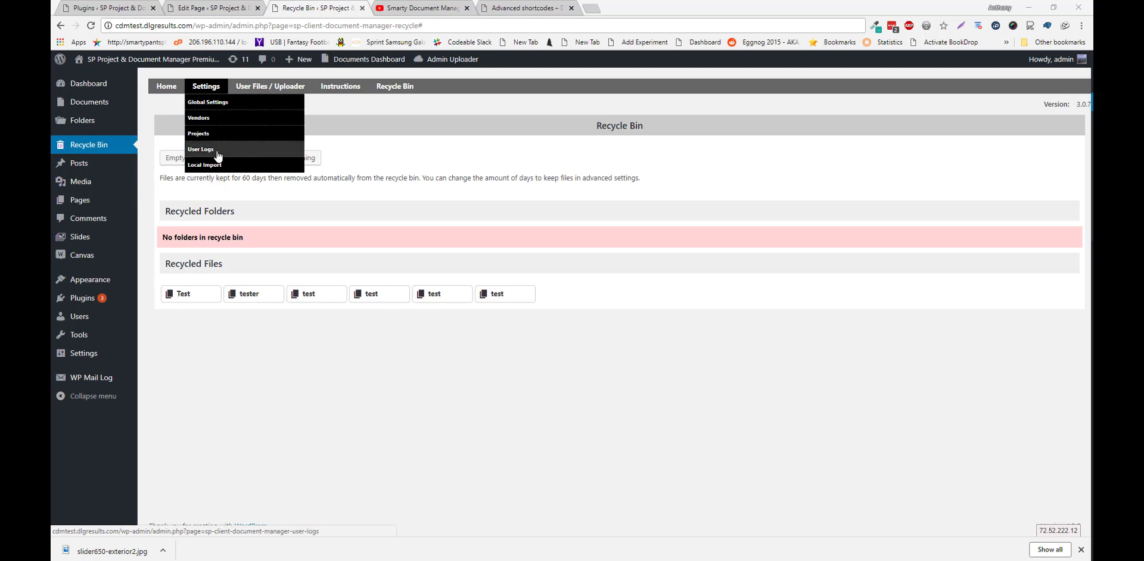
{"action": "left_click", "coordinate": [238, 149]}
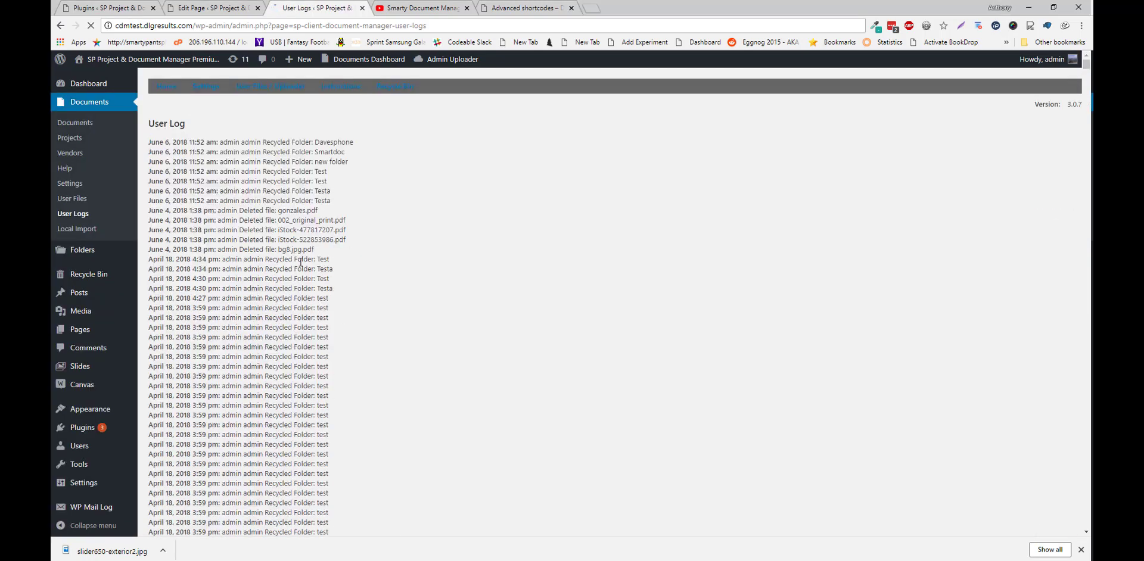
{"action": "scroll", "coordinate": [237, 257], "scroll_direction": "down", "scroll_amount": 3}
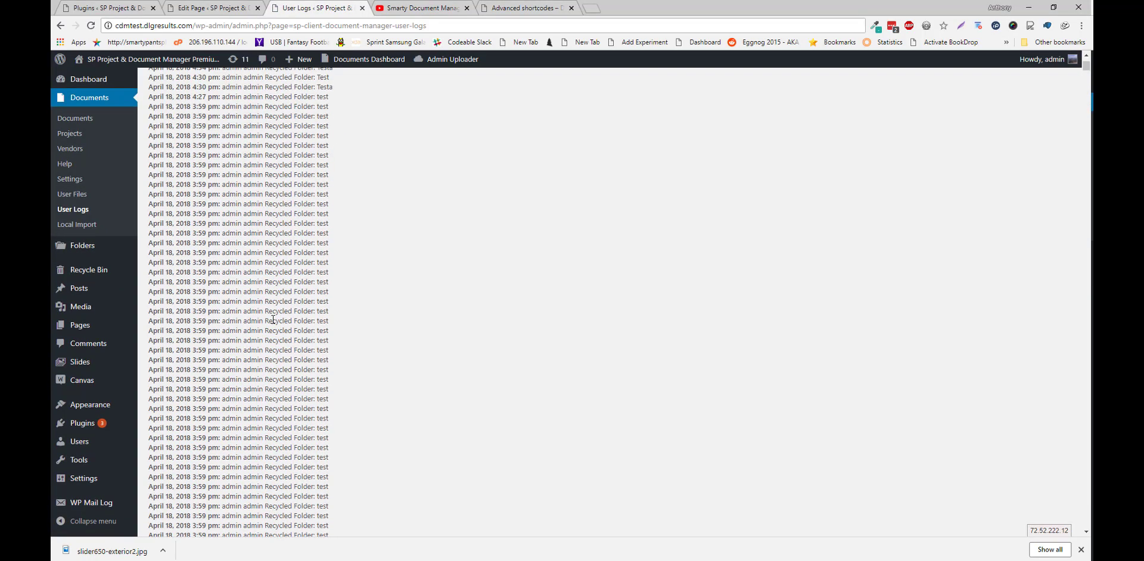
{"action": "scroll", "coordinate": [272, 304], "scroll_direction": "up", "scroll_amount": 3}
{"action": "left_click_drag", "start_coordinate": [199, 151], "coordinate": [320, 143]}
{"action": "left_click", "coordinate": [389, 193]}
{"action": "scroll", "coordinate": [371, 227], "scroll_direction": "down", "scroll_amount": 2}
{"action": "scroll", "coordinate": [370, 229], "scroll_direction": "up", "scroll_amount": 2}
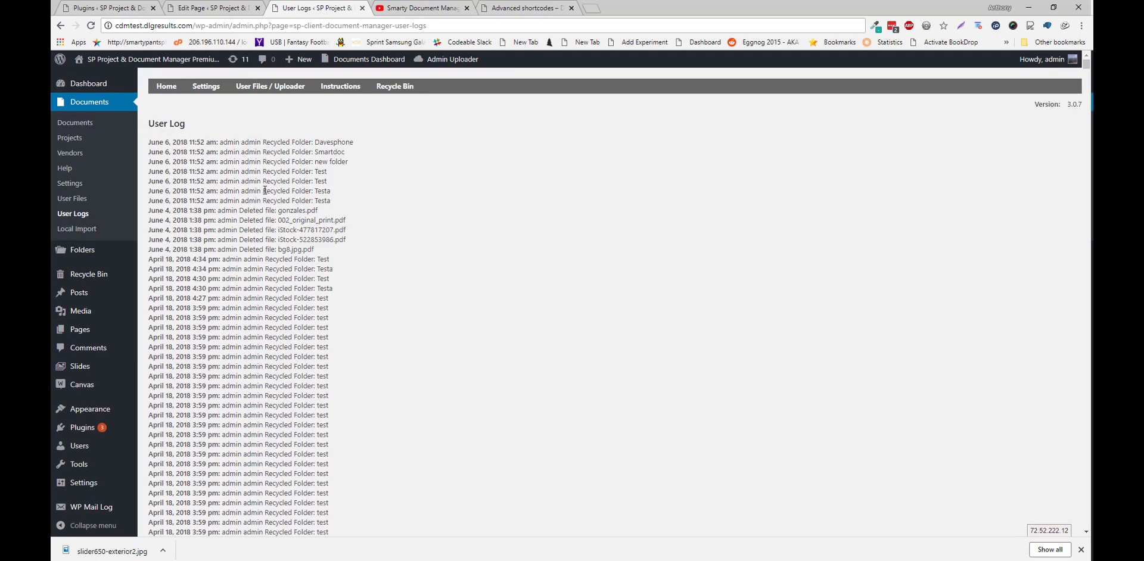
View the latest uploads list and open the Local Import page
{"action": "left_click", "coordinate": [85, 117]}
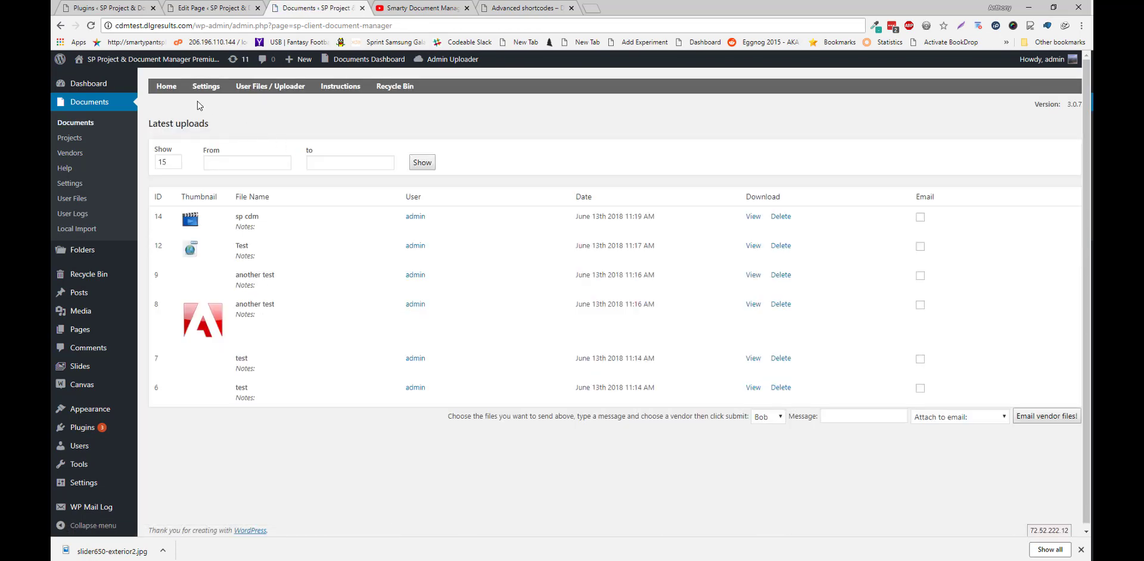
{"action": "left_click", "coordinate": [218, 165]}
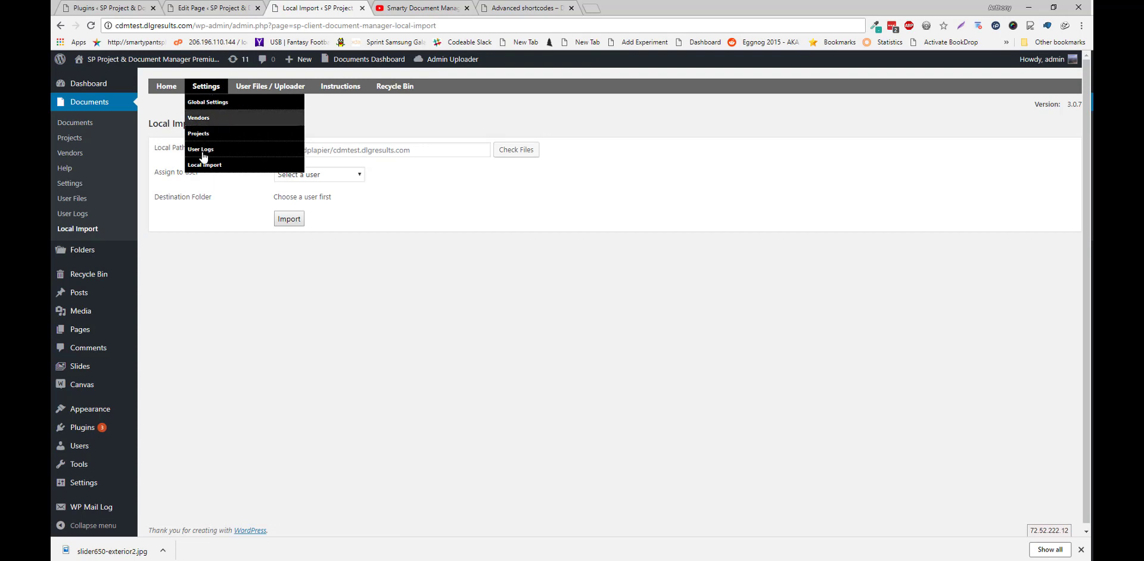
Open the Local Import page and examine its local path field and the users available for assignment
{"action": "left_click", "coordinate": [203, 165]}
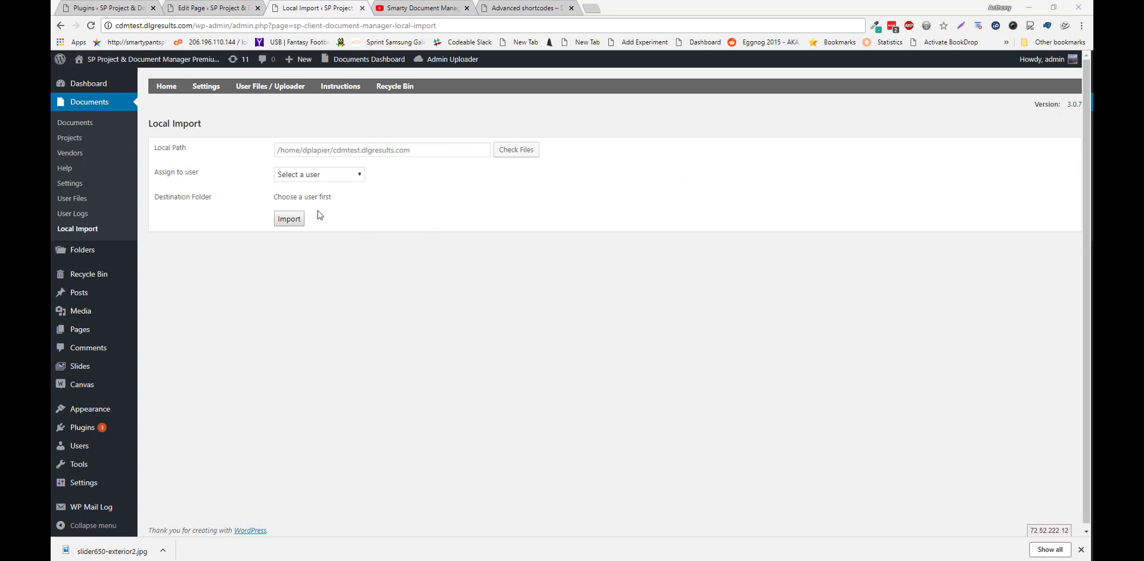
{"action": "left_click", "coordinate": [398, 148]}
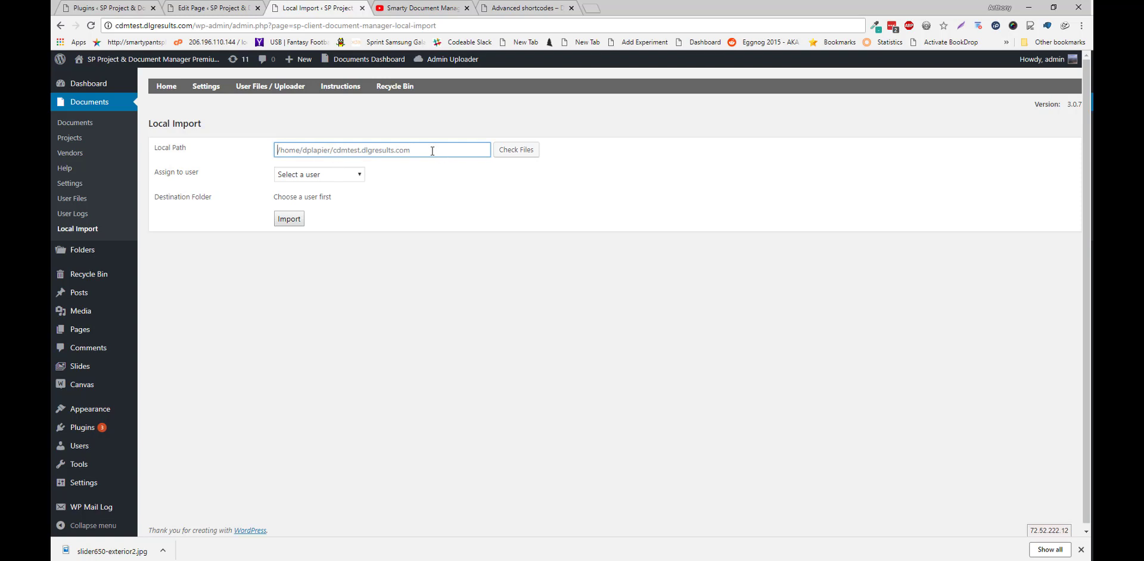
{"action": "left_click", "coordinate": [334, 174]}
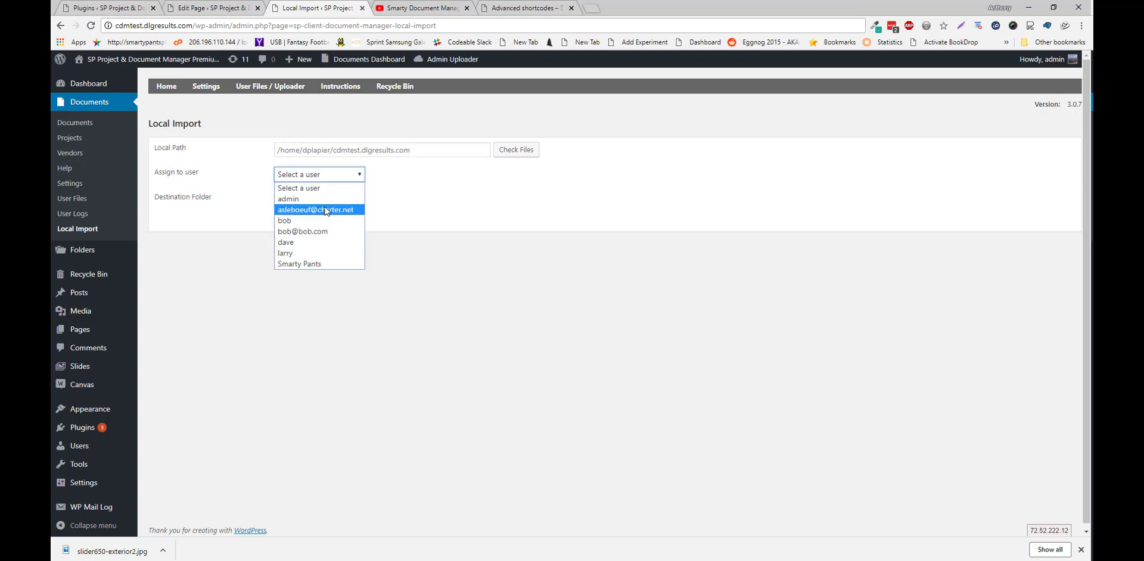
{"action": "left_click", "coordinate": [451, 209]}
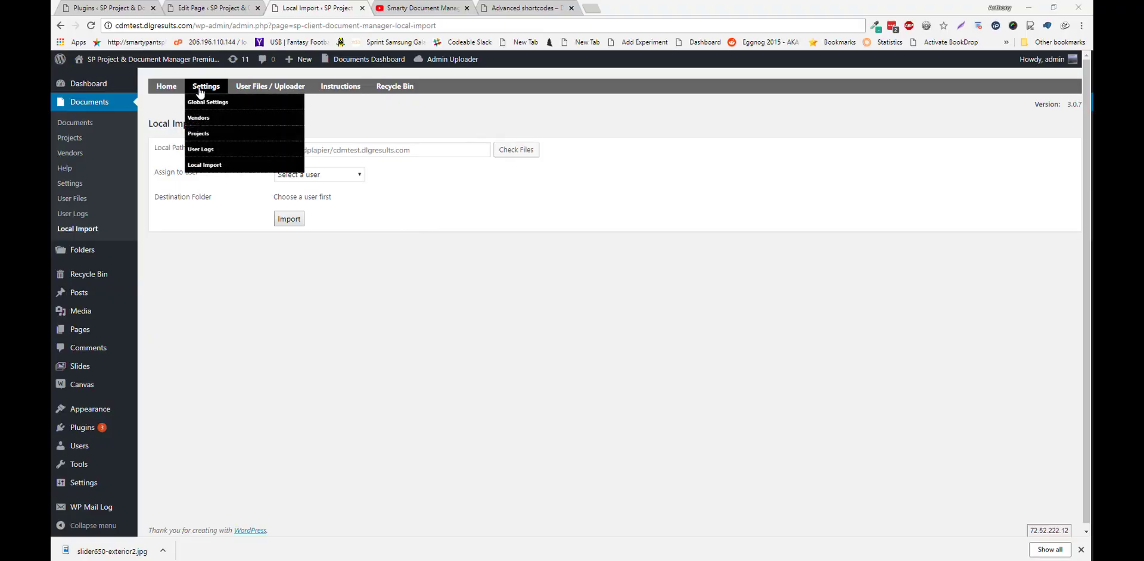
Open the Document Manager E-Manual's home page from the Advanced shortcodes article and examine its article categories, including Hacks and Filters
{"action": "left_click", "coordinate": [183, 8]}
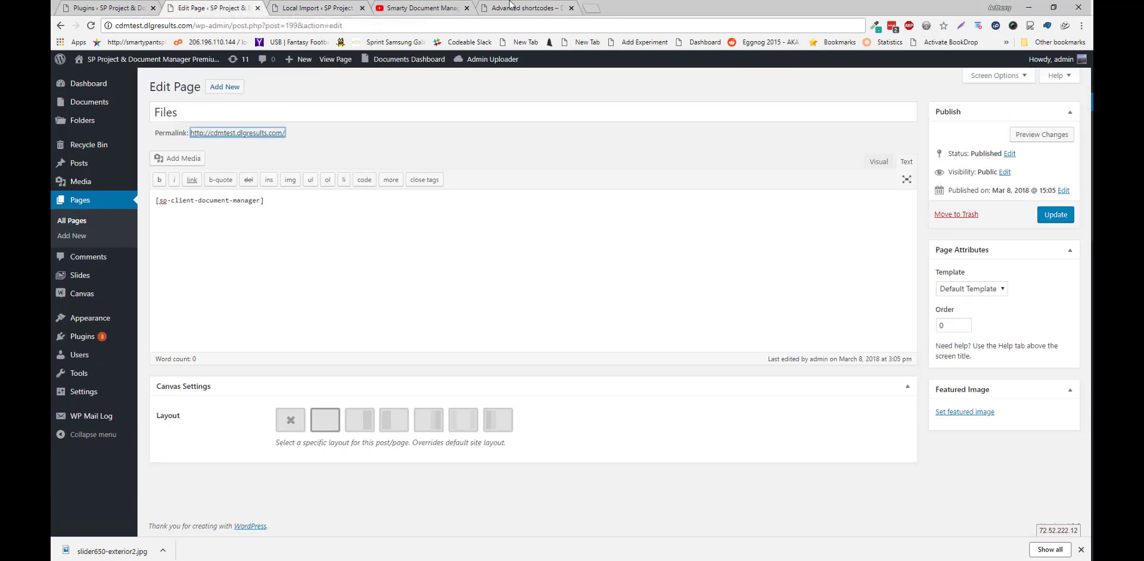
{"action": "left_click", "coordinate": [540, 5]}
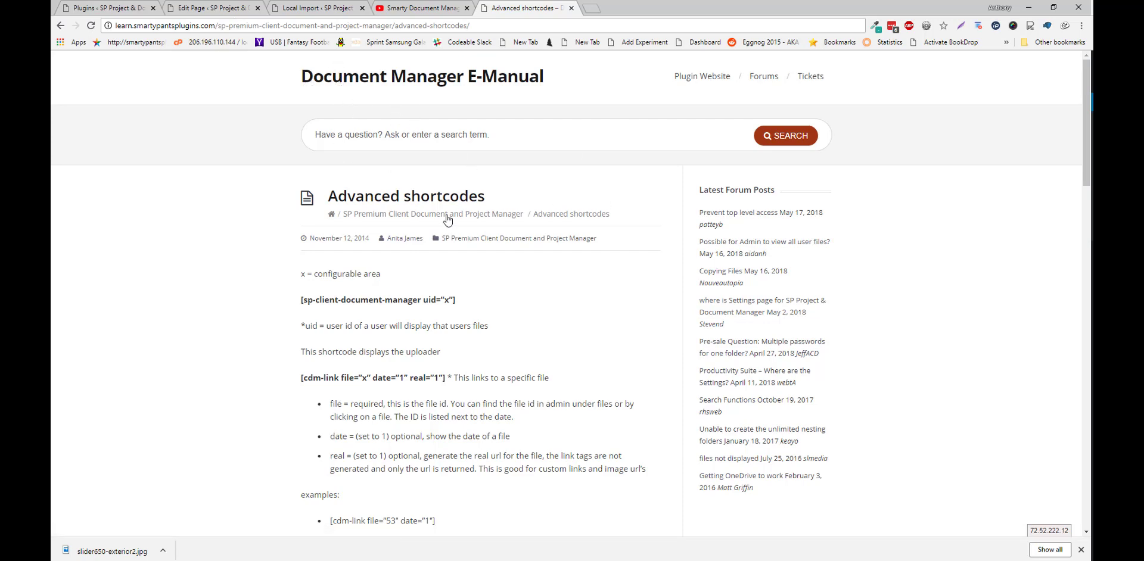
{"action": "left_click", "coordinate": [469, 83]}
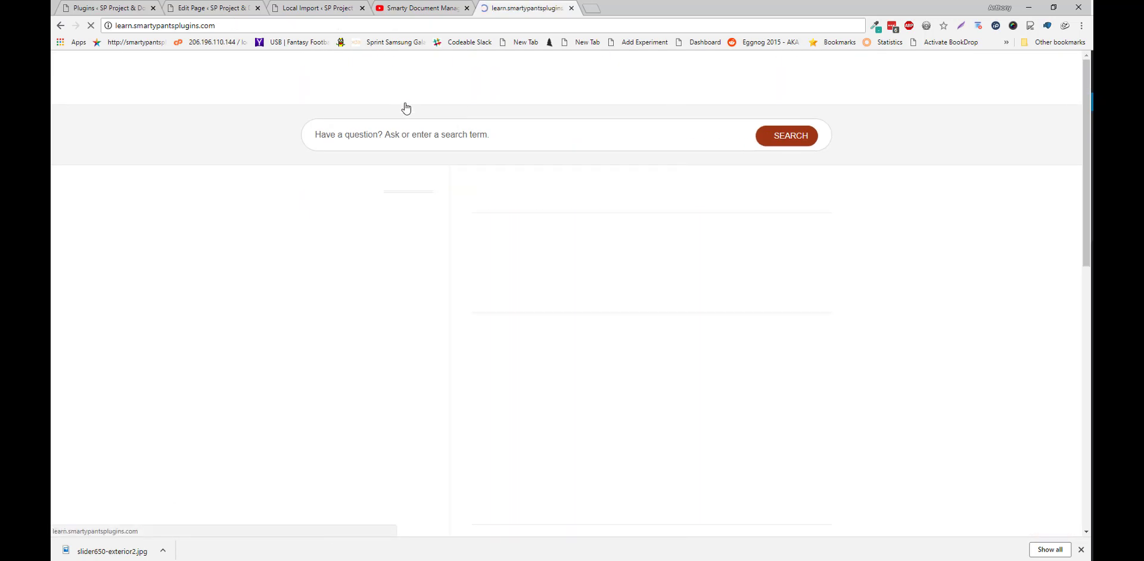
{"action": "scroll", "coordinate": [547, 322], "scroll_direction": "down", "scroll_amount": 3}
{"action": "scroll", "coordinate": [547, 322], "scroll_direction": "down", "scroll_amount": 6}
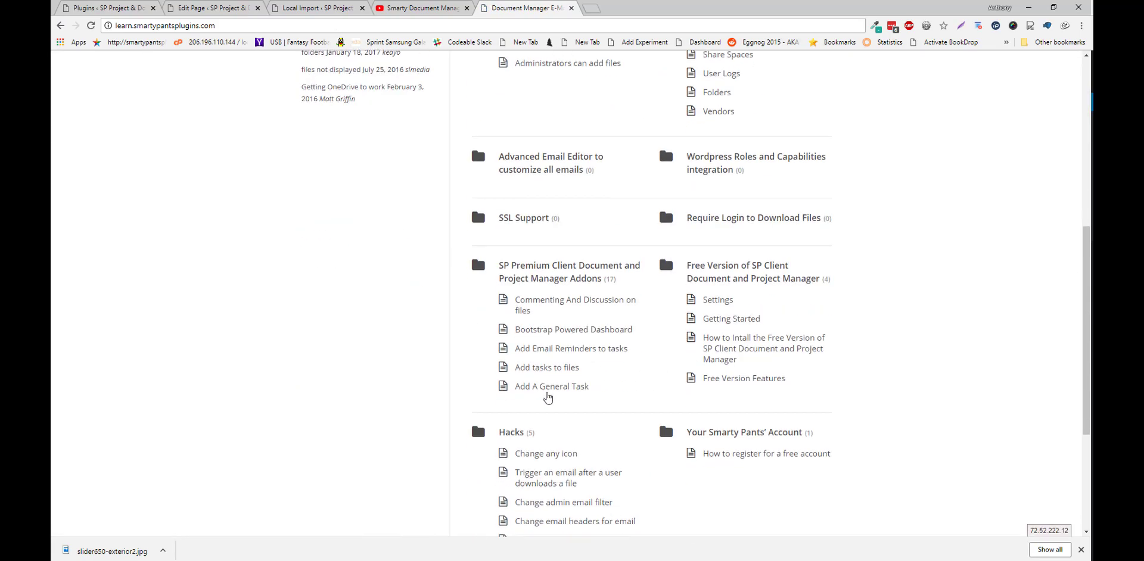
{"action": "scroll", "coordinate": [391, 388], "scroll_direction": "up", "scroll_amount": 7}
{"action": "scroll", "coordinate": [391, 389], "scroll_direction": "down", "scroll_amount": 7}
{"action": "scroll", "coordinate": [394, 381], "scroll_direction": "down", "scroll_amount": 1}
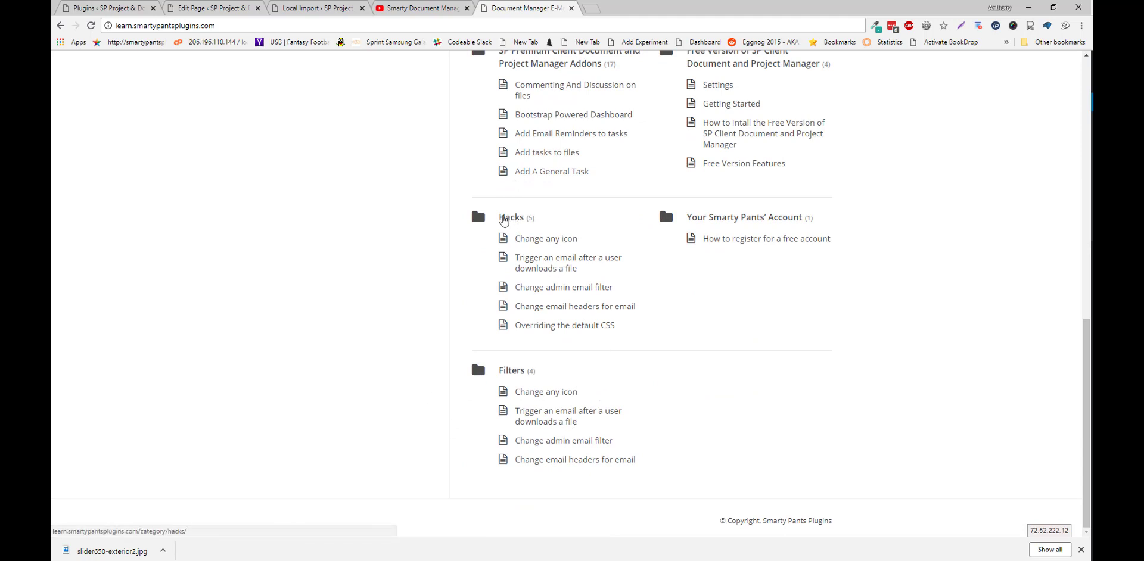
{"action": "scroll", "coordinate": [441, 378], "scroll_direction": "up", "scroll_amount": 8}
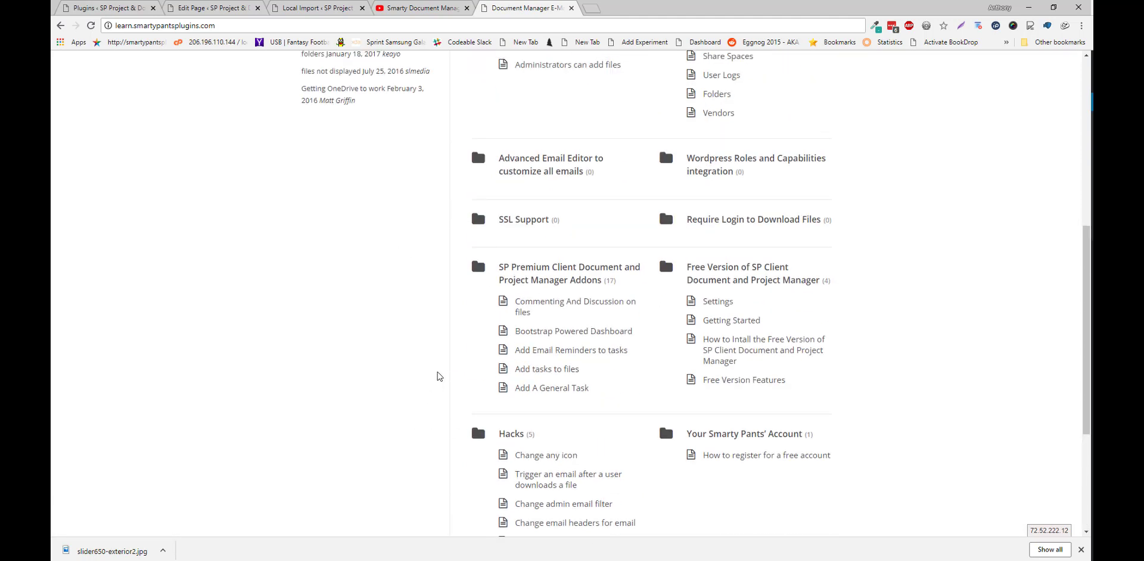
{"action": "scroll", "coordinate": [332, 376], "scroll_direction": "up", "scroll_amount": 1}
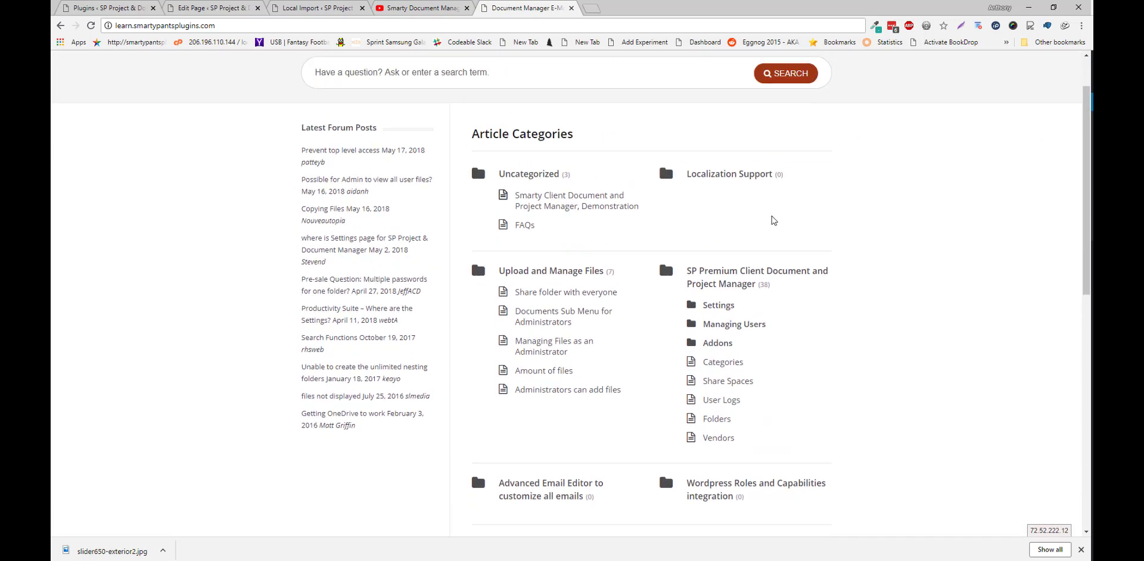
{"action": "scroll", "coordinate": [278, 220], "scroll_direction": "up", "scroll_amount": 1}
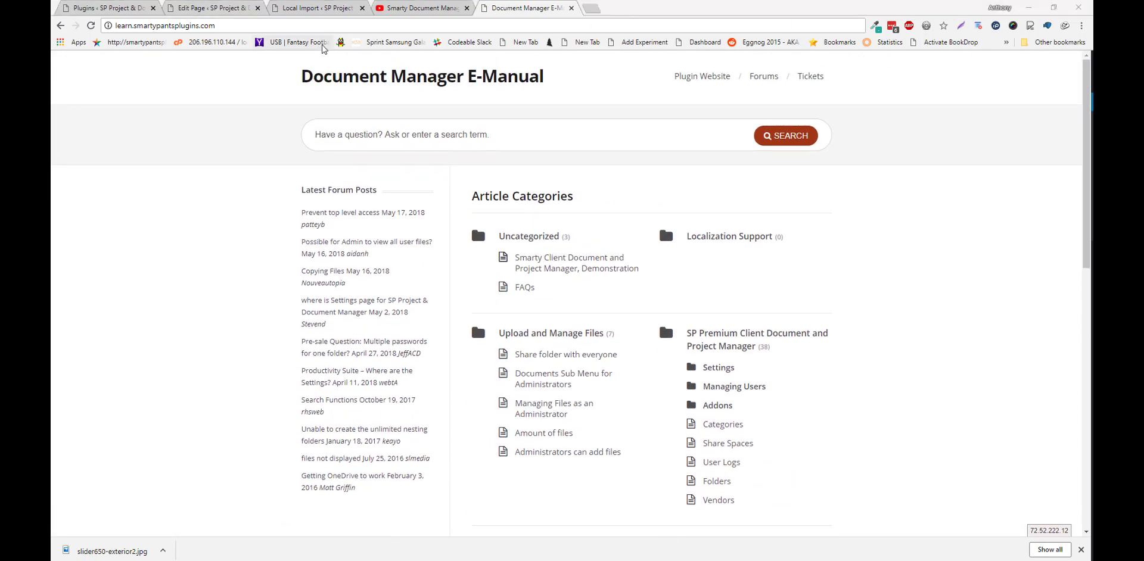
Go to smartypantsplugins.com and examine the license options on the SP Client Document Manager Premium purchase page
{"action": "left_click", "coordinate": [316, 25]}
{"action": "type", "text": "smar"}
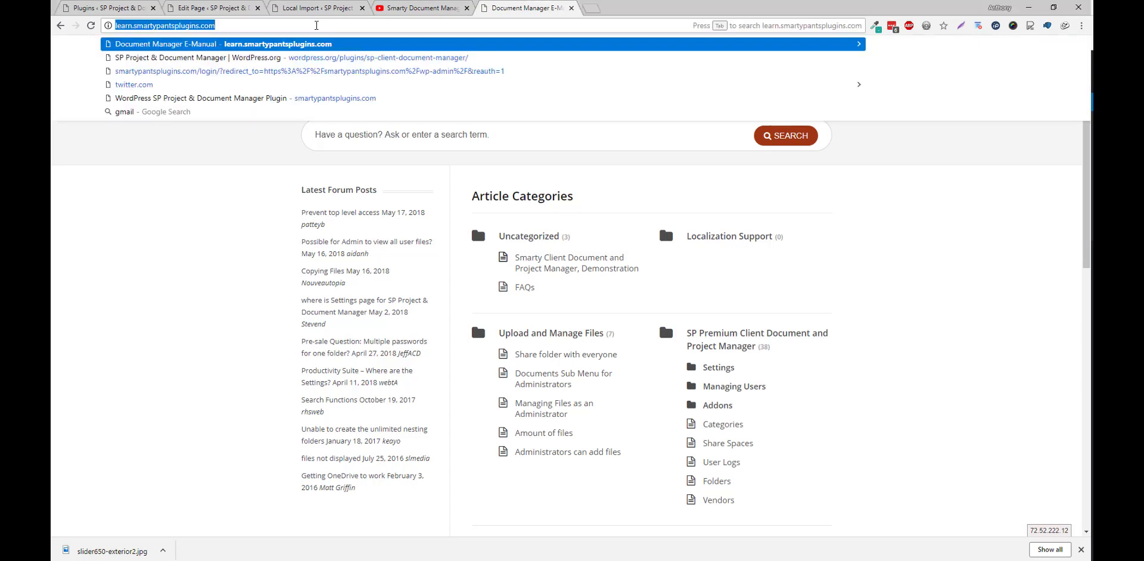
{"action": "key", "text": "Return"}
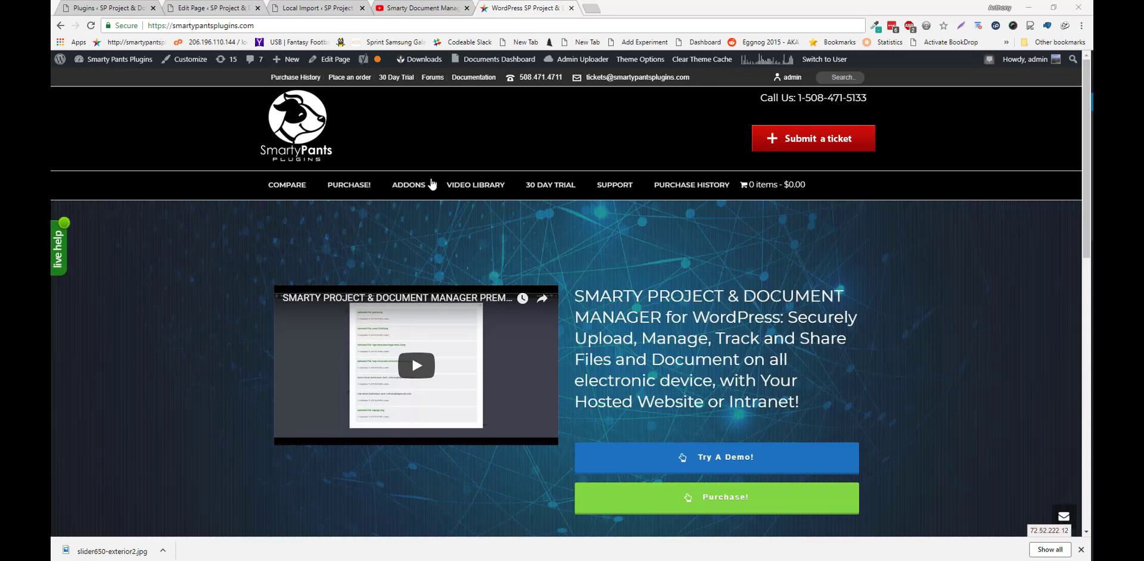
{"action": "scroll", "coordinate": [366, 224], "scroll_direction": "down", "scroll_amount": 2}
{"action": "scroll", "coordinate": [364, 179], "scroll_direction": "up", "scroll_amount": 2}
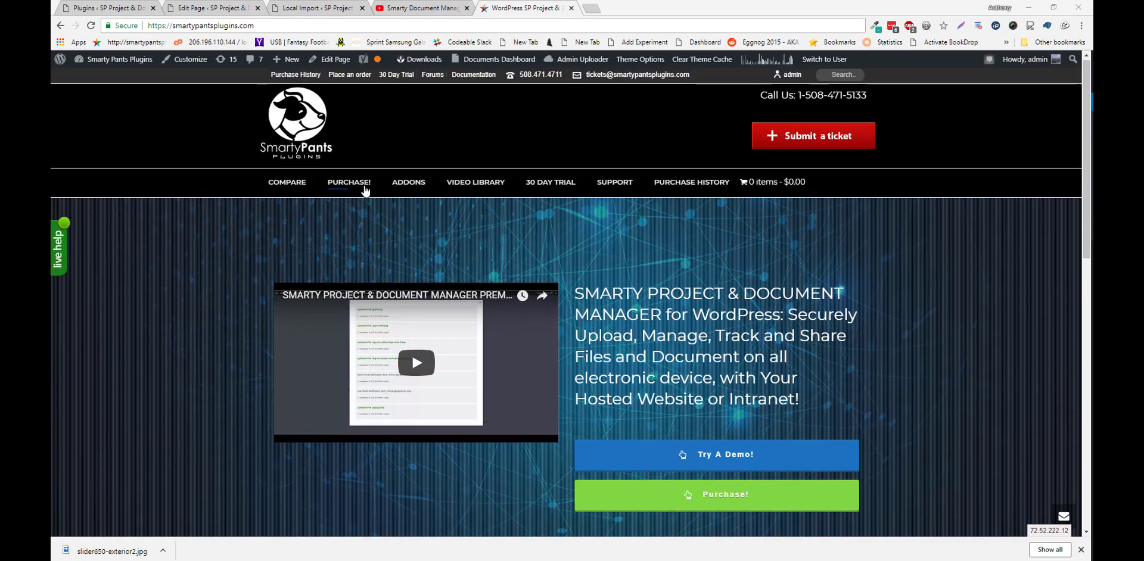
{"action": "left_click", "coordinate": [363, 188]}
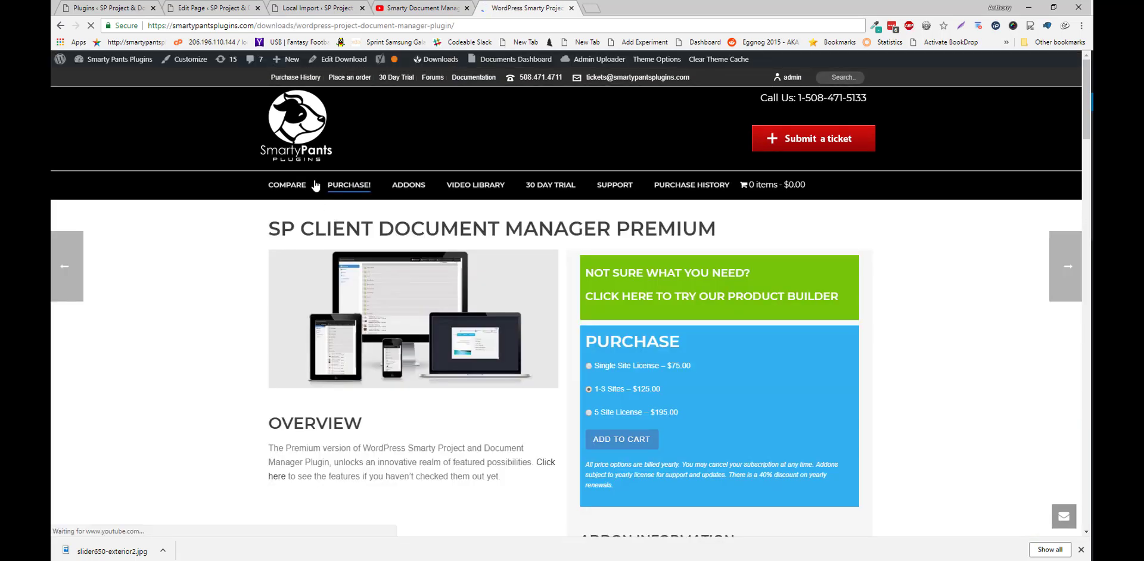
{"action": "scroll", "coordinate": [584, 342], "scroll_direction": "down", "scroll_amount": 4}
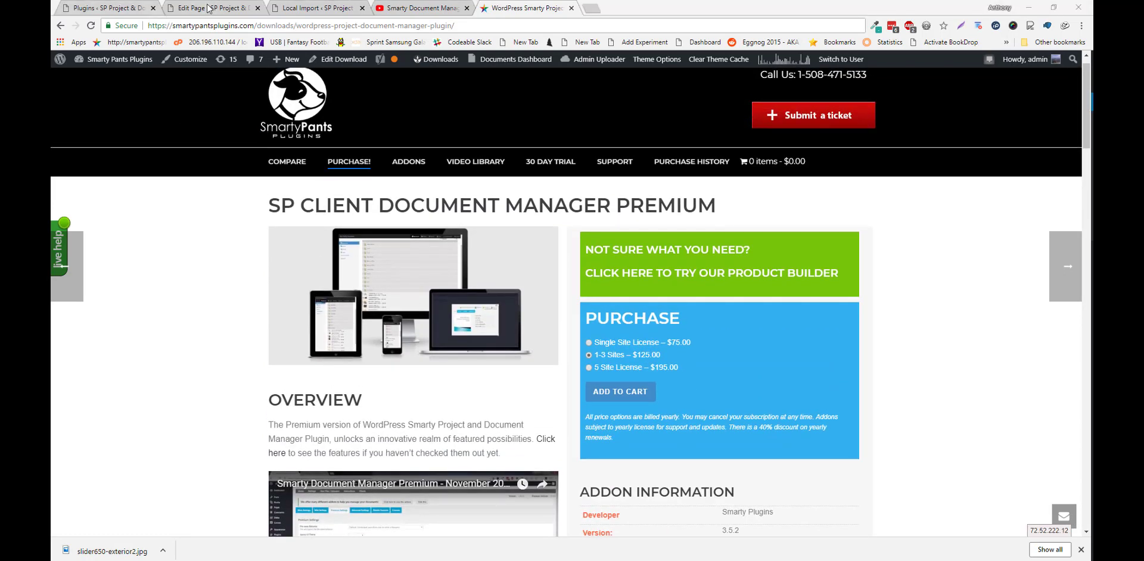
Activate the SP Client Document Manager Premium plugin in the WordPress installed plugins list
{"action": "left_click", "coordinate": [105, 8]}
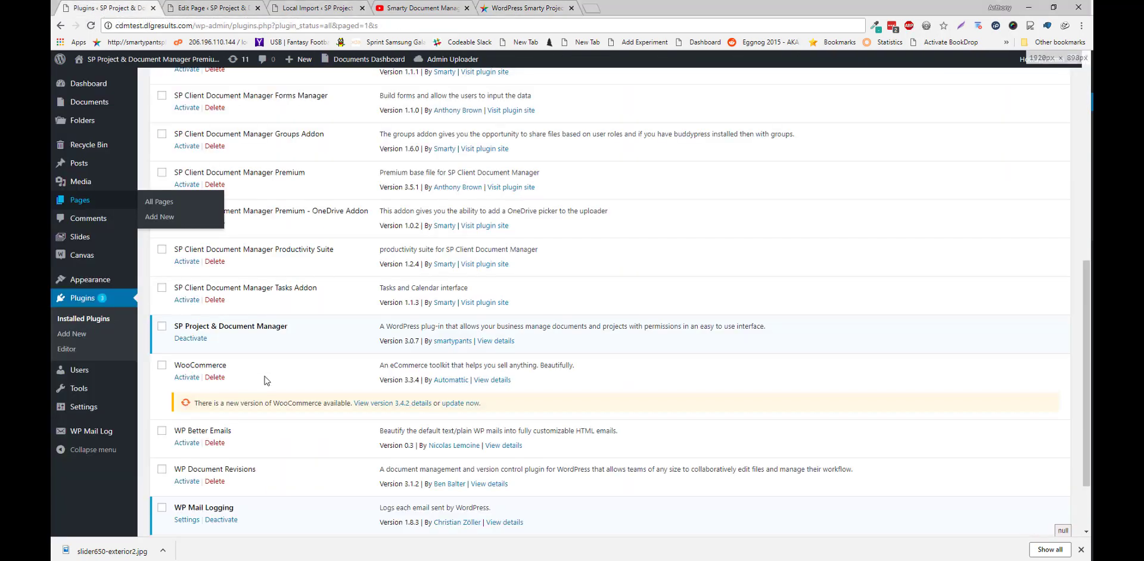
{"action": "scroll", "coordinate": [216, 313], "scroll_direction": "up", "scroll_amount": 2}
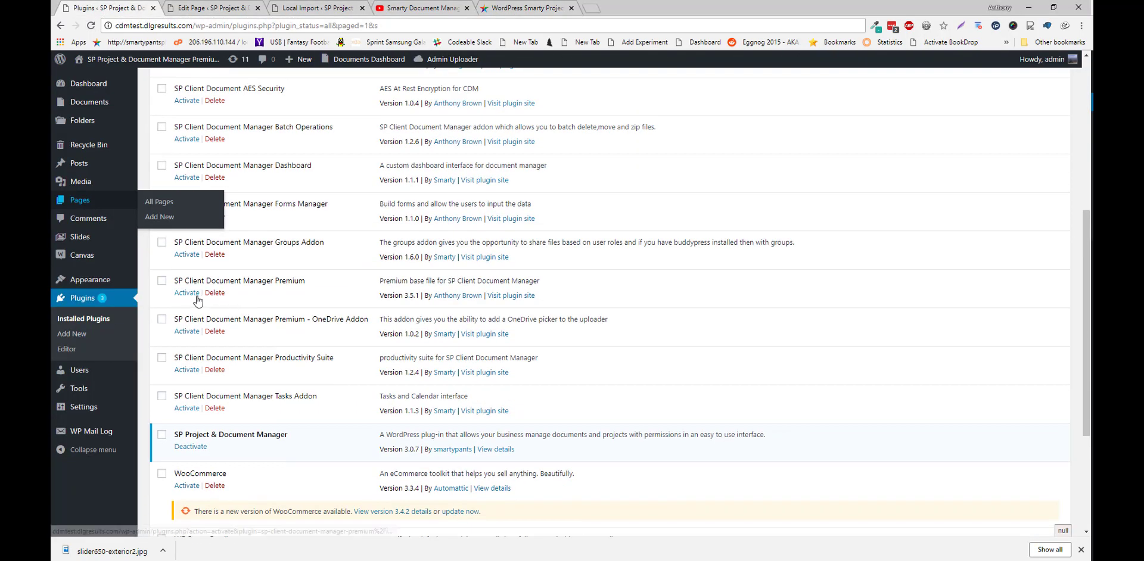
{"action": "left_click", "coordinate": [192, 297]}
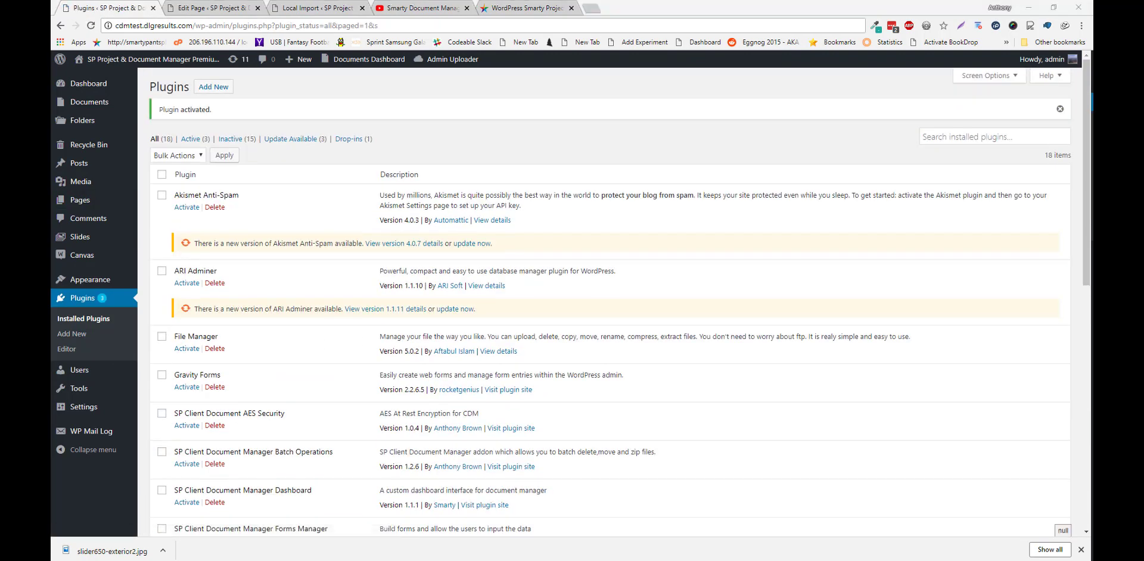
Open the site's front end in a new tab and view the premium Files page
{"action": "middle_click", "coordinate": [164, 82]}
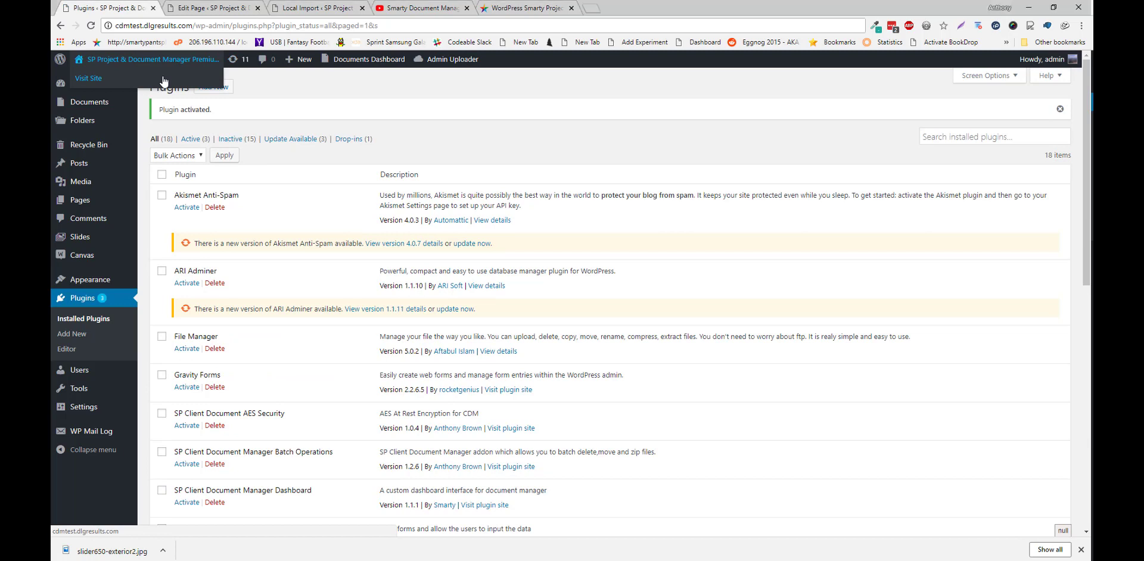
{"action": "key", "text": "ctrl+Tab"}
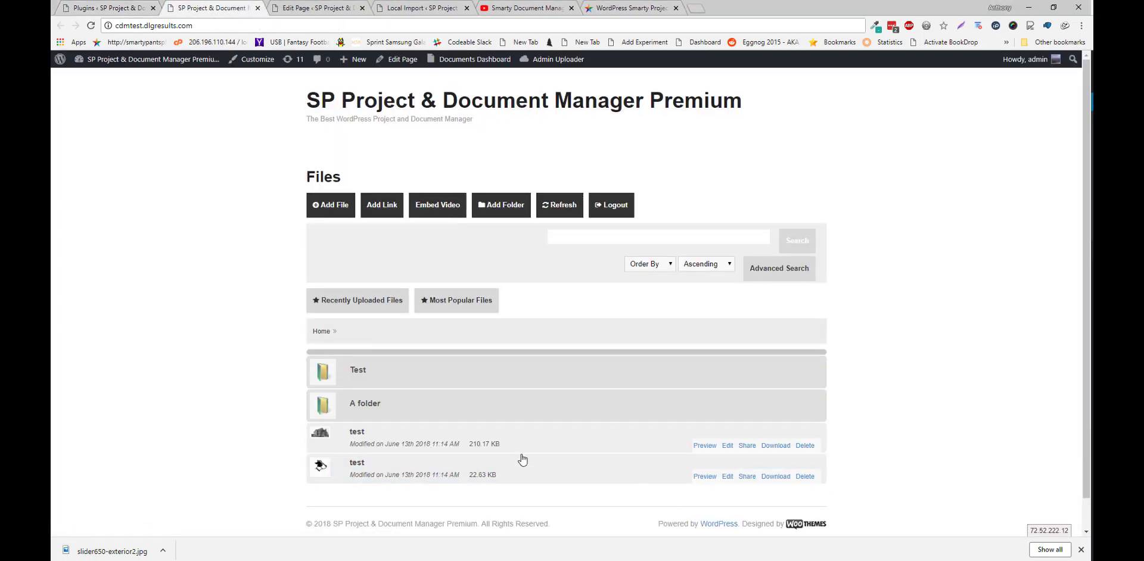
{"action": "scroll", "coordinate": [447, 471], "scroll_direction": "down", "scroll_amount": 1}
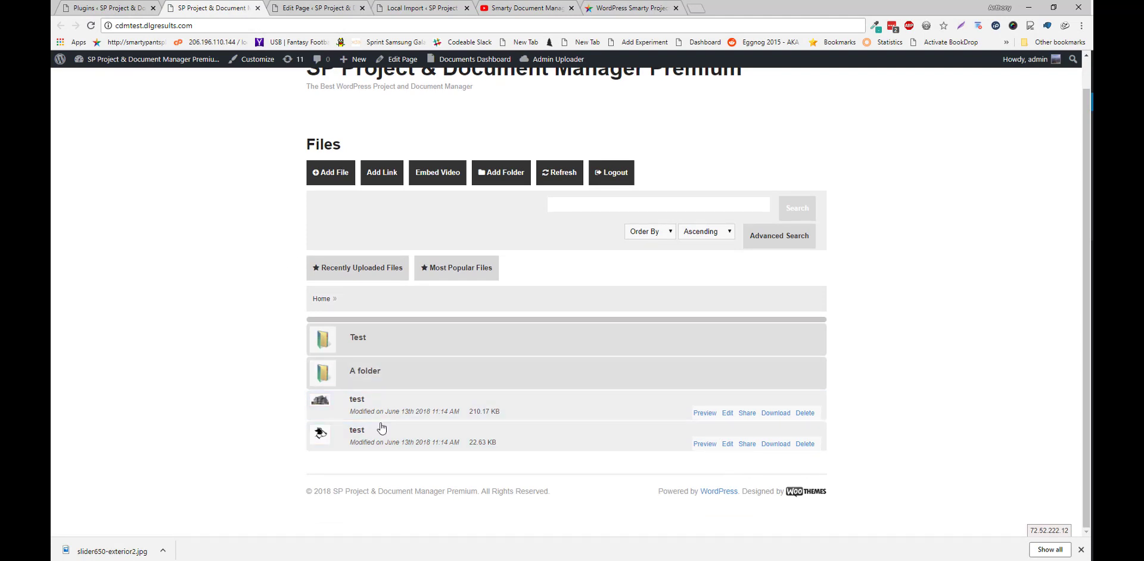
Open the 22.63 KB test file and examine its file info, revisions, events log, share and edit sections
{"action": "left_click", "coordinate": [318, 437]}
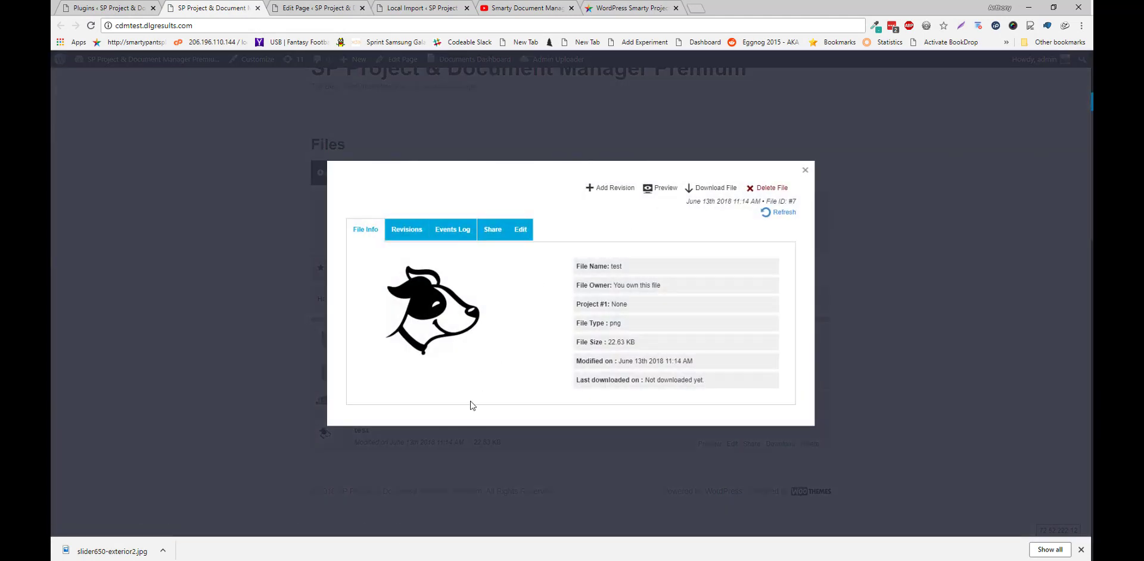
{"action": "left_click", "coordinate": [407, 233]}
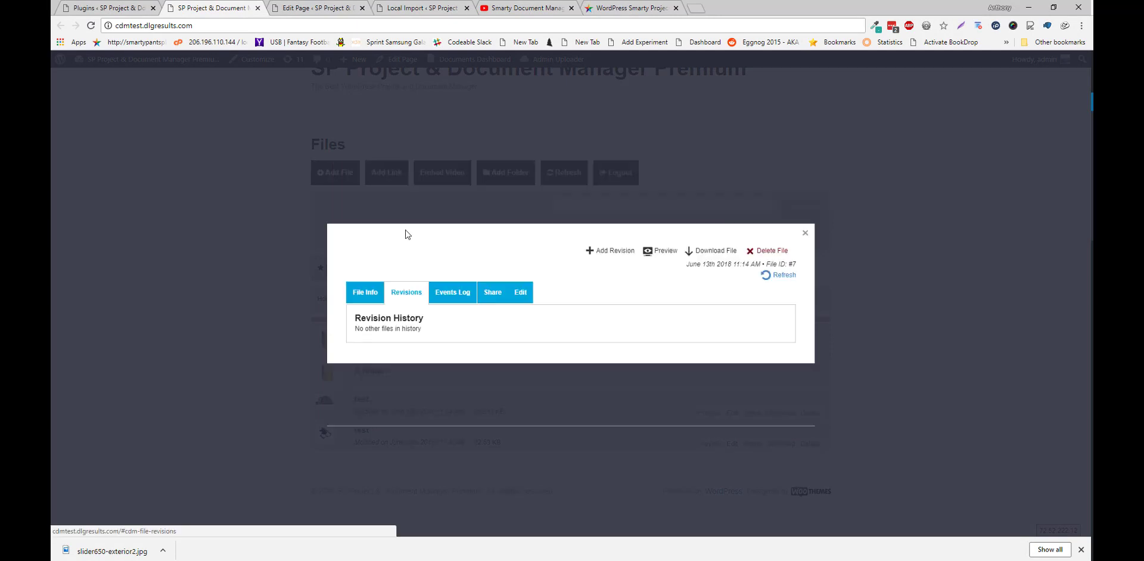
{"action": "left_click", "coordinate": [368, 300]}
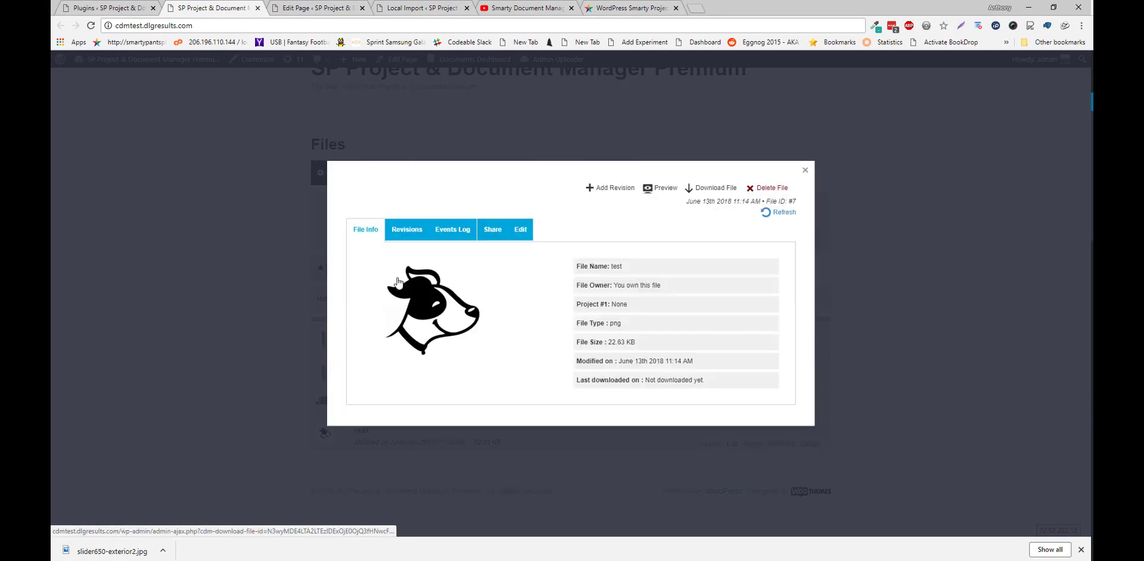
{"action": "left_click", "coordinate": [412, 238]}
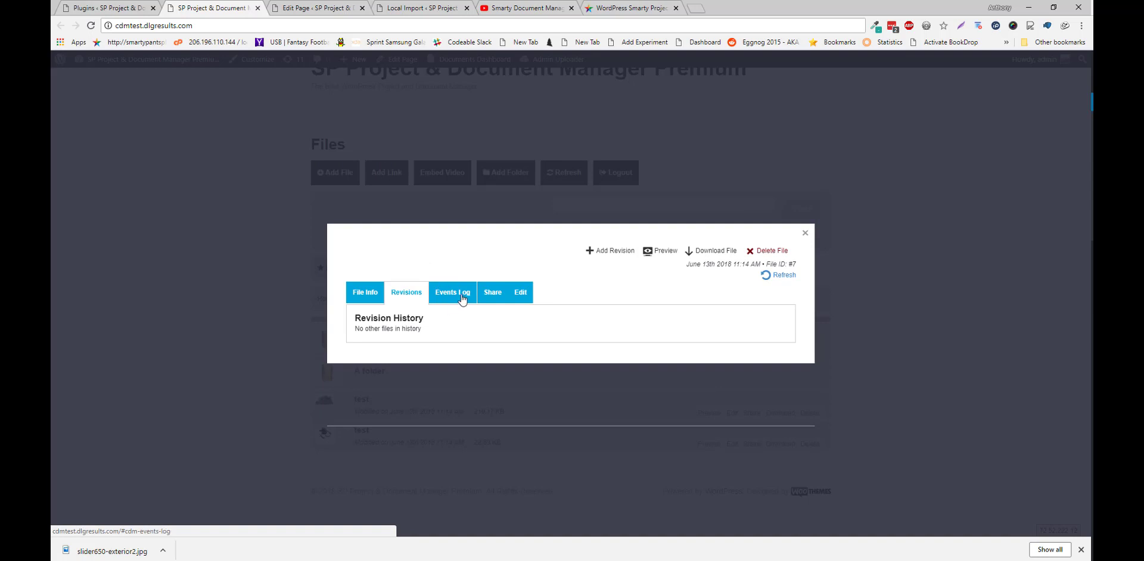
{"action": "left_click", "coordinate": [459, 295]}
{"action": "left_click", "coordinate": [484, 294]}
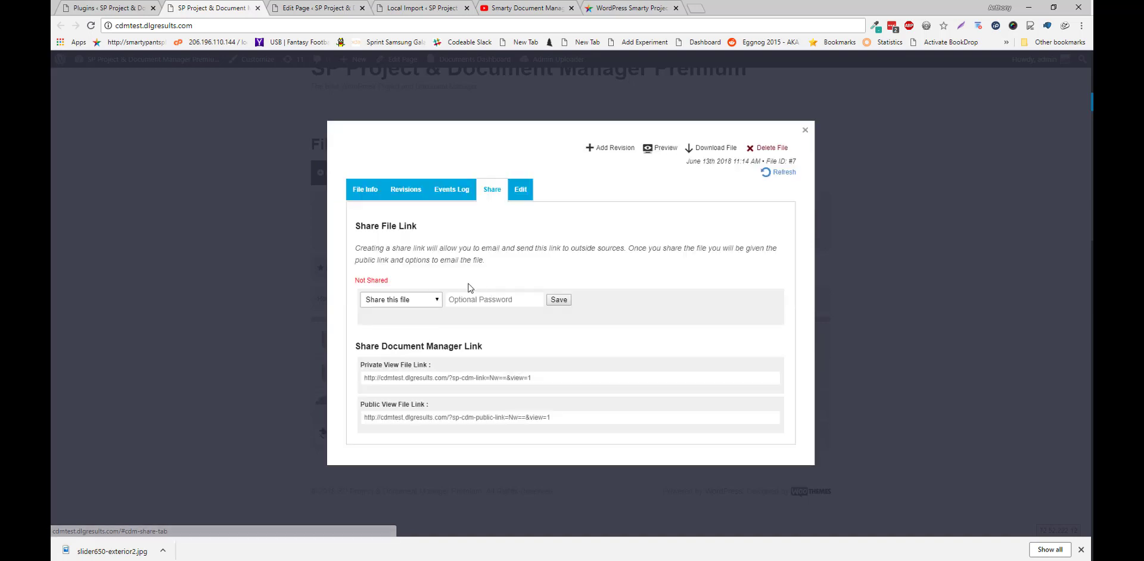
{"action": "left_click", "coordinate": [524, 191]}
{"action": "left_click", "coordinate": [365, 170]}
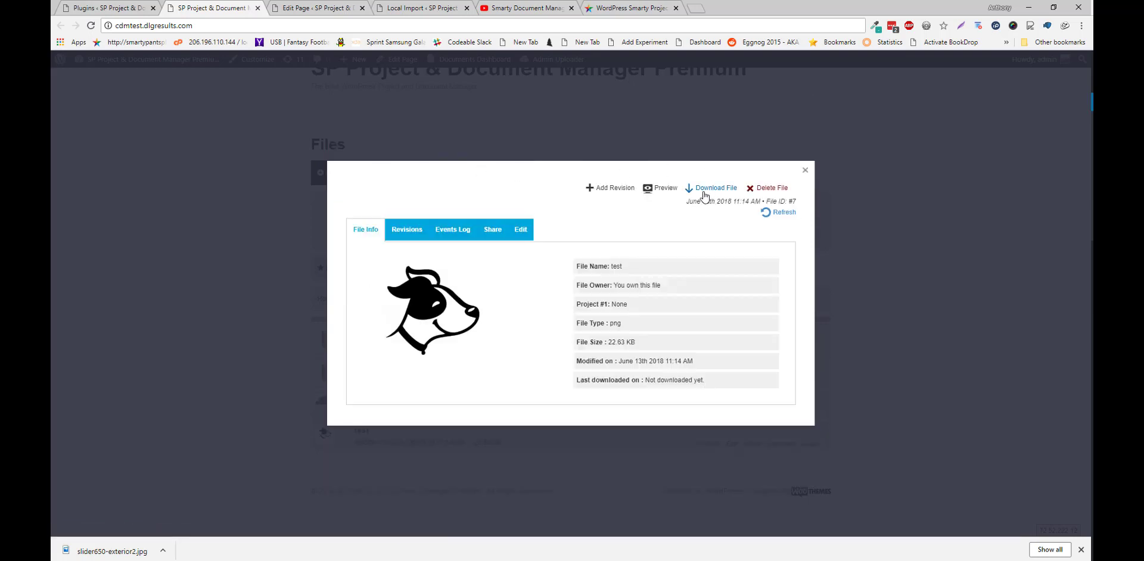
Preview the test PNG image from its file details, and close the preview and details to return to the file list
{"action": "left_click", "coordinate": [663, 191]}
{"action": "left_click", "coordinate": [887, 258]}
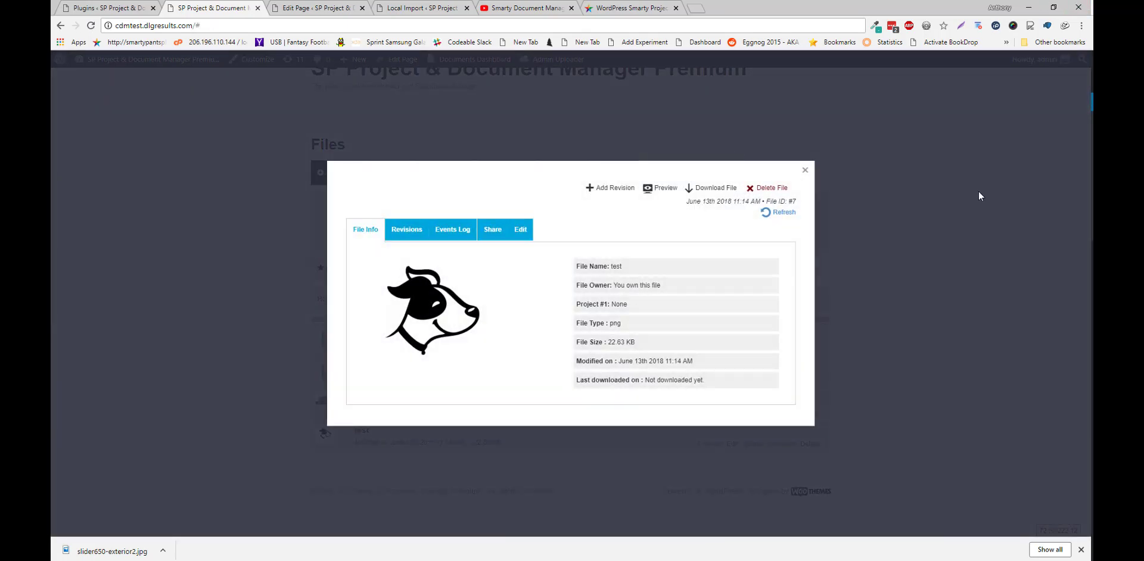
{"action": "left_click", "coordinate": [954, 199]}
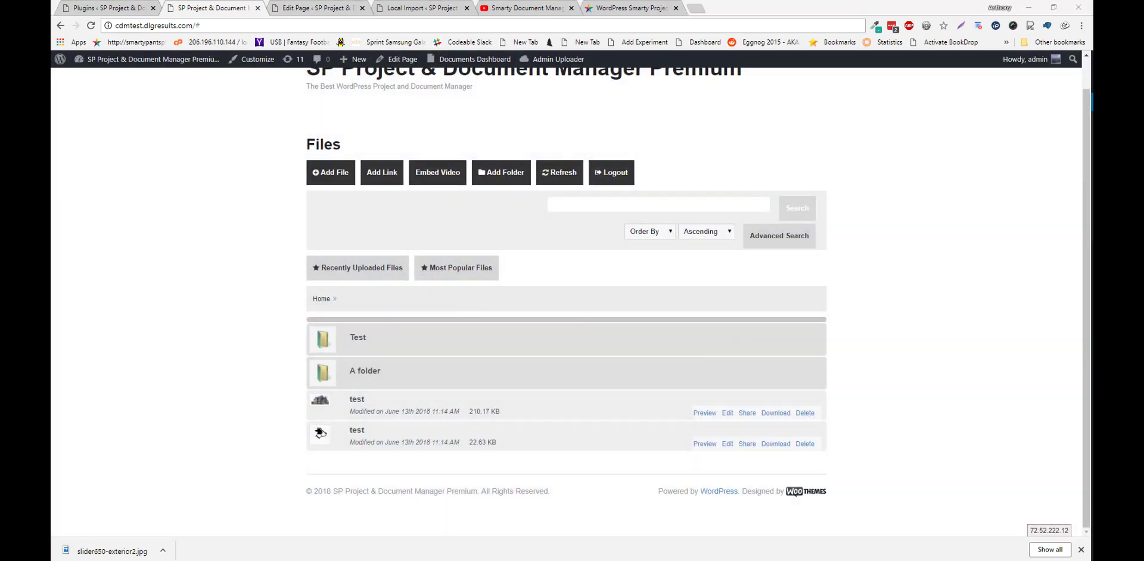
Open "A folder" and preview the pages of the "another test" PDF file
{"action": "left_click", "coordinate": [361, 370]}
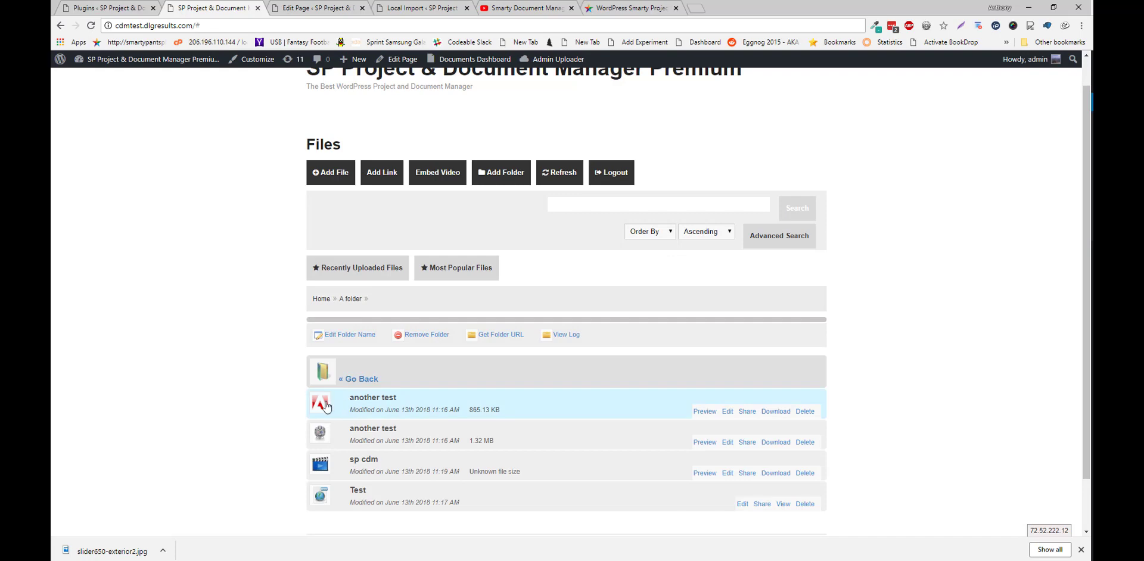
{"action": "left_click", "coordinate": [338, 402]}
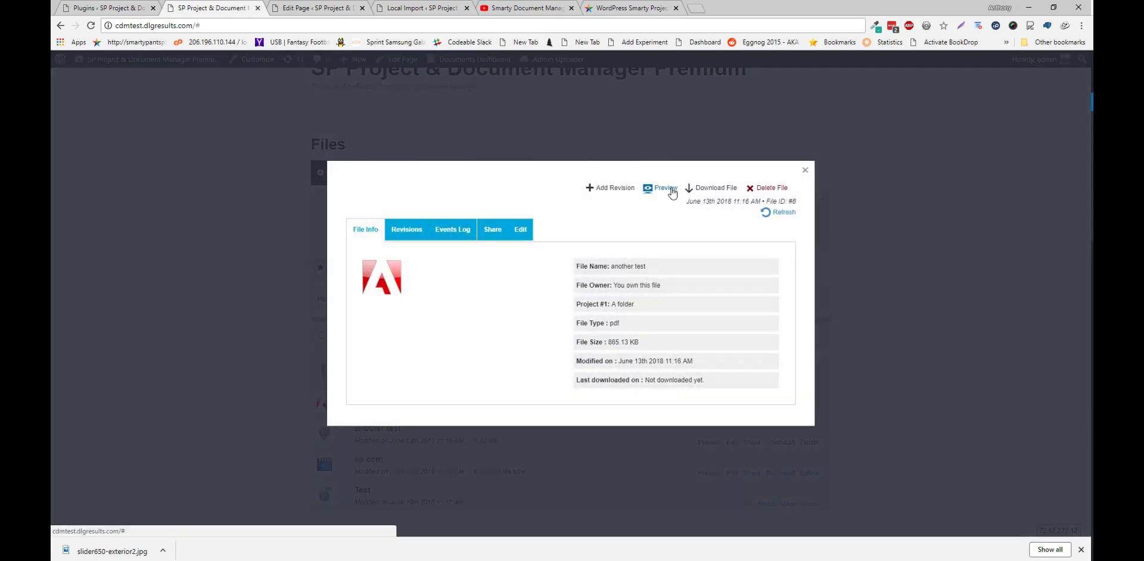
{"action": "left_click", "coordinate": [666, 188]}
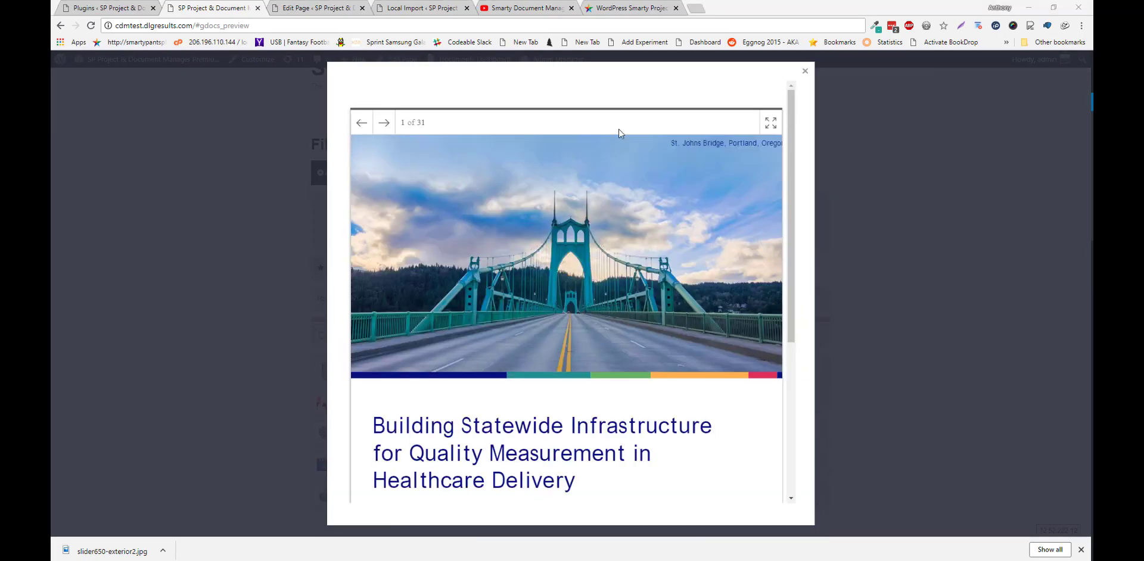
{"action": "scroll", "coordinate": [529, 252], "scroll_direction": "down", "scroll_amount": 5}
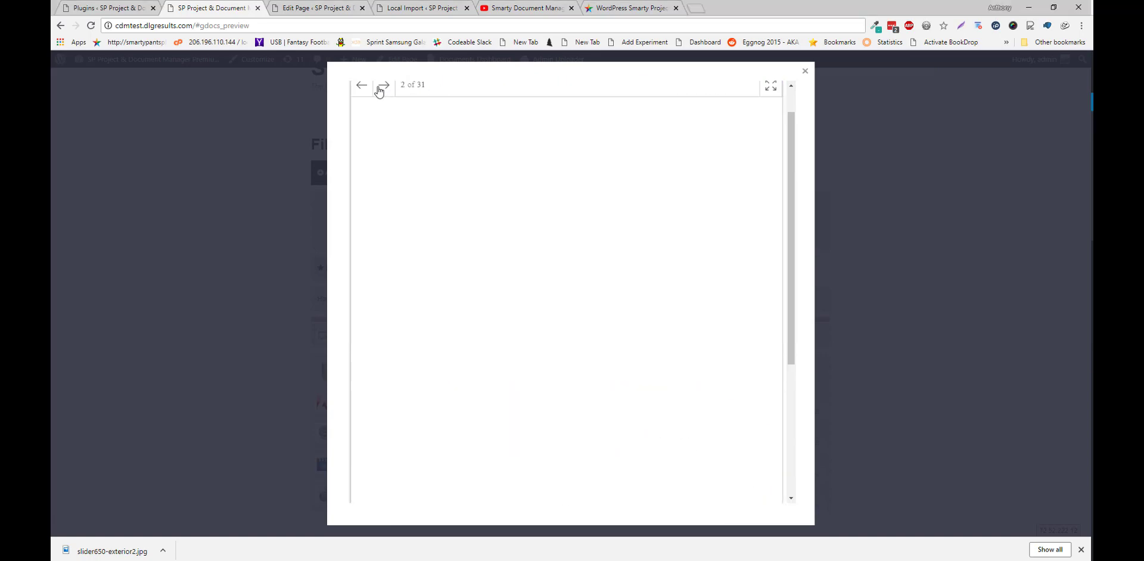
Page through the "another test" PDF preview up to the Executive Summary, and close the preview and file details
{"action": "scroll", "coordinate": [394, 128], "scroll_direction": "up", "scroll_amount": 1}
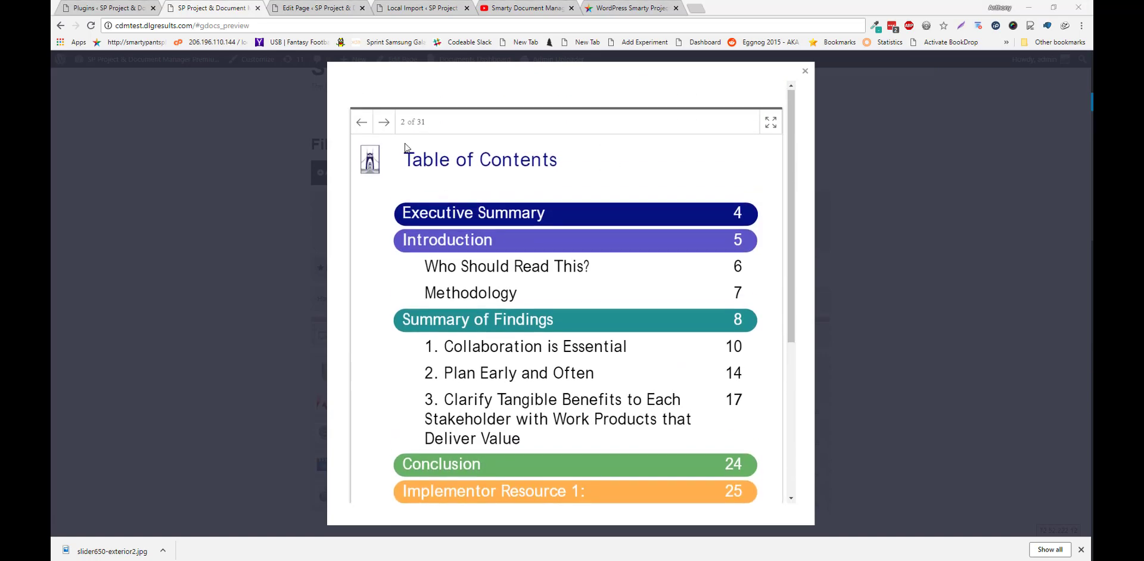
{"action": "left_click", "coordinate": [383, 124]}
{"action": "left_click", "coordinate": [383, 126]}
{"action": "left_click", "coordinate": [360, 124]}
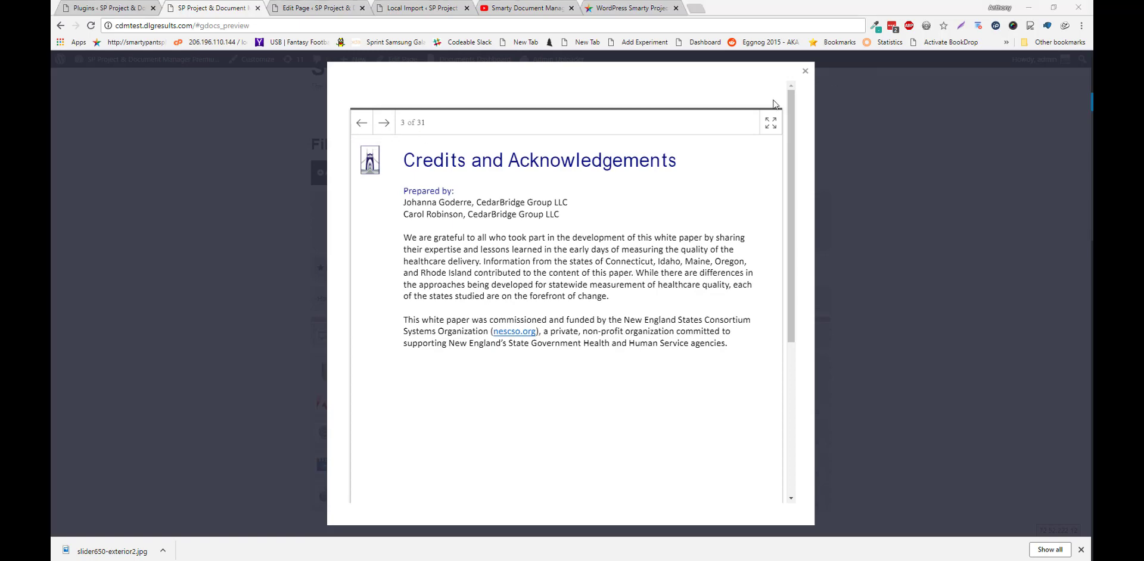
{"action": "left_click", "coordinate": [385, 123]}
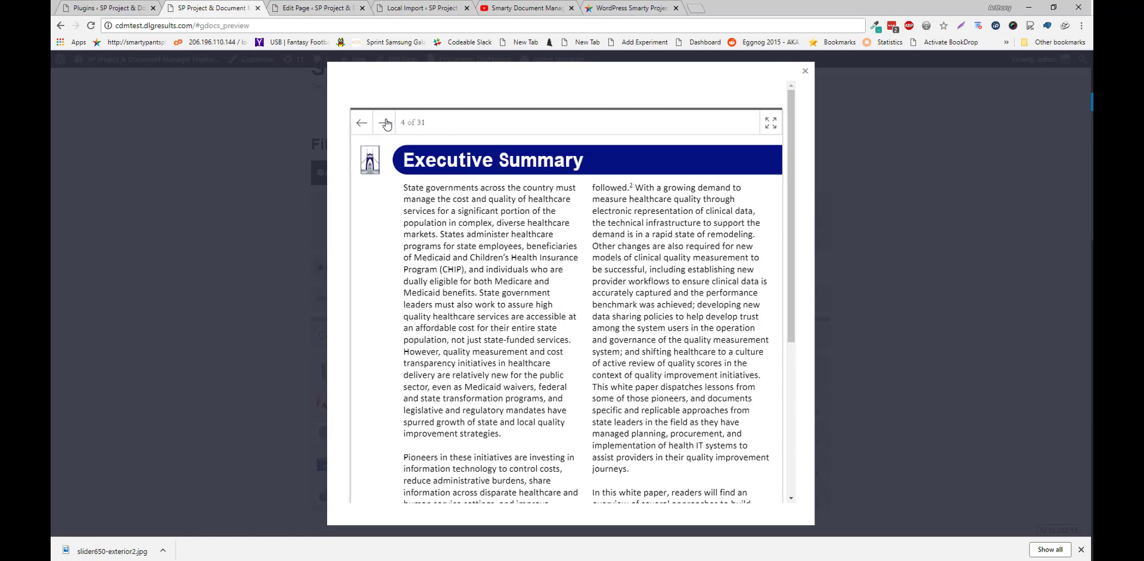
{"action": "left_click", "coordinate": [384, 123]}
{"action": "left_click", "coordinate": [370, 126]}
{"action": "left_click", "coordinate": [305, 139]}
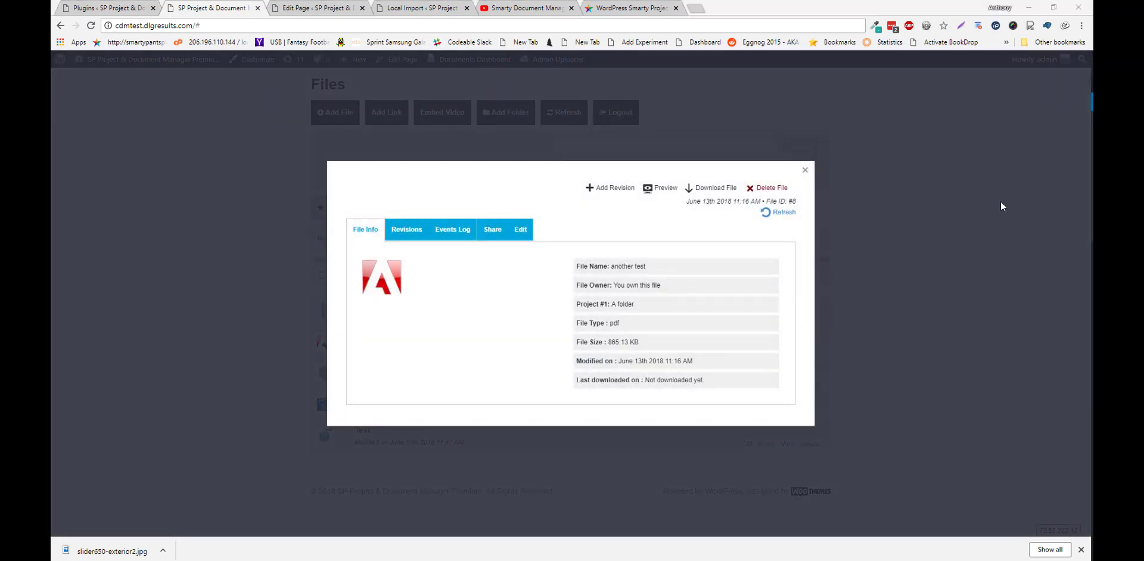
{"action": "left_click", "coordinate": [805, 170]}
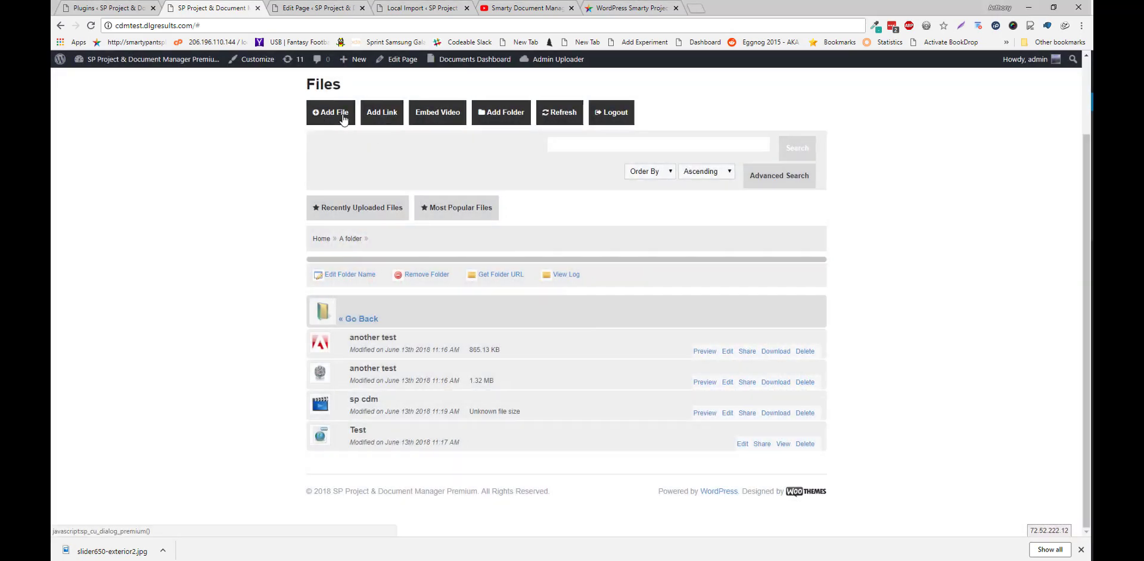
Queue Bildschirmfoto_2017_06_10_um_17.01.17.png, CedarBridge_StatewideQualityMeasurementInfrastructure_2018v2.pdf, slider650-exterior2.jpg and spp_2-1-3.png for upload to "A folder"
{"action": "left_click", "coordinate": [328, 111]}
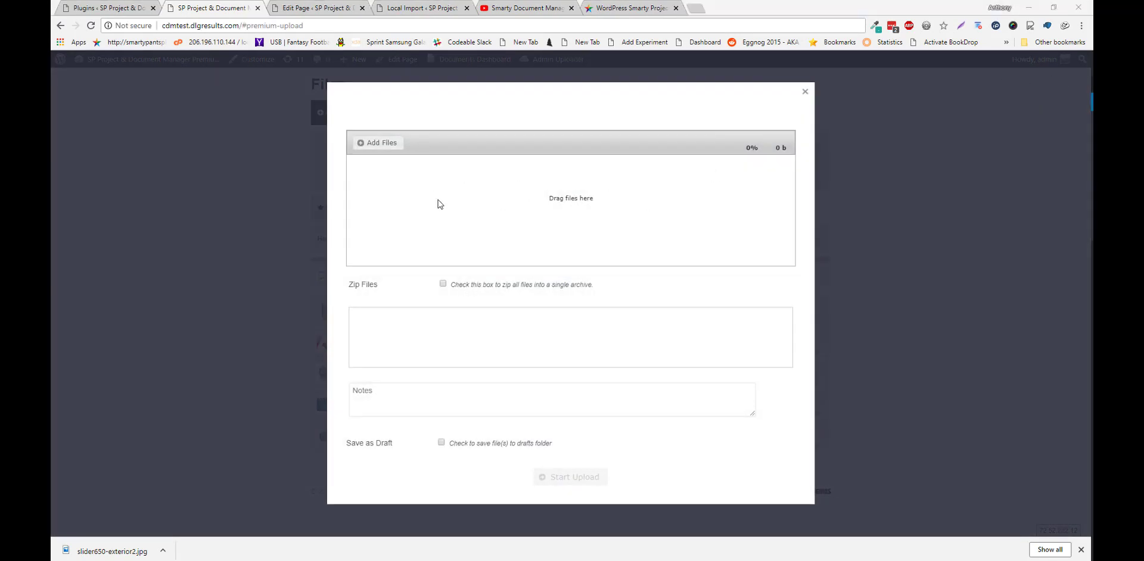
{"action": "left_click", "coordinate": [381, 143]}
{"action": "left_click_drag", "start_coordinate": [483, 156], "coordinate": [170, 62]}
{"action": "left_click", "coordinate": [756, 492]}
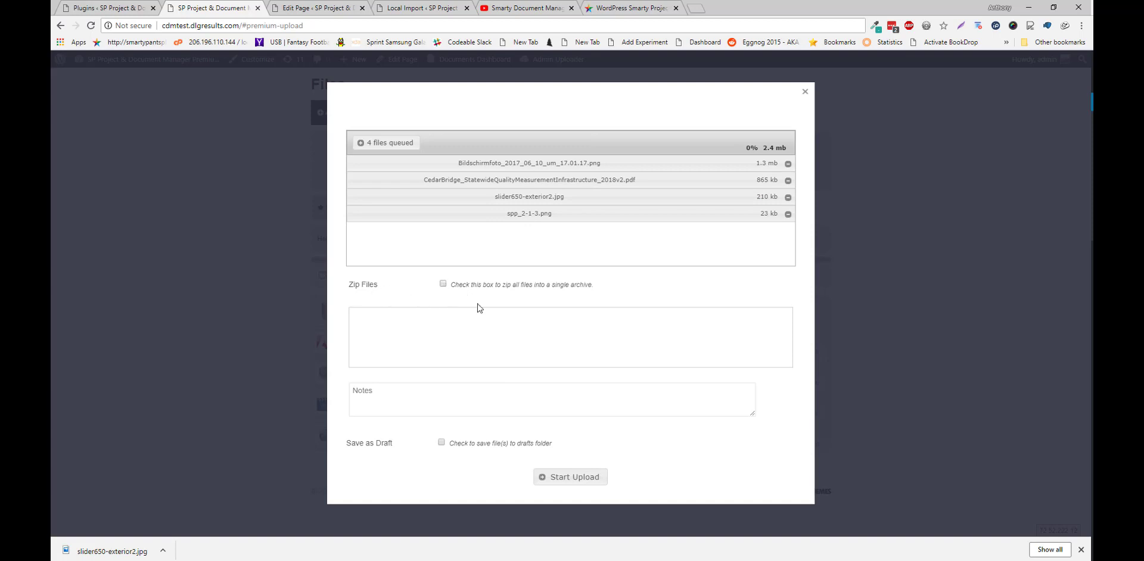
Add the tag "tag" to the queued files, upload them and review the folder's file list
{"action": "left_click", "coordinate": [436, 336]}
{"action": "type", "text": "tag"}
{"action": "key", "text": "Return"}
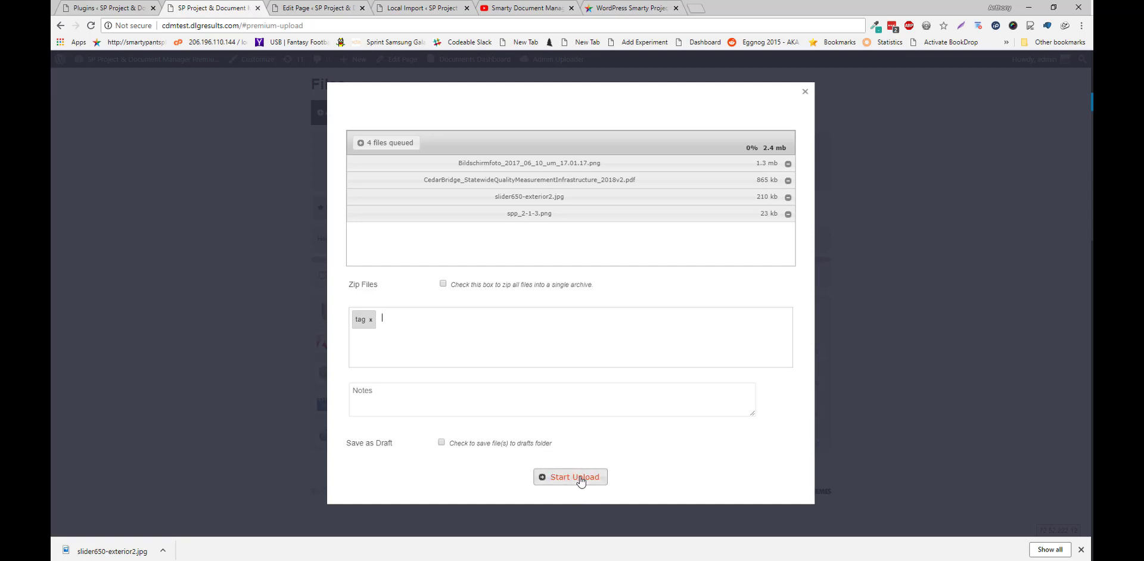
{"action": "left_click", "coordinate": [581, 481]}
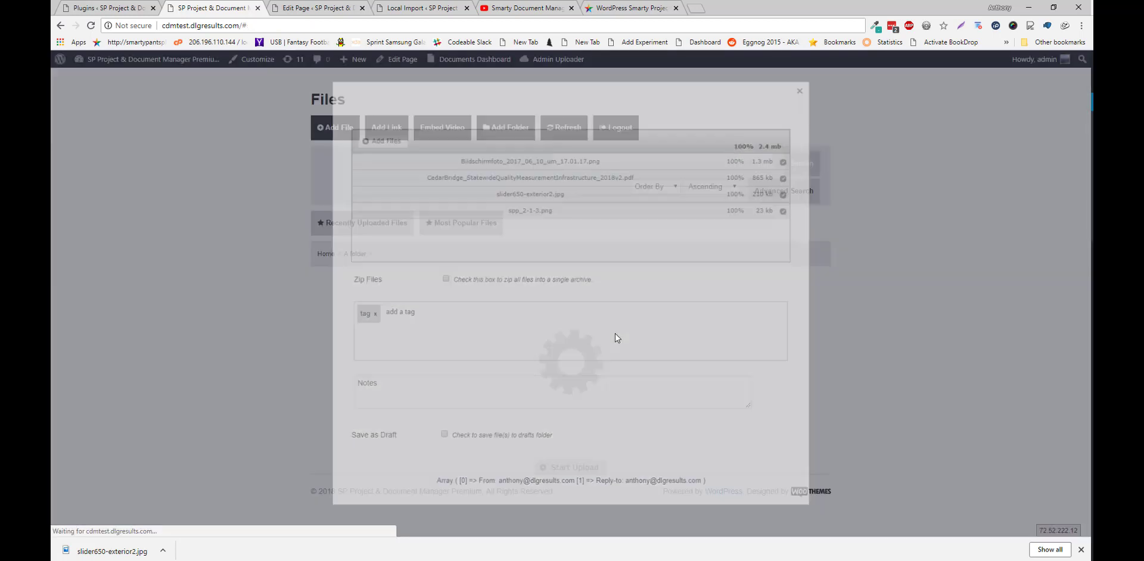
{"action": "scroll", "coordinate": [617, 336], "scroll_direction": "down", "scroll_amount": 2}
{"action": "scroll", "coordinate": [566, 298], "scroll_direction": "up", "scroll_amount": 2}
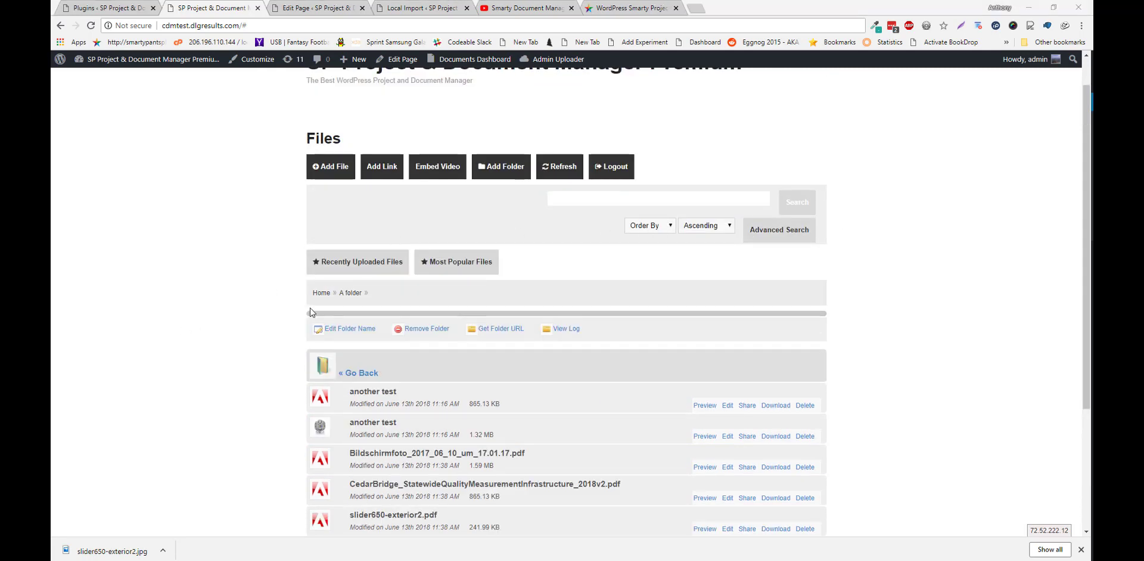
{"action": "scroll", "coordinate": [307, 315], "scroll_direction": "up", "scroll_amount": 1}
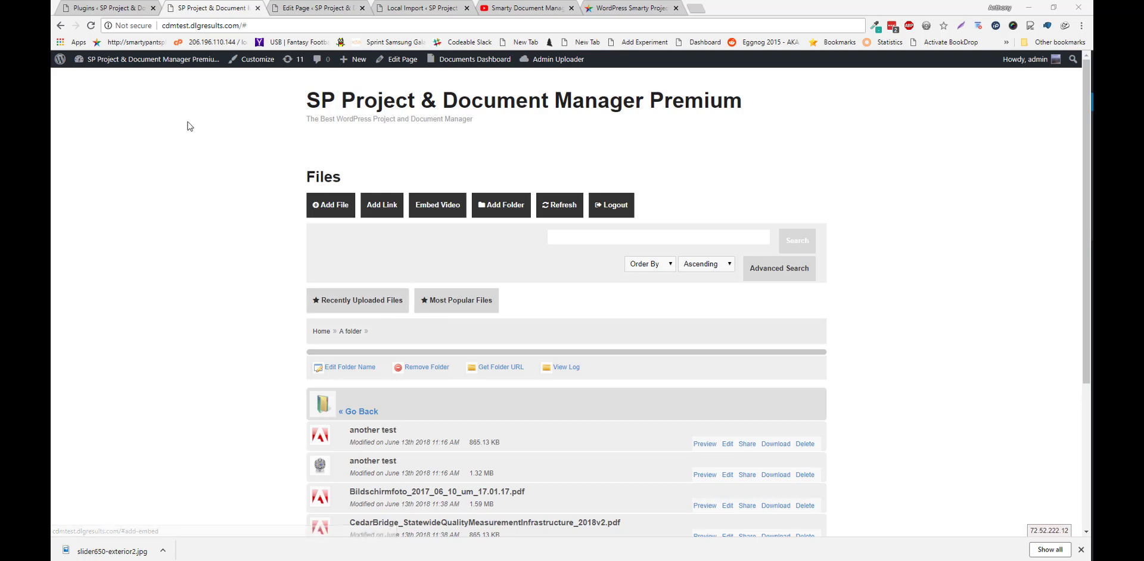
Open the document manager's Premium Settings in the WordPress admin and view the available file list templates
{"action": "left_click", "coordinate": [157, 77]}
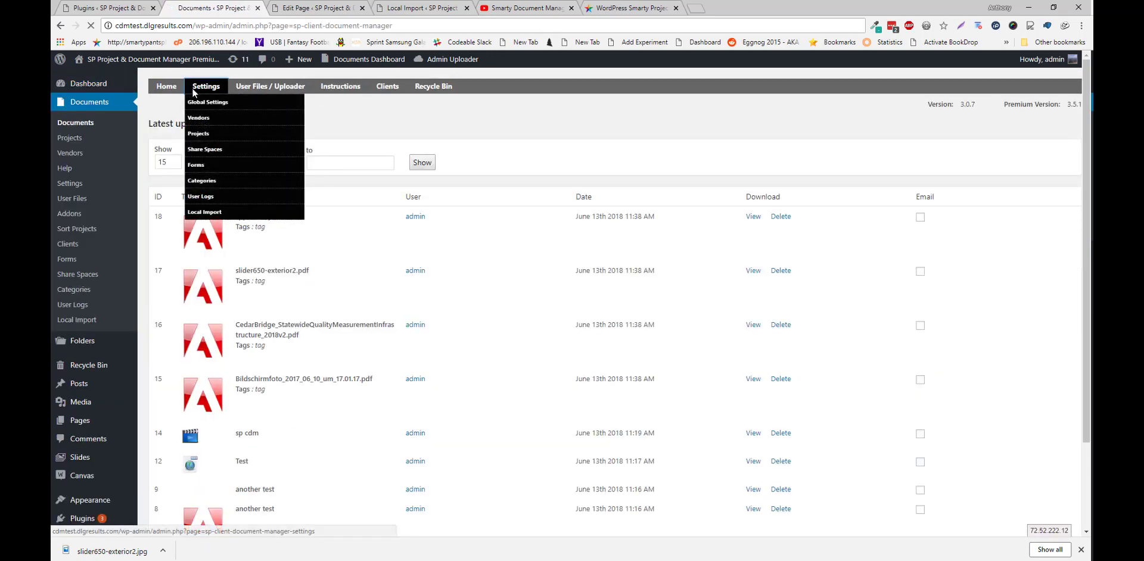
{"action": "left_click", "coordinate": [194, 91]}
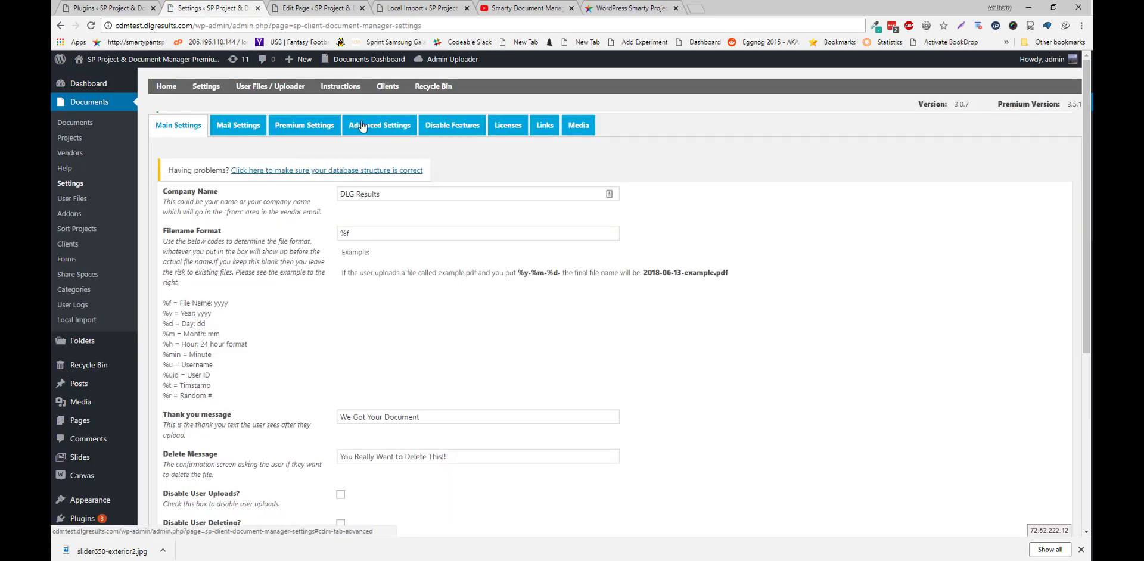
{"action": "left_click", "coordinate": [304, 125]}
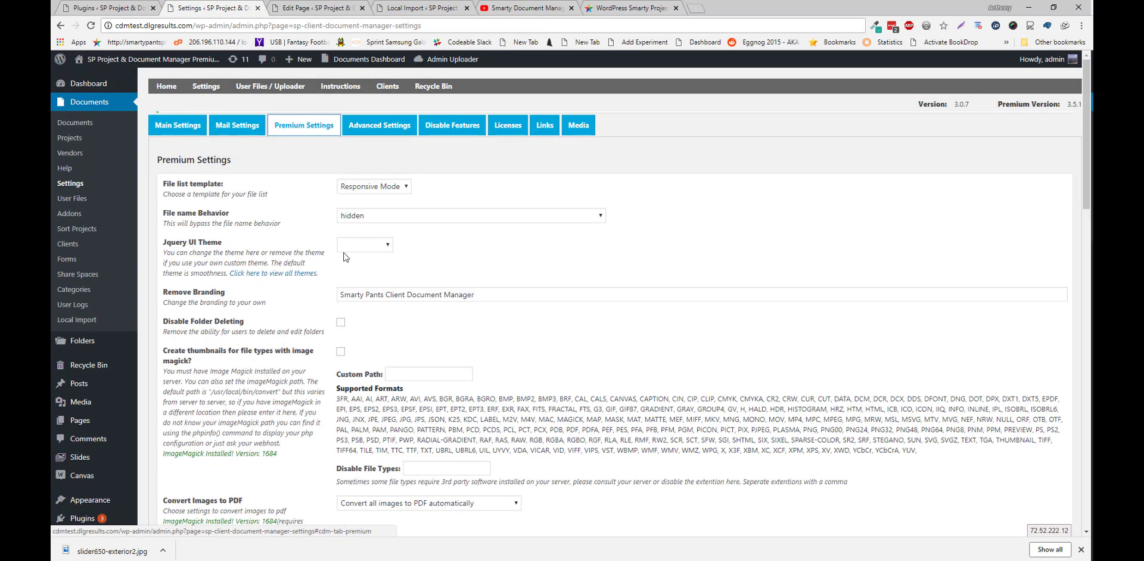
{"action": "scroll", "coordinate": [341, 256], "scroll_direction": "down", "scroll_amount": 4}
{"action": "scroll", "coordinate": [341, 257], "scroll_direction": "down", "scroll_amount": 2}
{"action": "scroll", "coordinate": [298, 238], "scroll_direction": "up", "scroll_amount": 6}
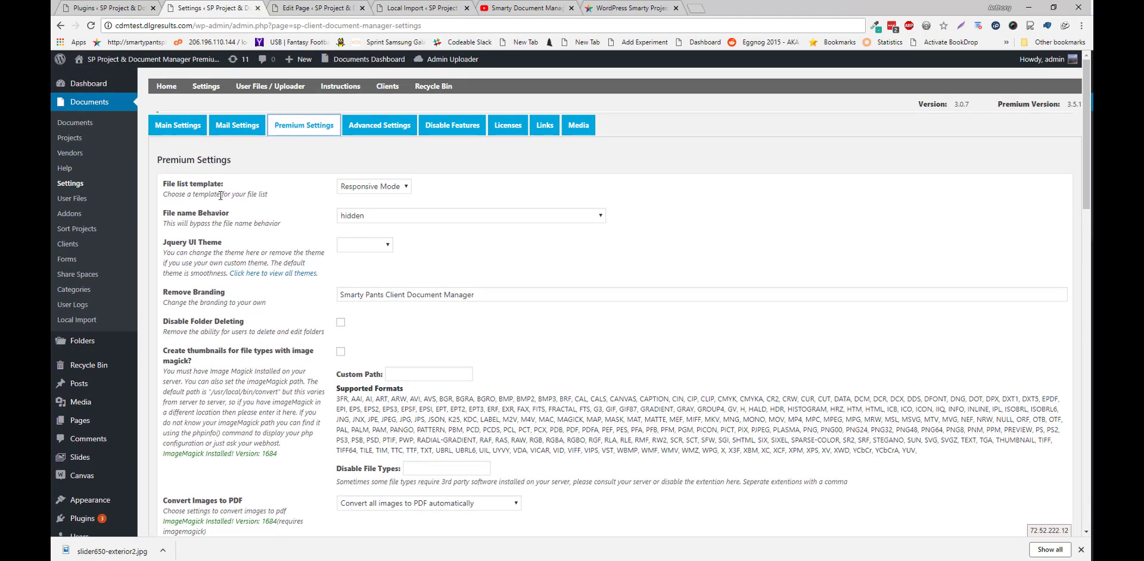
{"action": "left_click", "coordinate": [346, 189]}
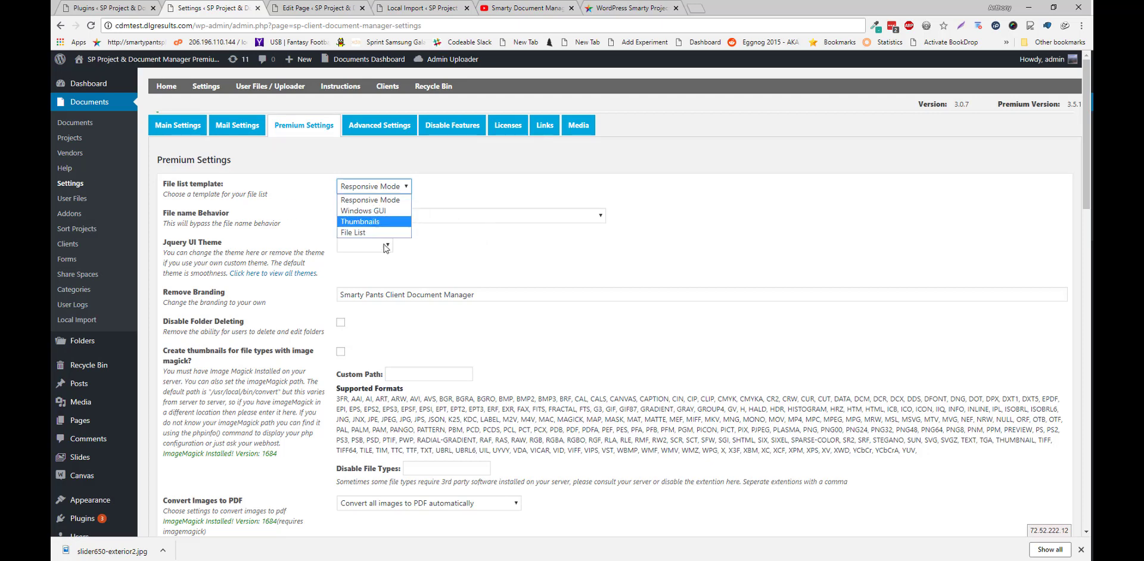
{"action": "left_click", "coordinate": [287, 225]}
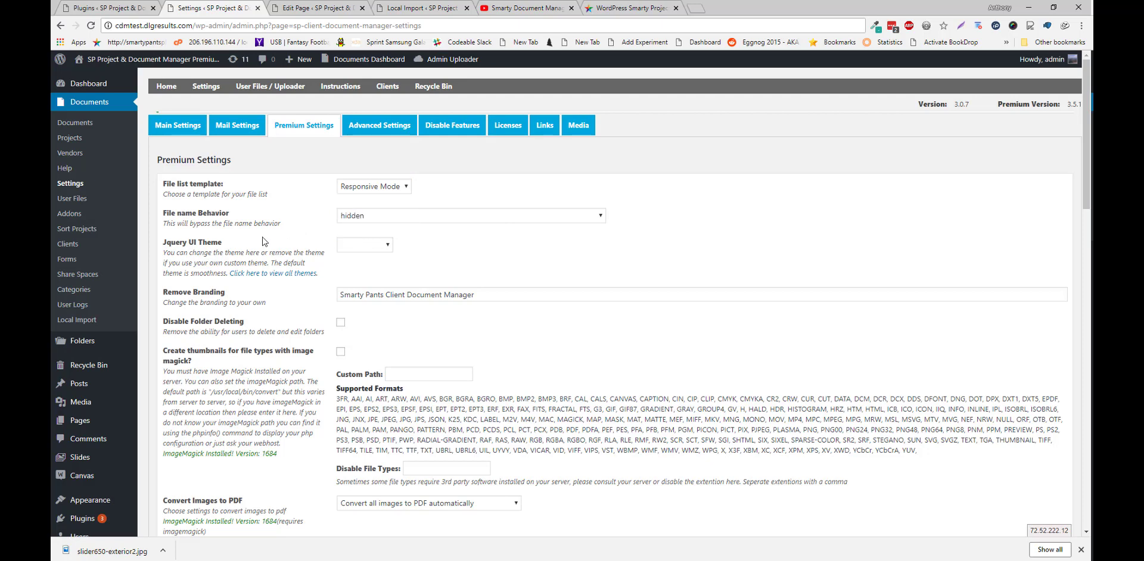
Examine the Premium Settings, including ImageMagick thumbnail formats, image-to-PDF conversion, uploader and category options, and the WooCommerce settings
{"action": "scroll", "coordinate": [260, 243], "scroll_direction": "down", "scroll_amount": 2}
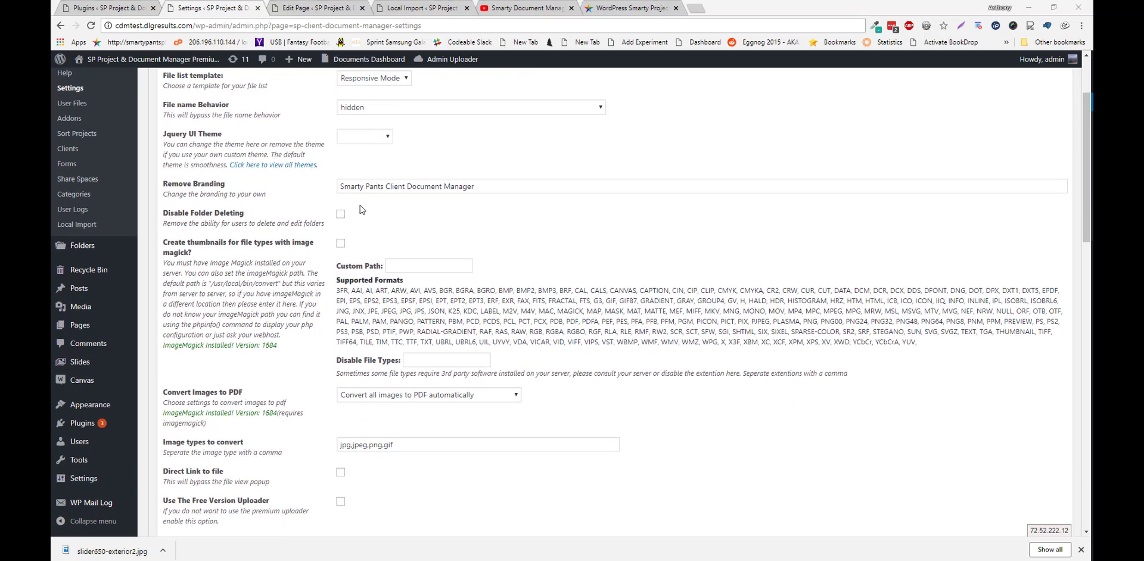
{"action": "scroll", "coordinate": [335, 224], "scroll_direction": "down", "scroll_amount": 3}
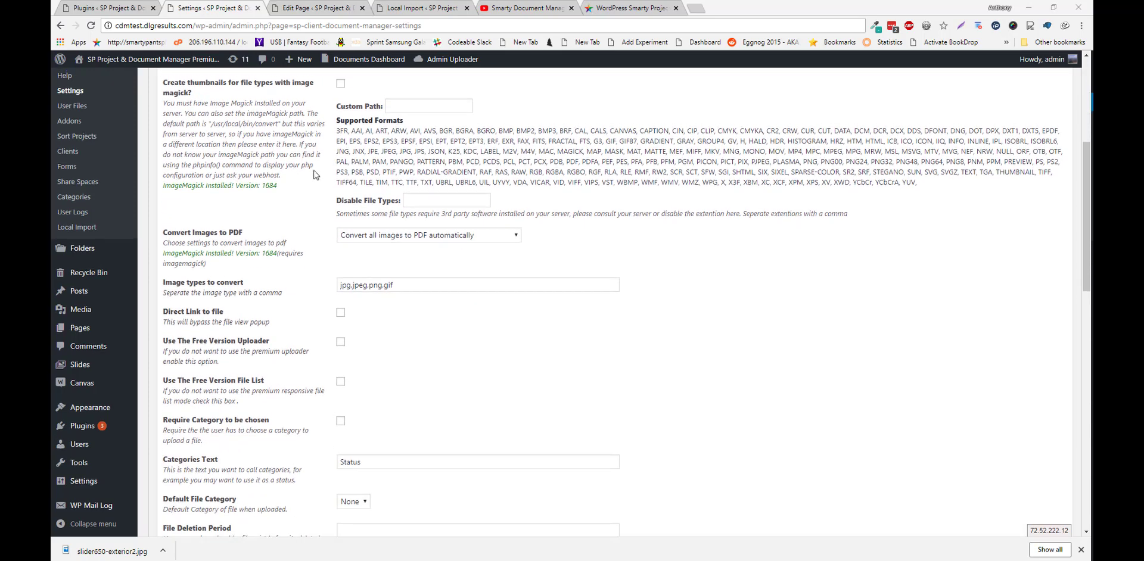
{"action": "scroll", "coordinate": [314, 174], "scroll_direction": "up", "scroll_amount": 2}
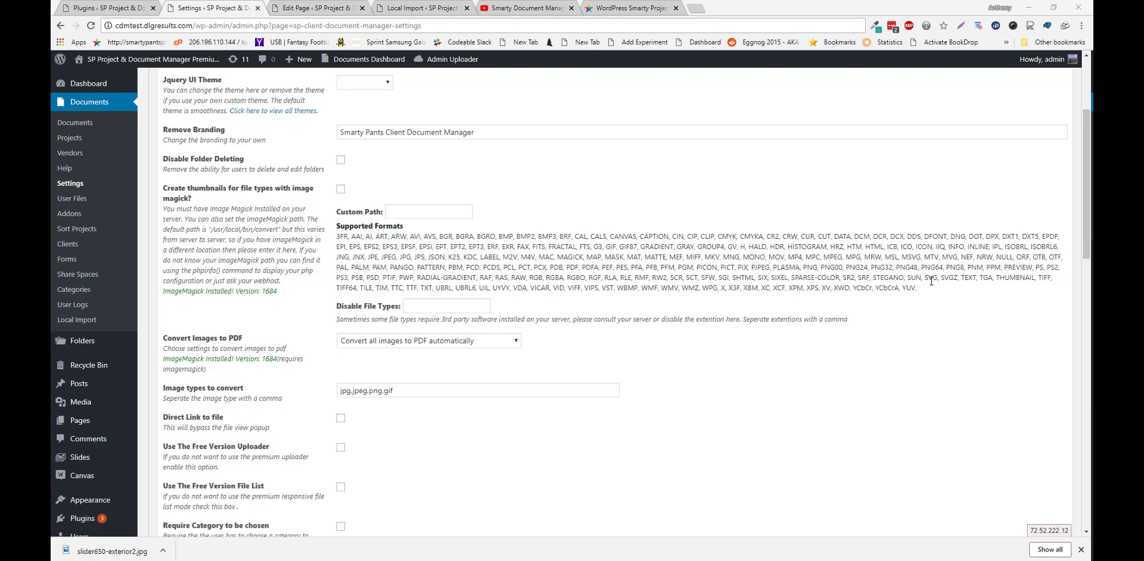
{"action": "left_click_drag", "start_coordinate": [930, 281], "coordinate": [390, 247]}
{"action": "left_click", "coordinate": [364, 255]}
{"action": "scroll", "coordinate": [245, 320], "scroll_direction": "down", "scroll_amount": 2}
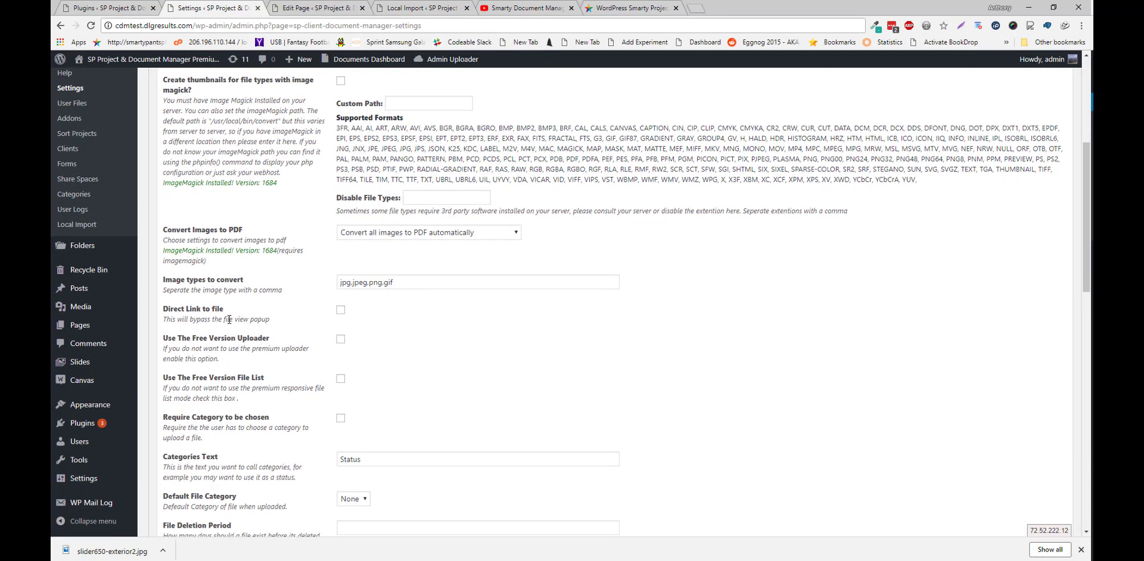
{"action": "scroll", "coordinate": [228, 319], "scroll_direction": "down", "scroll_amount": 3}
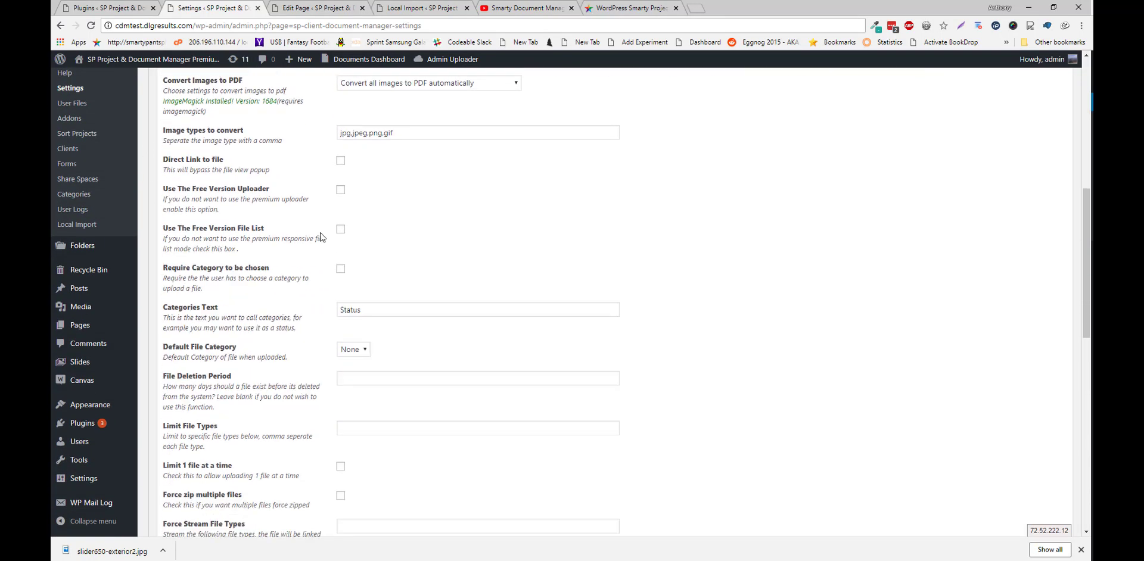
{"action": "scroll", "coordinate": [320, 237], "scroll_direction": "down", "scroll_amount": 10}
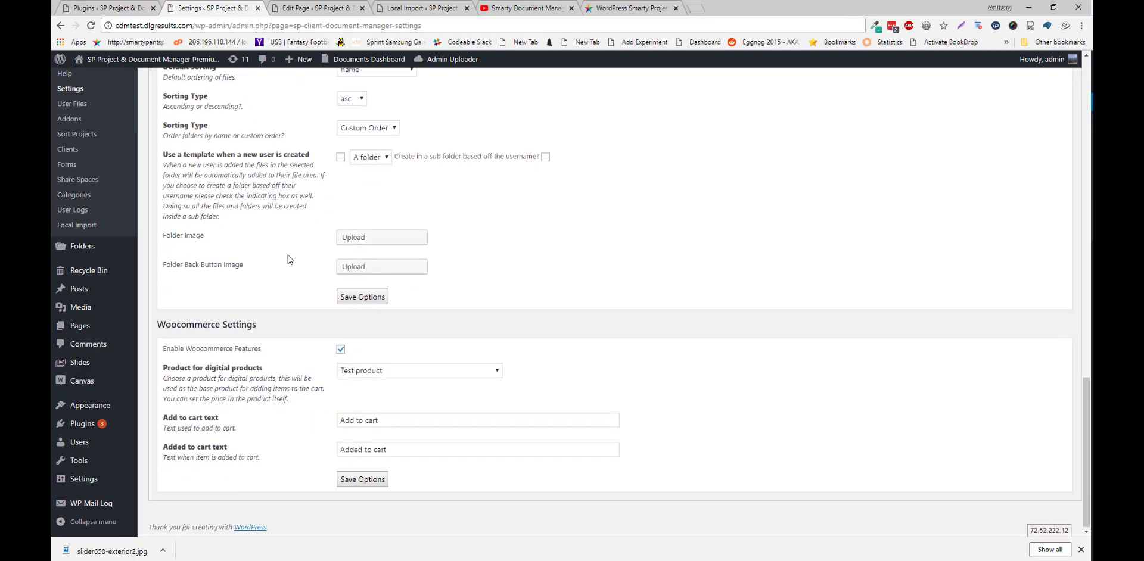
{"action": "scroll", "coordinate": [288, 255], "scroll_direction": "up", "scroll_amount": 12}
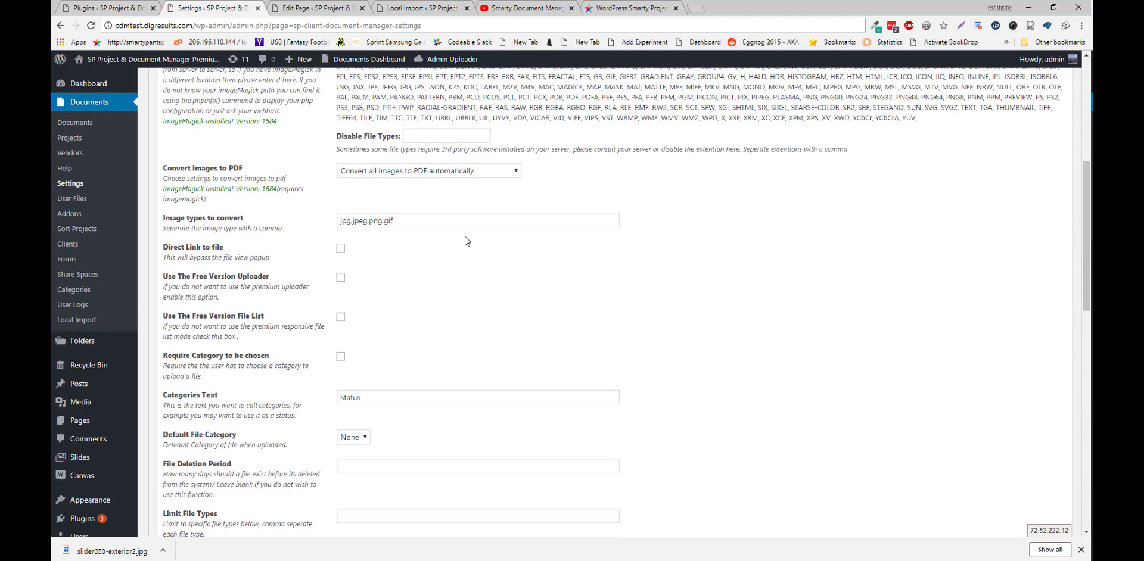
{"action": "scroll", "coordinate": [466, 243], "scroll_direction": "up", "scroll_amount": 2}
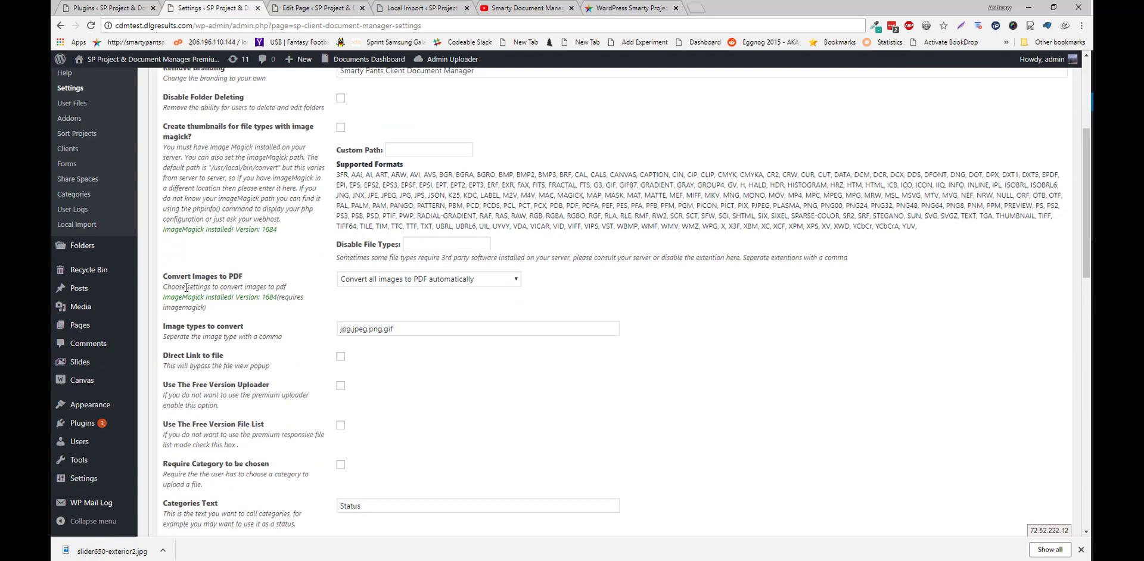
{"action": "scroll", "coordinate": [273, 317], "scroll_direction": "up", "scroll_amount": 4}
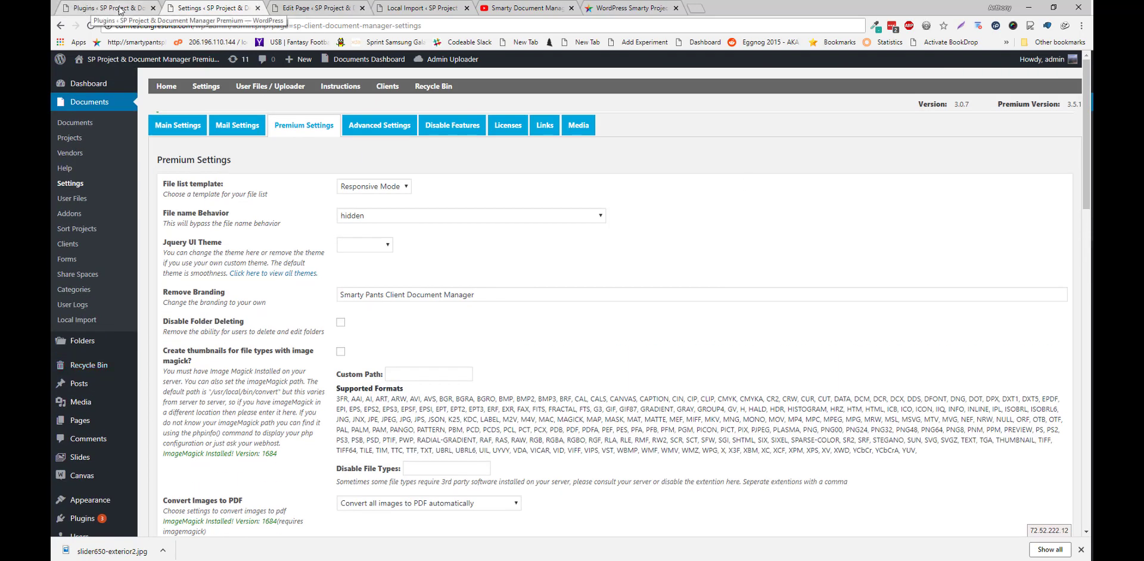
Switch to the Smarty Pants Plugins website and view its add-ons for SP Project & Document Manager
{"action": "left_click", "coordinate": [633, 9]}
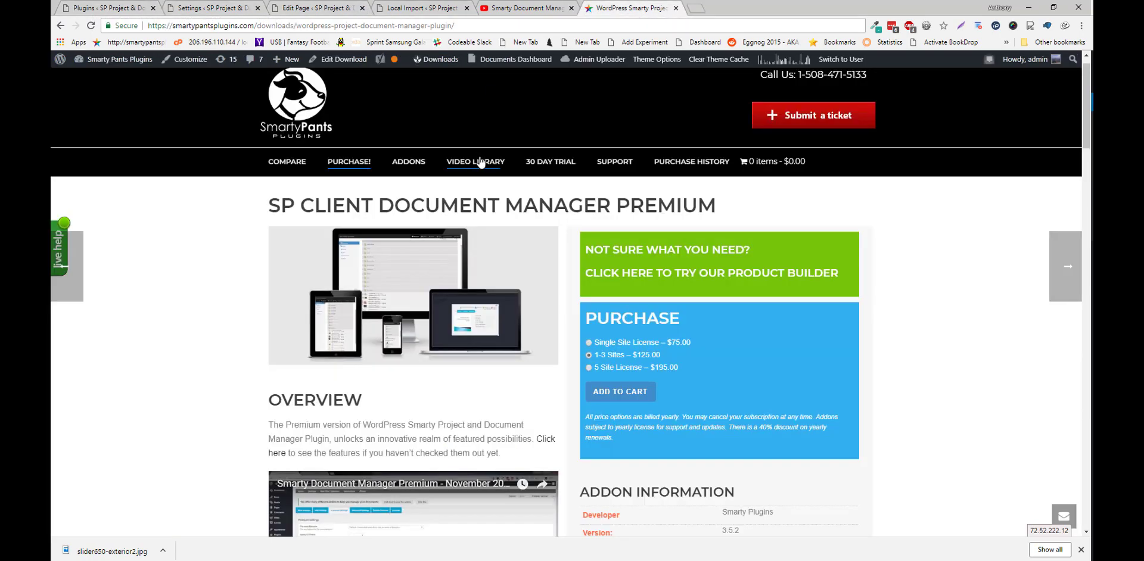
{"action": "left_click", "coordinate": [409, 162]}
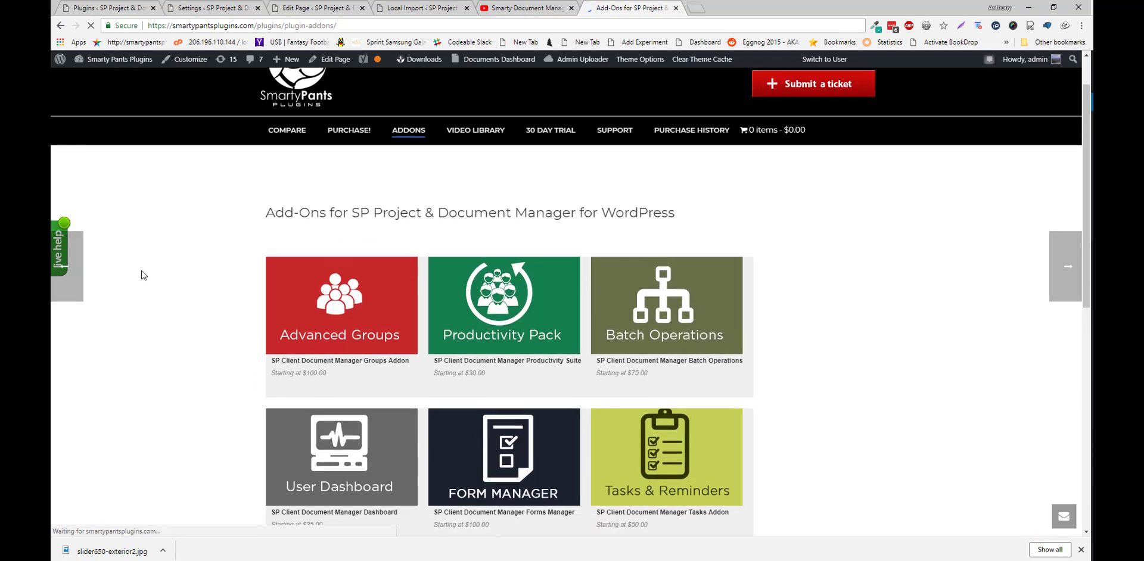
{"action": "scroll", "coordinate": [142, 274], "scroll_direction": "down", "scroll_amount": 2}
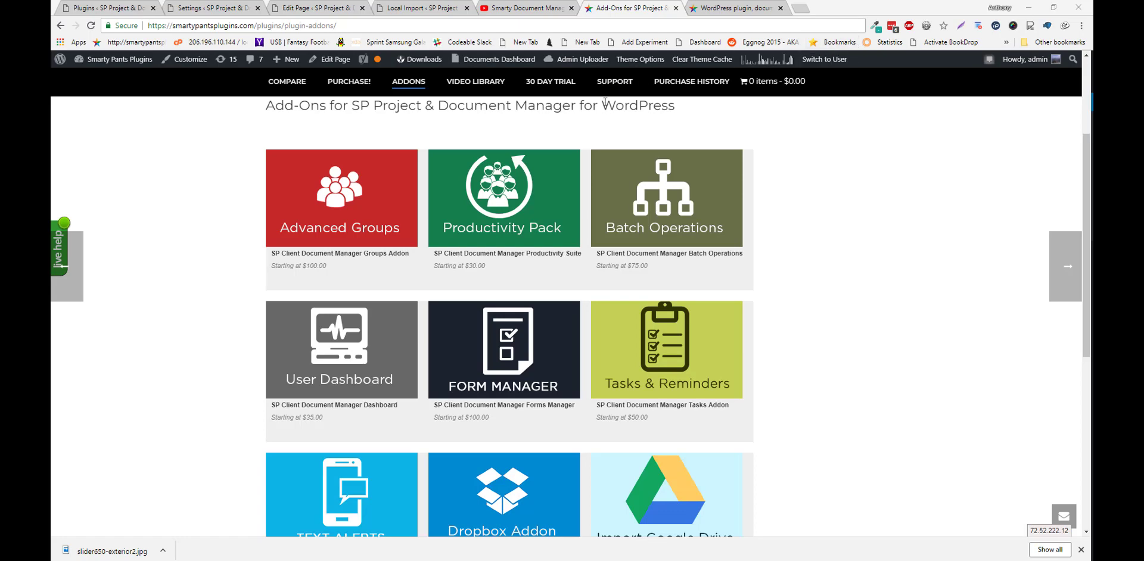
Review the Productivity Suite add-on's product page, covering user comments, Google shortlinks and the download logging system
{"action": "left_click", "coordinate": [721, 7]}
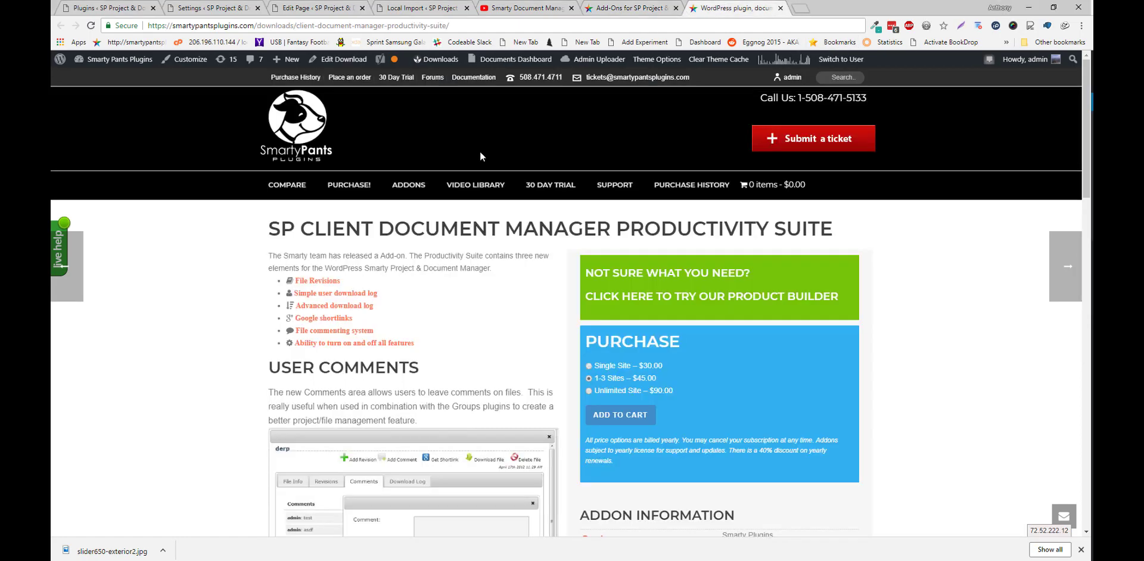
{"action": "scroll", "coordinate": [387, 293], "scroll_direction": "down", "scroll_amount": 1}
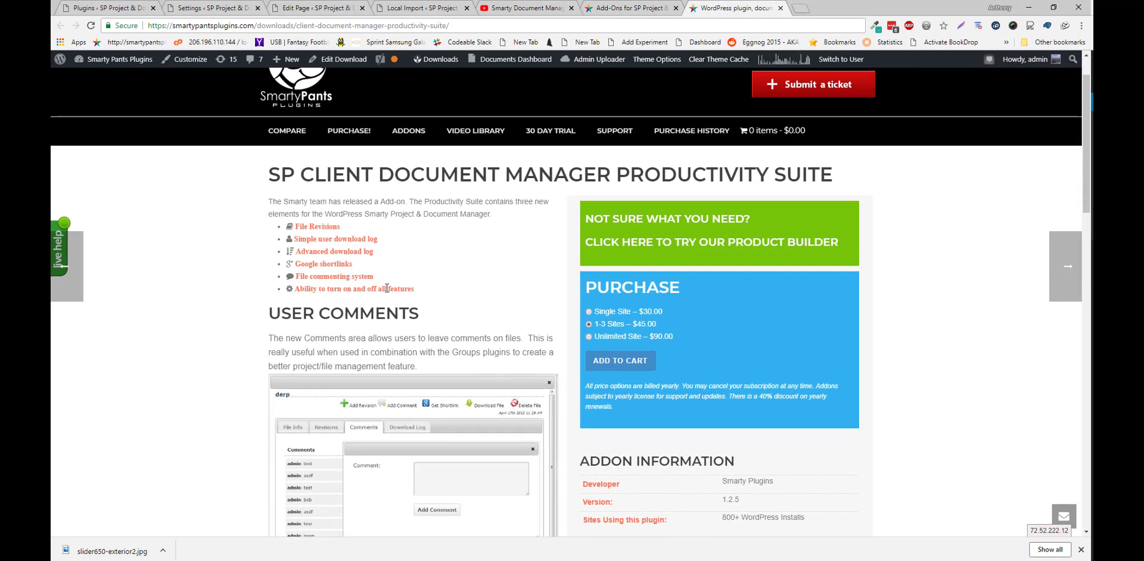
{"action": "scroll", "coordinate": [426, 293], "scroll_direction": "down", "scroll_amount": 2}
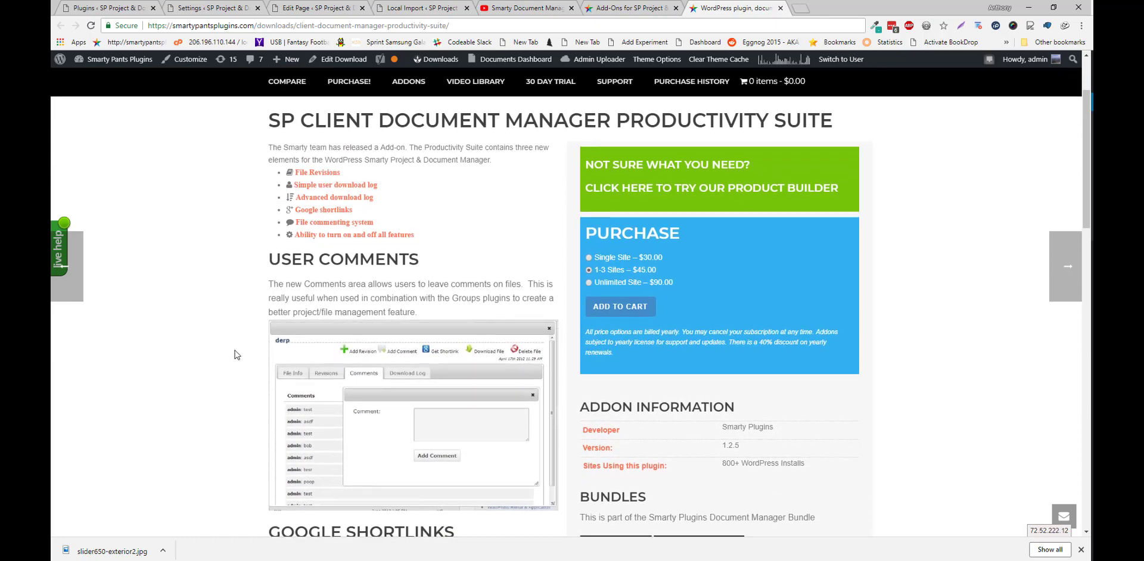
{"action": "scroll", "coordinate": [225, 348], "scroll_direction": "down", "scroll_amount": 1}
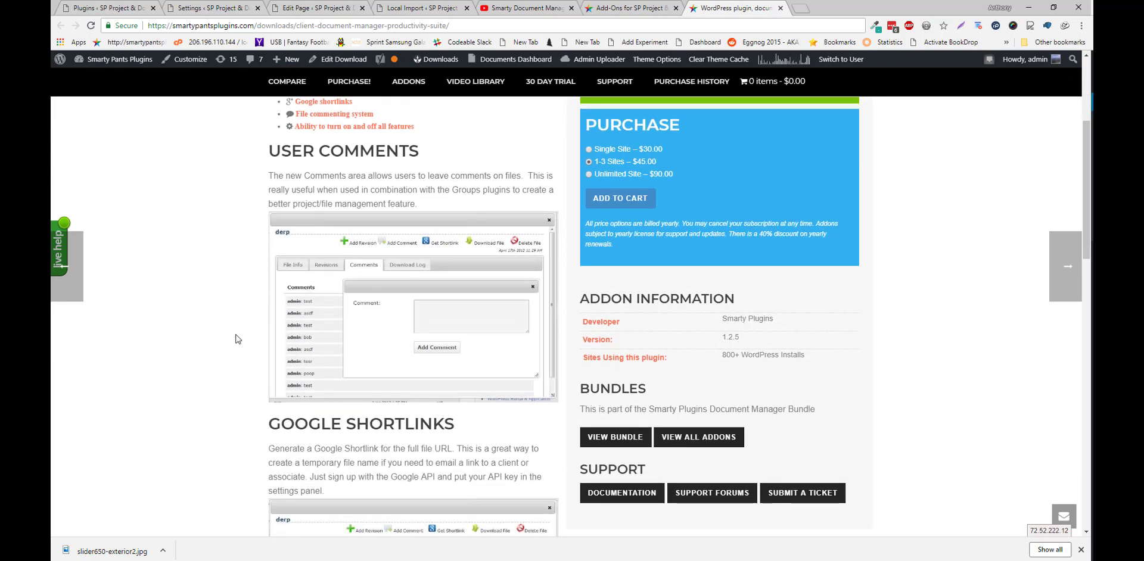
{"action": "scroll", "coordinate": [523, 358], "scroll_direction": "down", "scroll_amount": 5}
{"action": "scroll", "coordinate": [431, 398], "scroll_direction": "down", "scroll_amount": 5}
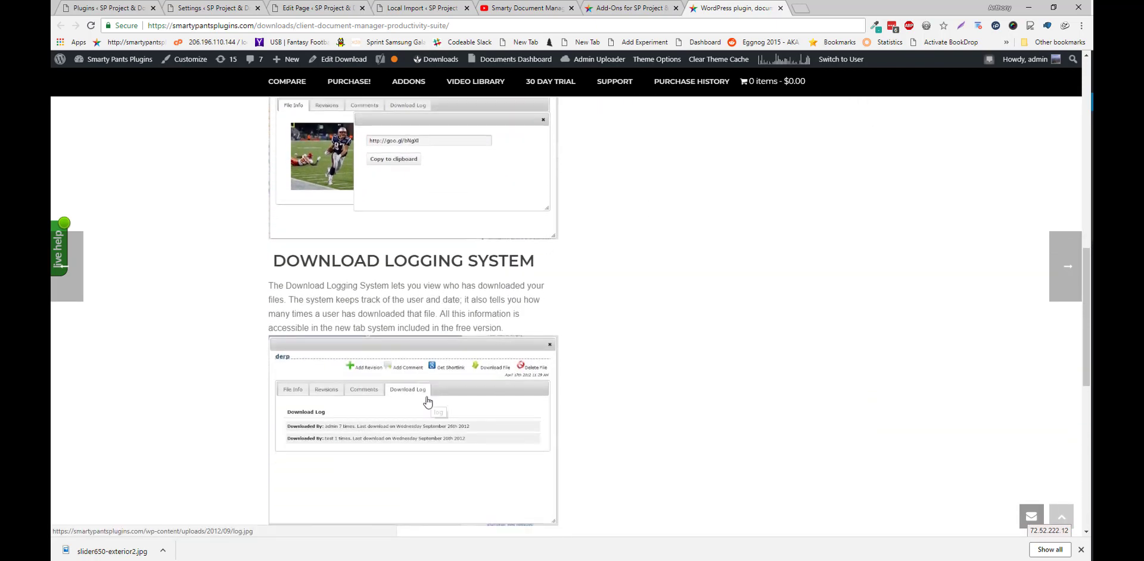
{"action": "scroll", "coordinate": [437, 403], "scroll_direction": "up", "scroll_amount": 5}
{"action": "scroll", "coordinate": [437, 404], "scroll_direction": "up", "scroll_amount": 6}
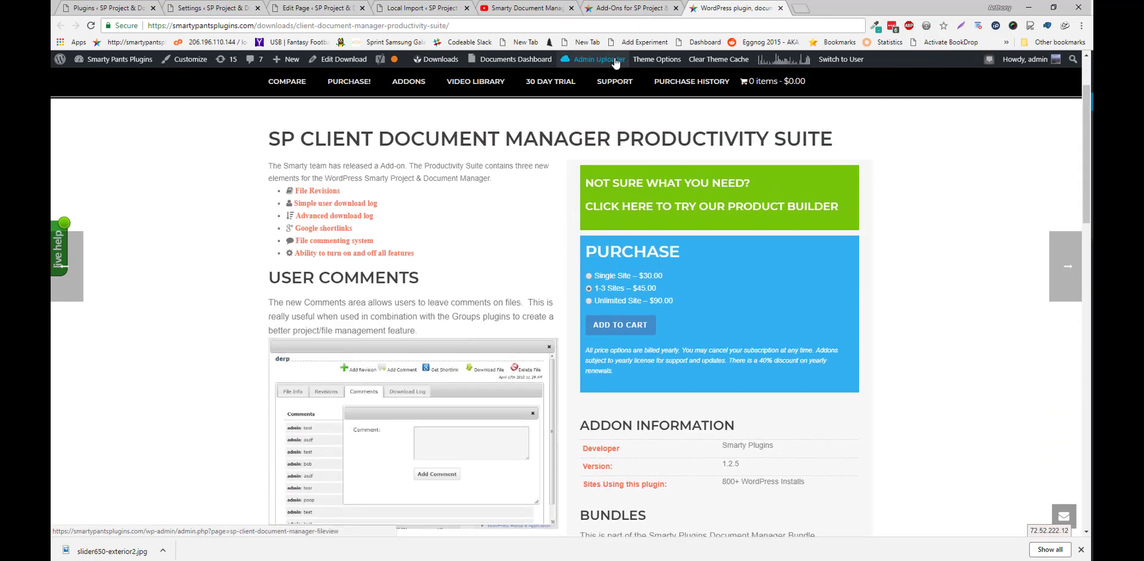
Return to the add-ons overview page and look through the available add-ons, from Advanced Groups and Productivity Pack to Text Alerts
{"action": "left_click", "coordinate": [626, 8]}
{"action": "scroll", "coordinate": [712, 140], "scroll_direction": "down", "scroll_amount": 2}
{"action": "scroll", "coordinate": [712, 224], "scroll_direction": "up", "scroll_amount": 2}
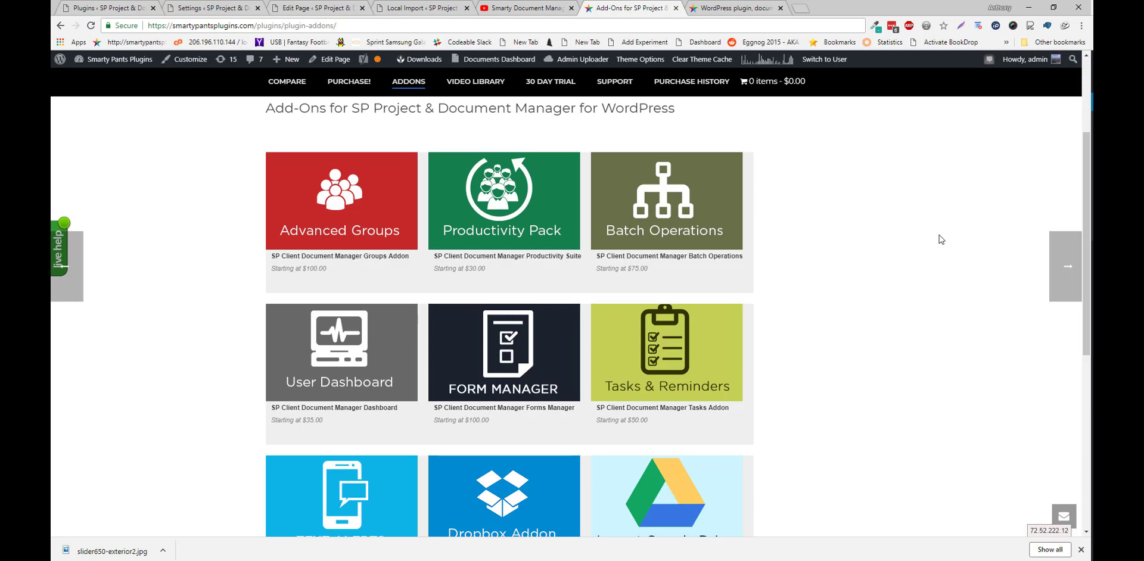
{"action": "scroll", "coordinate": [943, 235], "scroll_direction": "down", "scroll_amount": 3}
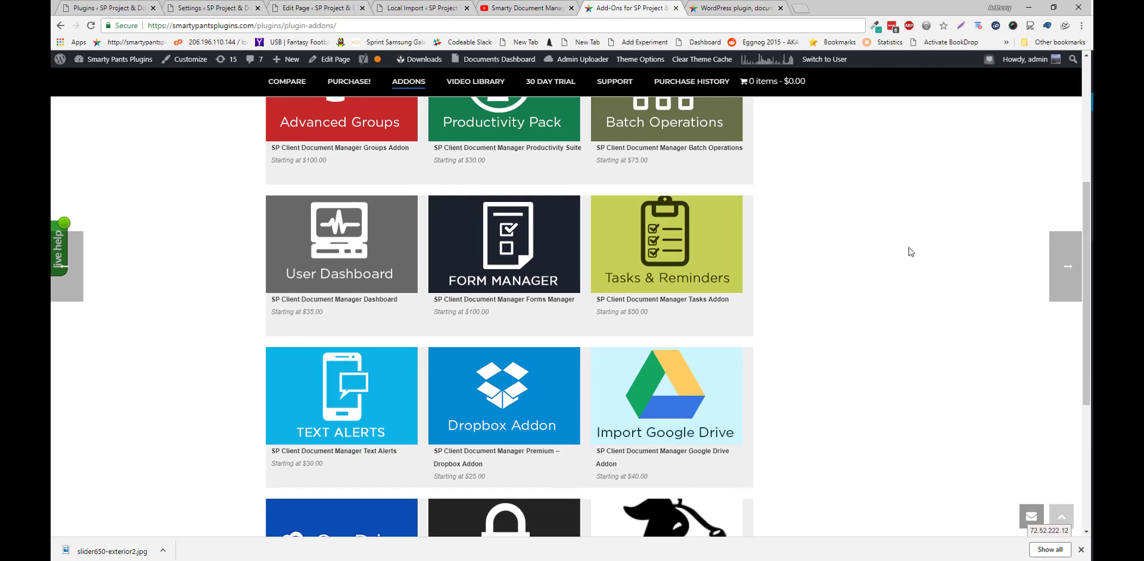
{"action": "scroll", "coordinate": [894, 253], "scroll_direction": "up", "scroll_amount": 1}
{"action": "scroll", "coordinate": [699, 249], "scroll_direction": "down", "scroll_amount": 2}
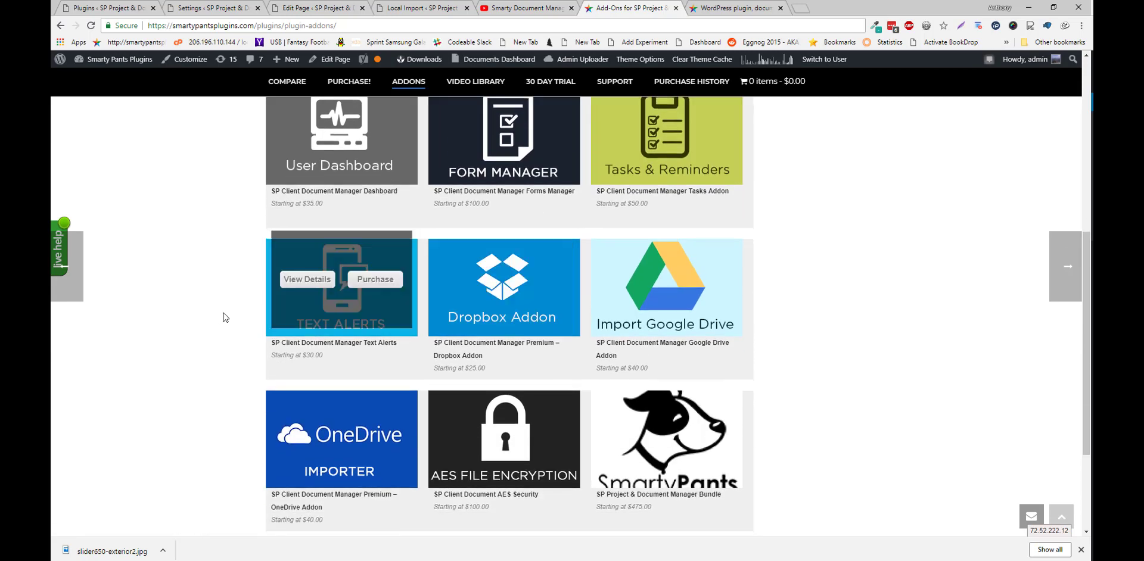
{"action": "mouse_move", "coordinate": [332, 332]}
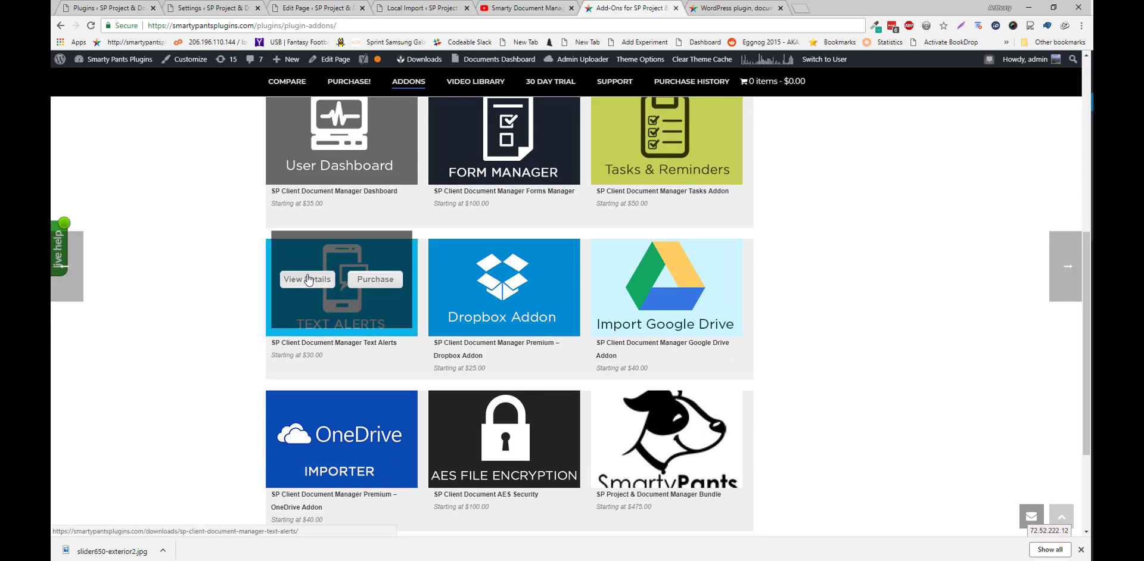
{"action": "scroll", "coordinate": [225, 259], "scroll_direction": "up", "scroll_amount": 1}
{"action": "scroll", "coordinate": [225, 259], "scroll_direction": "up", "scroll_amount": 2}
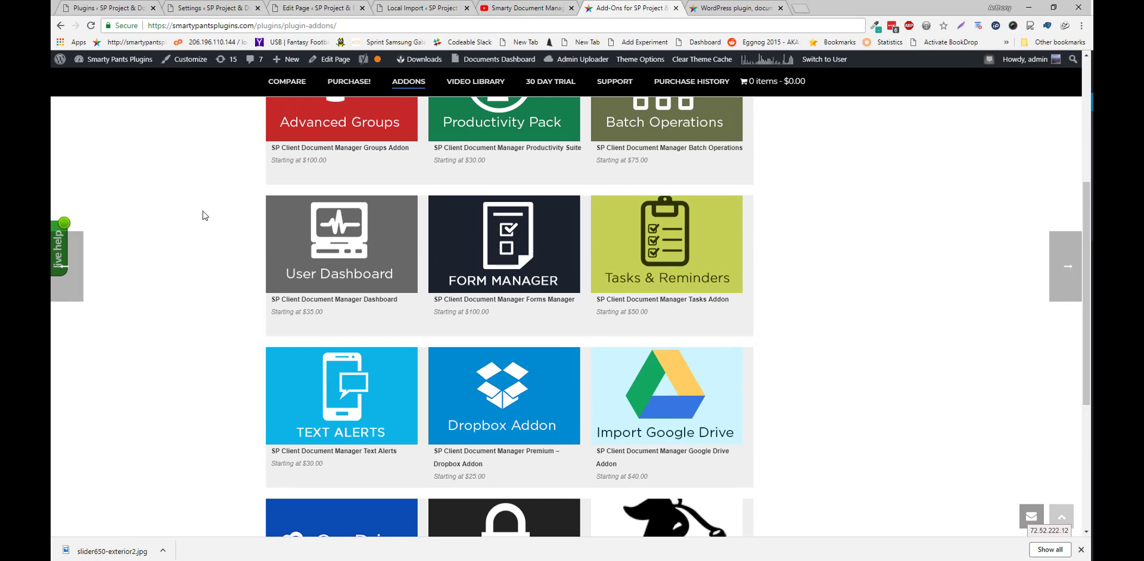
Review the remaining add-ons, including the Dropbox, Google Drive and OneDrive importers, AES File Encryption and the Document Manager Bundle
{"action": "scroll", "coordinate": [191, 230], "scroll_direction": "down", "scroll_amount": 2}
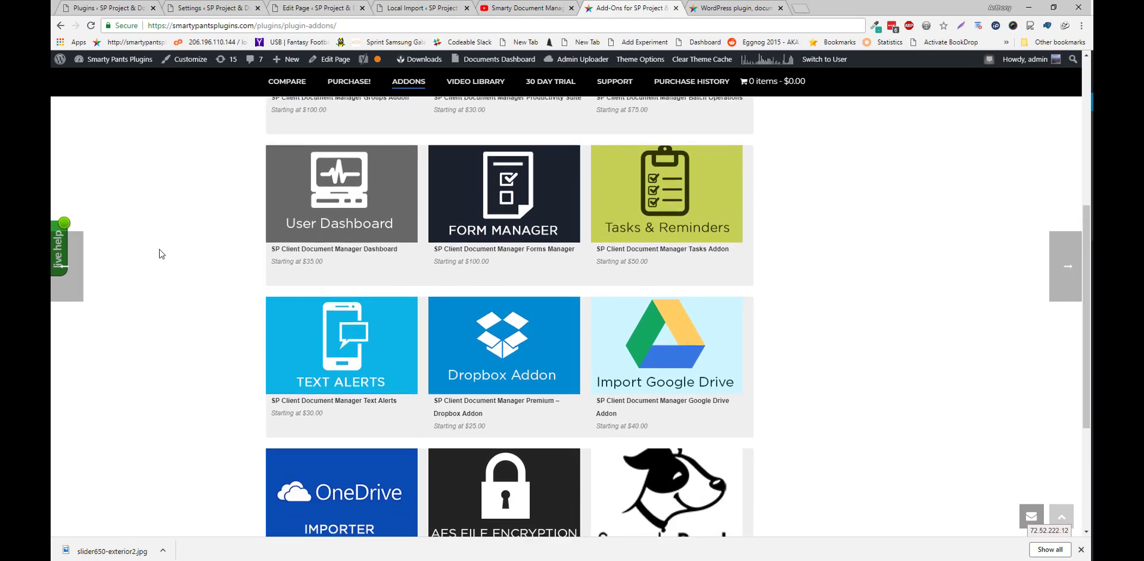
{"action": "scroll", "coordinate": [782, 369], "scroll_direction": "down", "scroll_amount": 1}
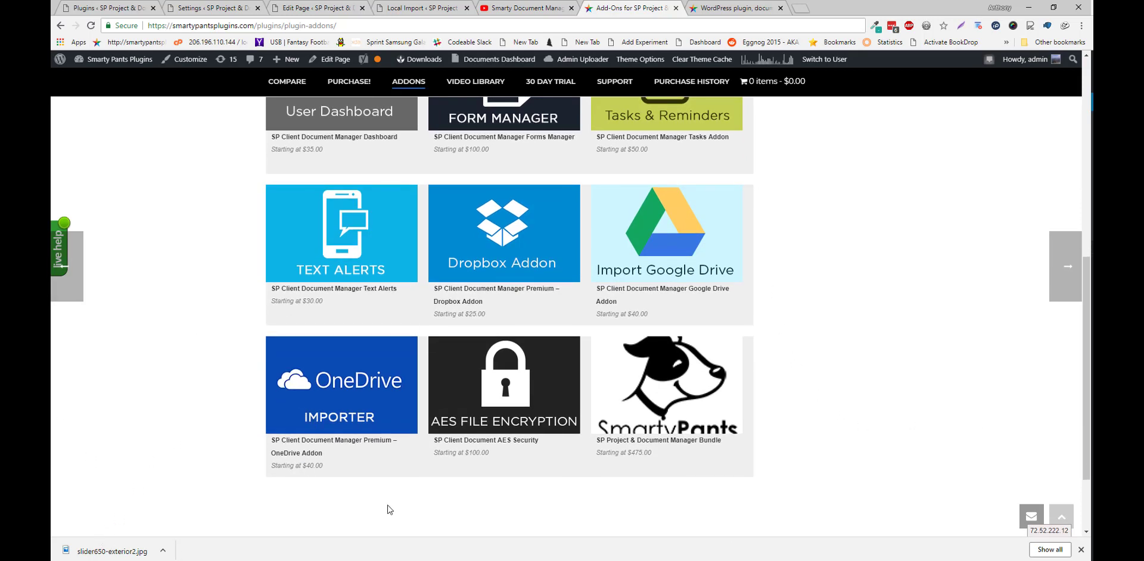
{"action": "scroll", "coordinate": [389, 510], "scroll_direction": "down", "scroll_amount": 1}
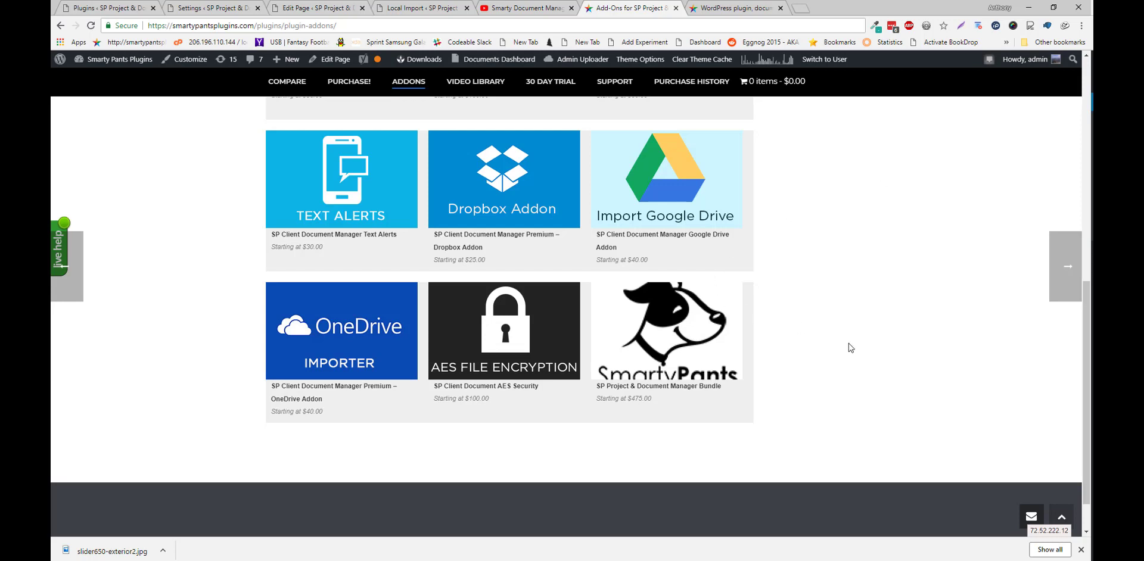
{"action": "scroll", "coordinate": [950, 396], "scroll_direction": "up", "scroll_amount": 1}
{"action": "scroll", "coordinate": [825, 411], "scroll_direction": "down", "scroll_amount": 1}
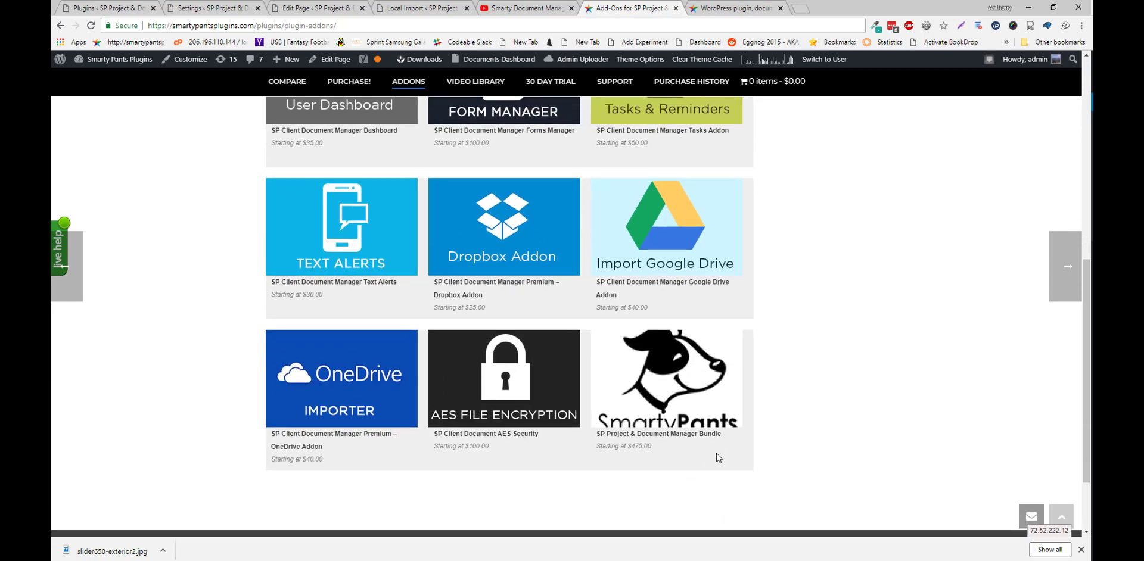
{"action": "scroll", "coordinate": [706, 463], "scroll_direction": "up", "scroll_amount": 7}
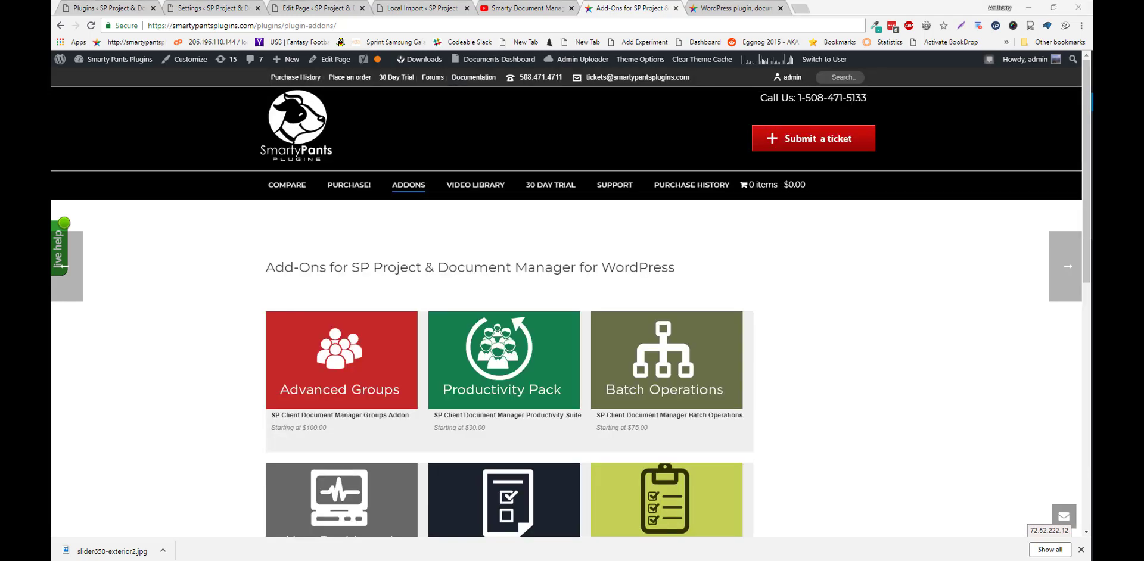